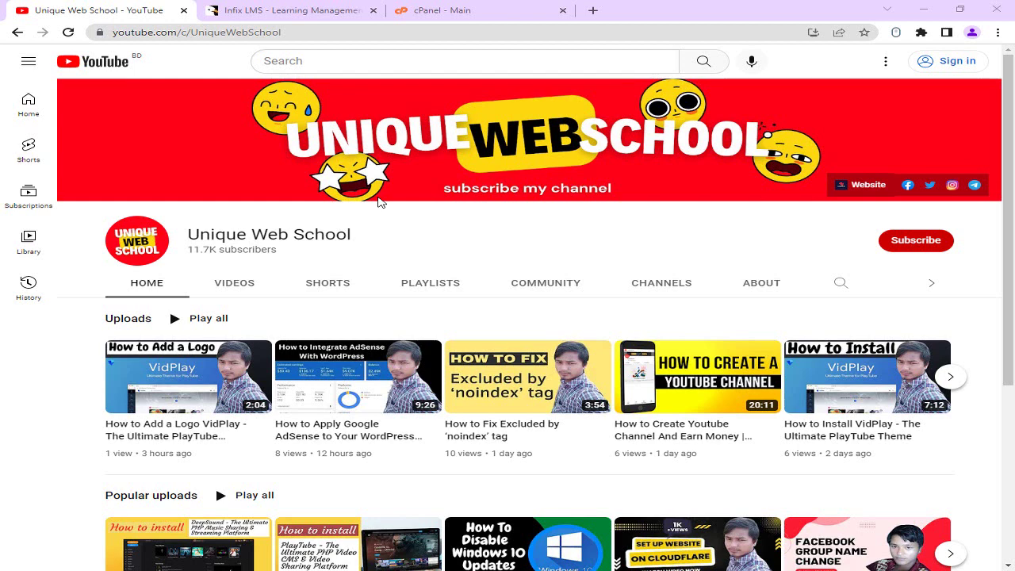
Review the Infix LMS product page's title, sales count and license prices.
{"action": "left_click", "coordinate": [291, 9]}
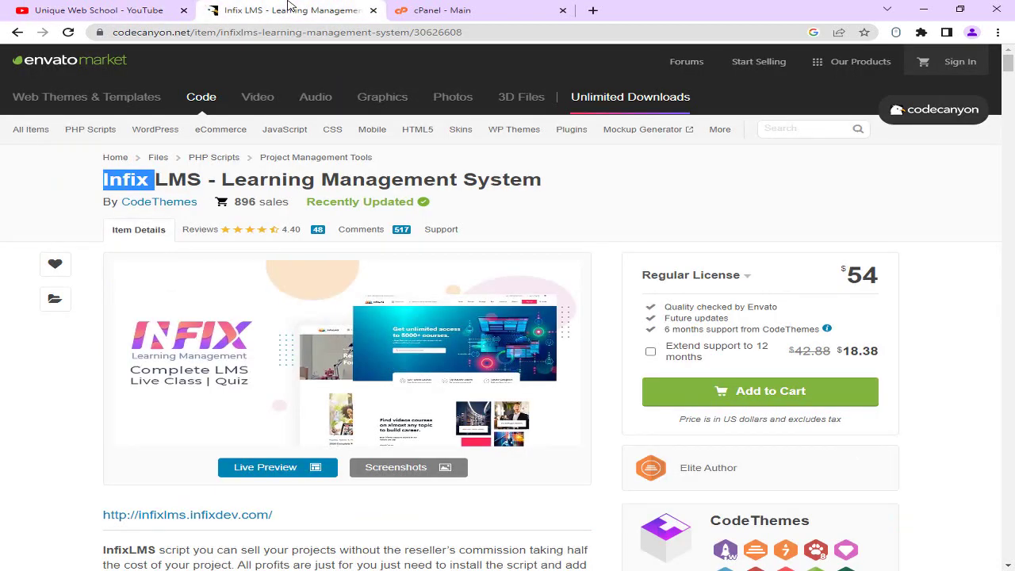
{"action": "left_click_drag", "start_coordinate": [202, 179], "coordinate": [342, 181]}
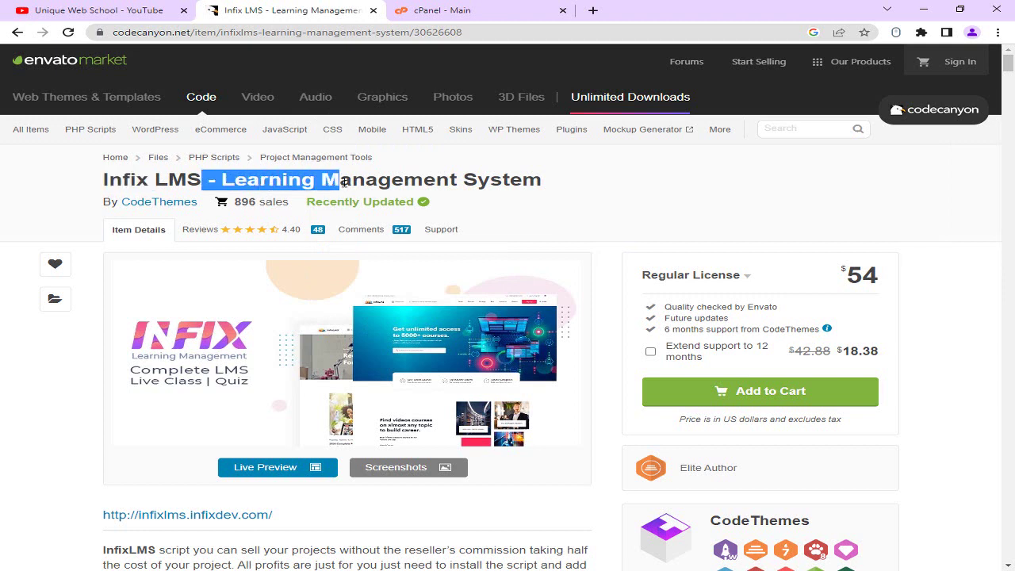
{"action": "left_click", "coordinate": [369, 182]}
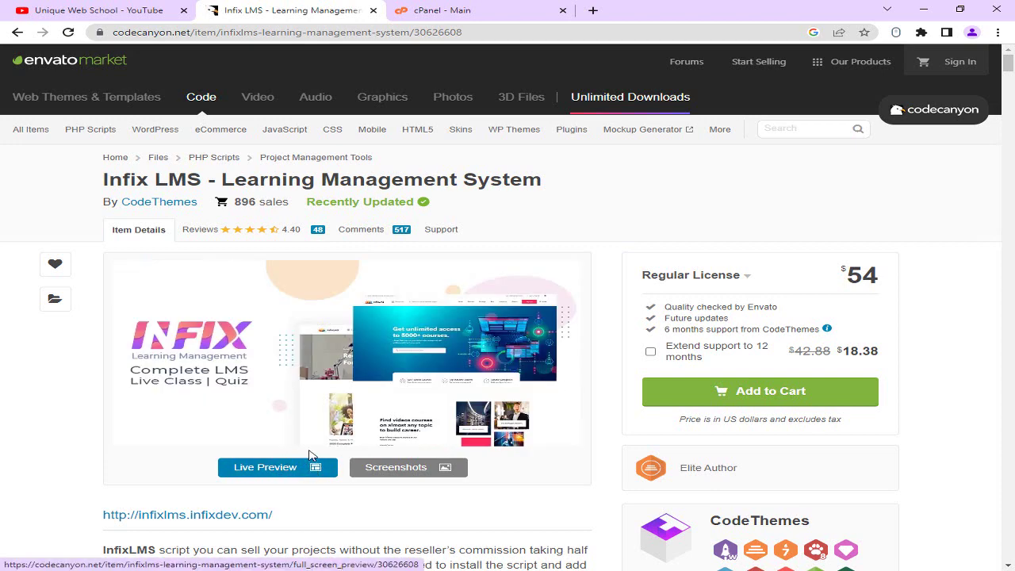
{"action": "left_click_drag", "start_coordinate": [235, 202], "coordinate": [255, 202]}
{"action": "left_click", "coordinate": [280, 201]}
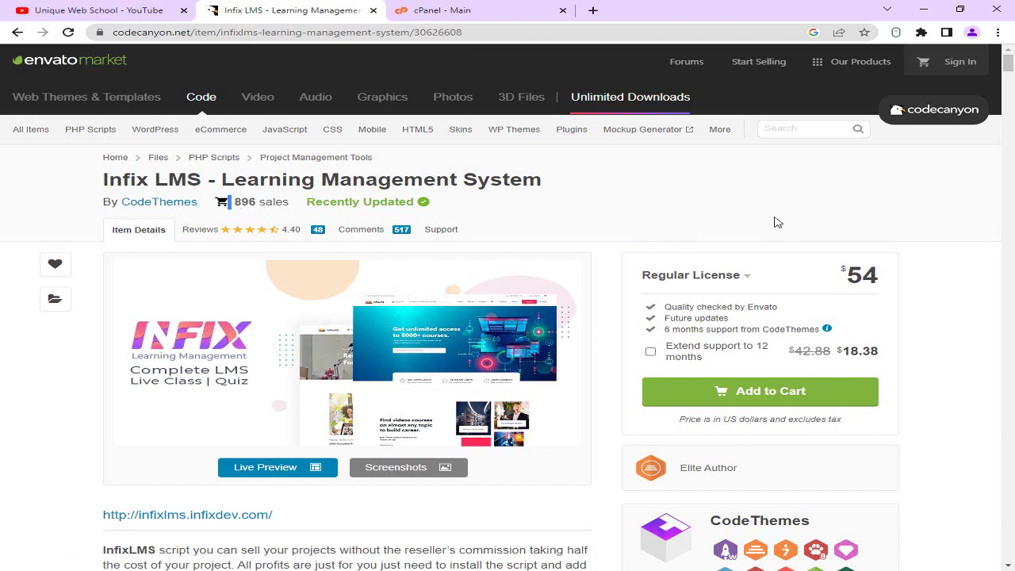
{"action": "left_click_drag", "start_coordinate": [846, 274], "coordinate": [878, 271]}
{"action": "left_click", "coordinate": [722, 278]}
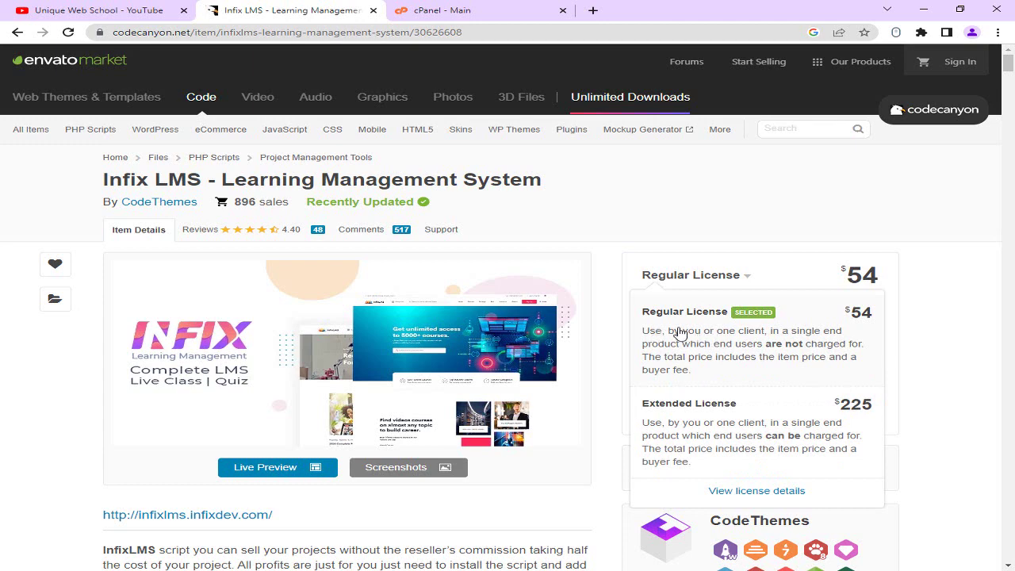
{"action": "left_click", "coordinate": [704, 276]}
Open the Infix LMS demo site in a new tab.
{"action": "scroll", "coordinate": [533, 281], "scroll_direction": "down", "scroll_amount": 2}
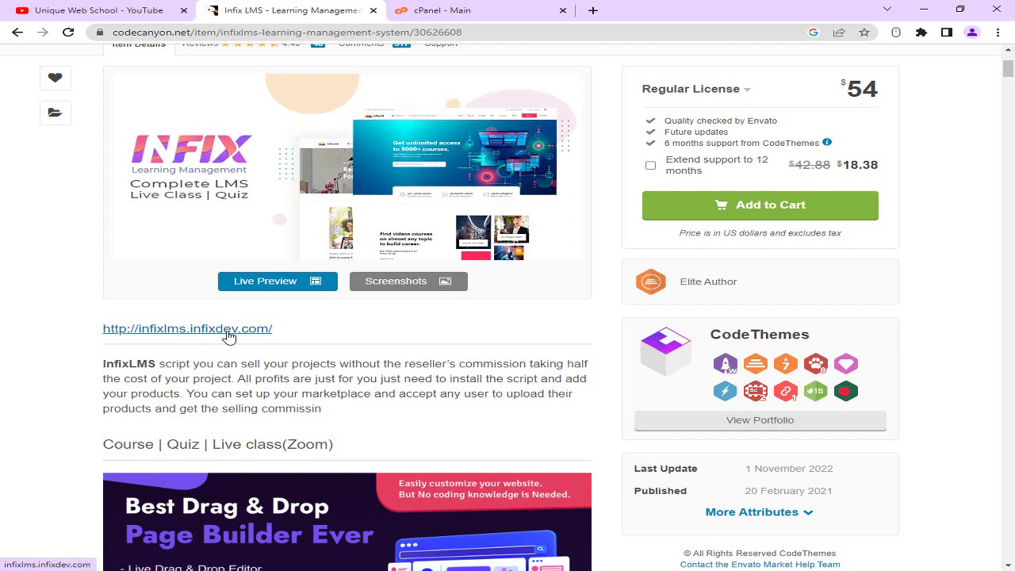
{"action": "right_click", "coordinate": [229, 336]}
{"action": "left_click", "coordinate": [265, 342]}
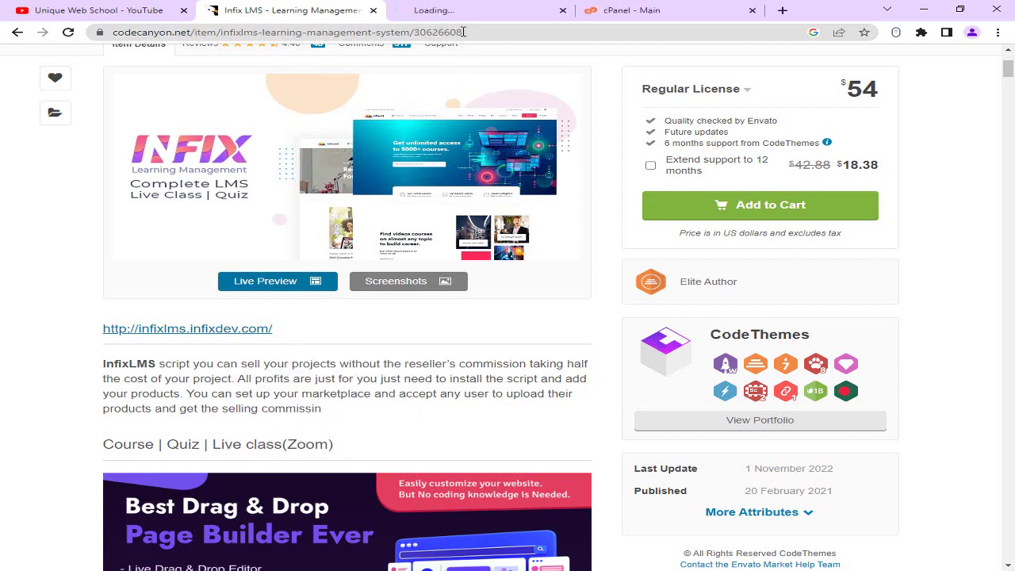
On the demo site, accept cookies, dismiss the offer popup and scroll the homepage.
{"action": "left_click", "coordinate": [465, 11]}
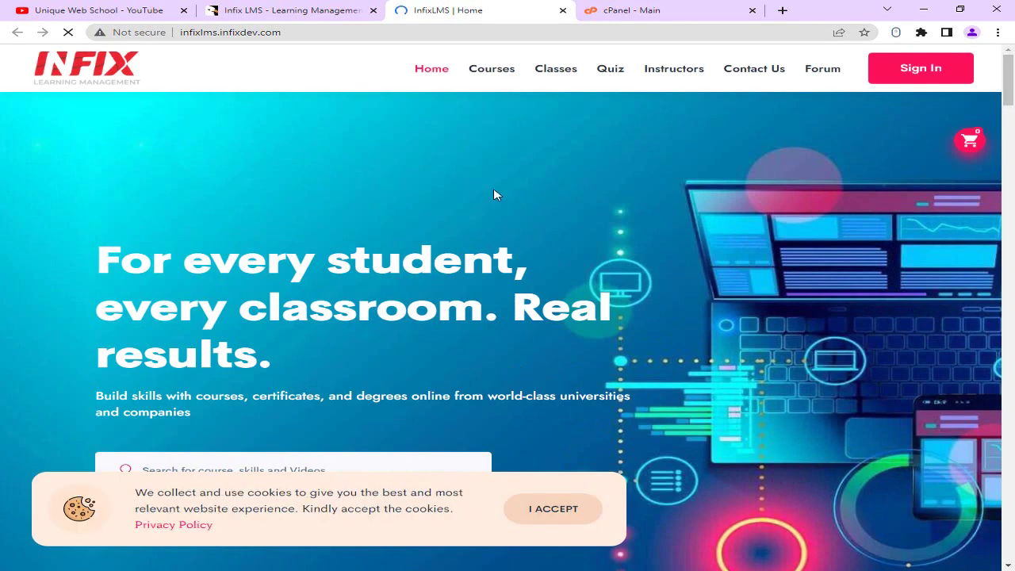
{"action": "left_click", "coordinate": [572, 510]}
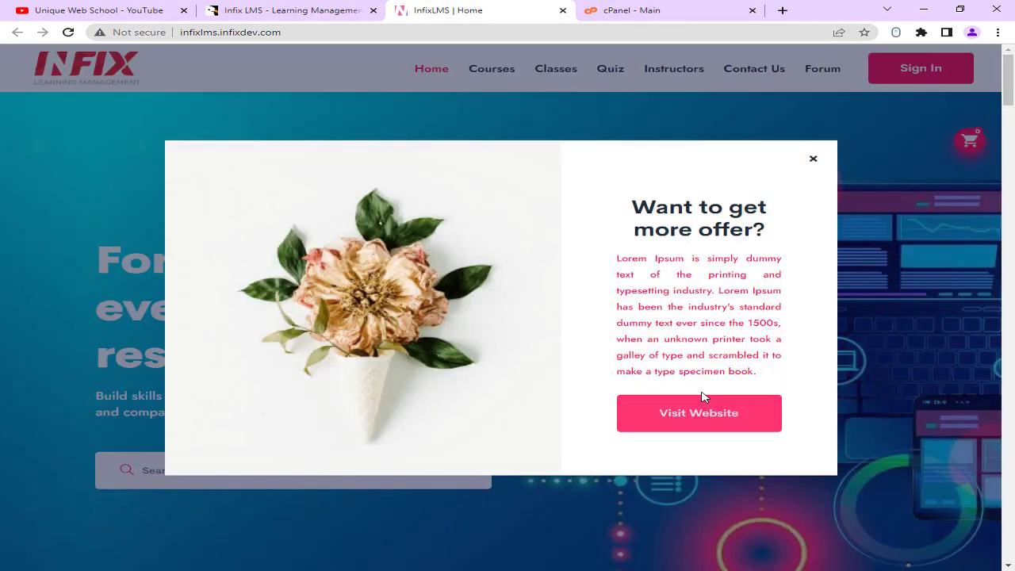
{"action": "left_click", "coordinate": [813, 160]}
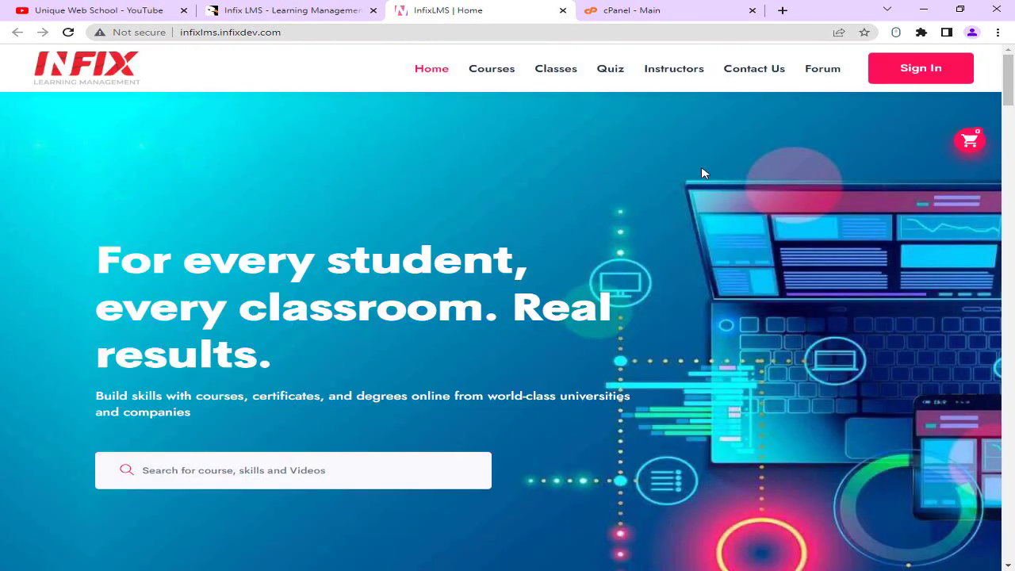
{"action": "scroll", "coordinate": [381, 349], "scroll_direction": "down", "scroll_amount": 10}
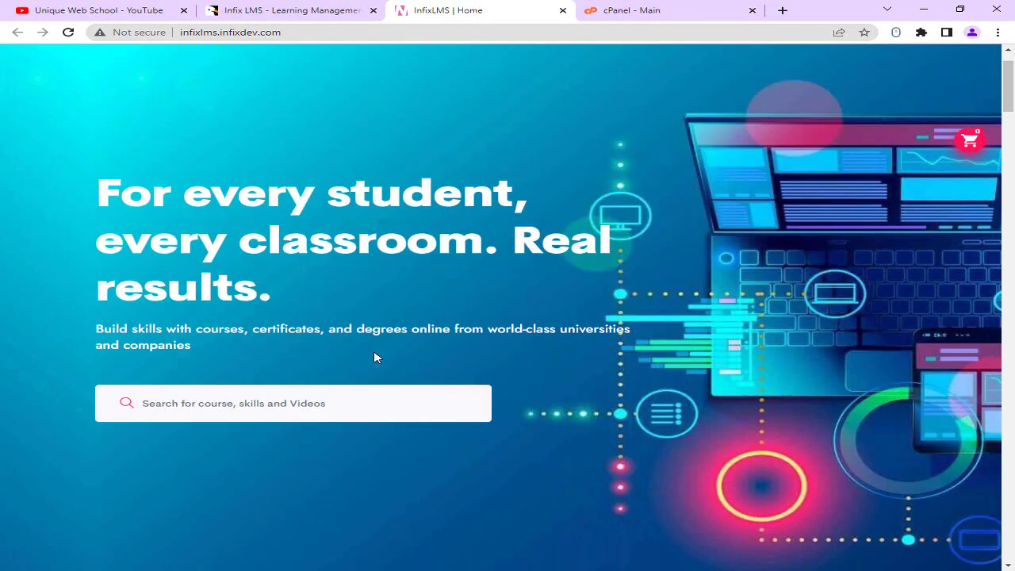
{"action": "scroll", "coordinate": [396, 343], "scroll_direction": "down", "scroll_amount": 8}
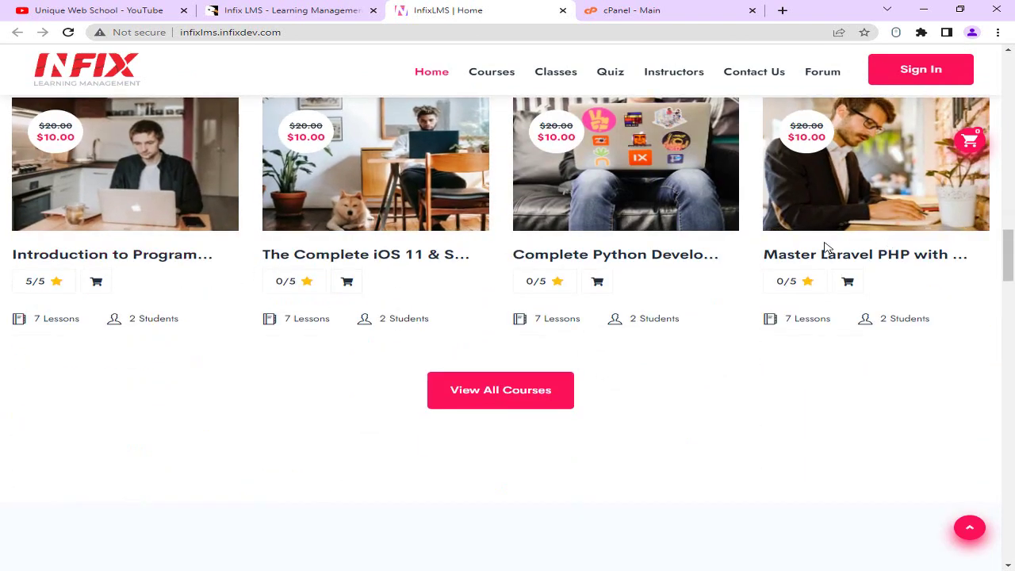
{"action": "scroll", "coordinate": [508, 253], "scroll_direction": "down", "scroll_amount": 3}
Open the full course list and pick Introduction to Programming and App Development.
{"action": "left_click", "coordinate": [506, 149]}
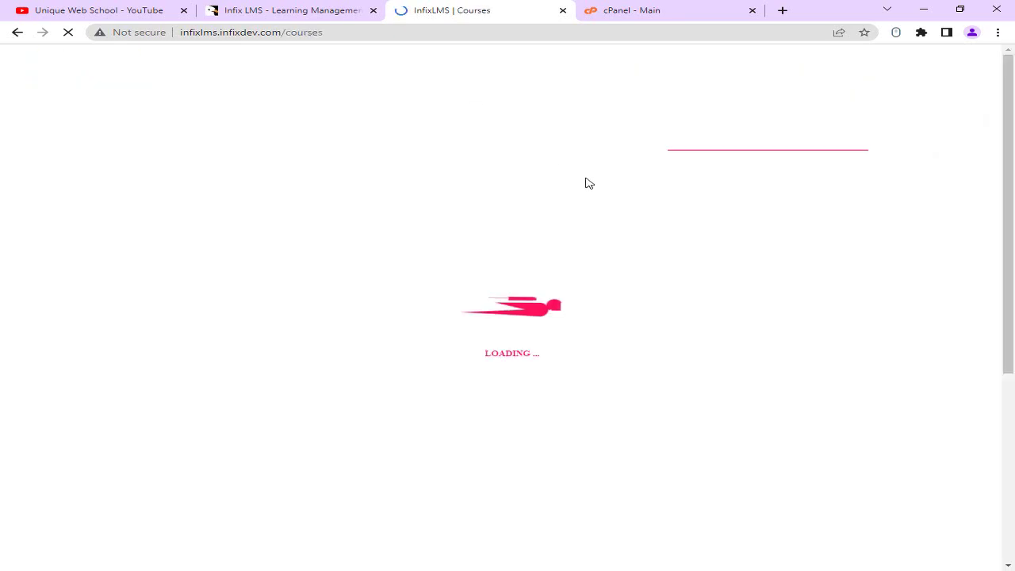
{"action": "scroll", "coordinate": [250, 219], "scroll_direction": "down", "scroll_amount": 6}
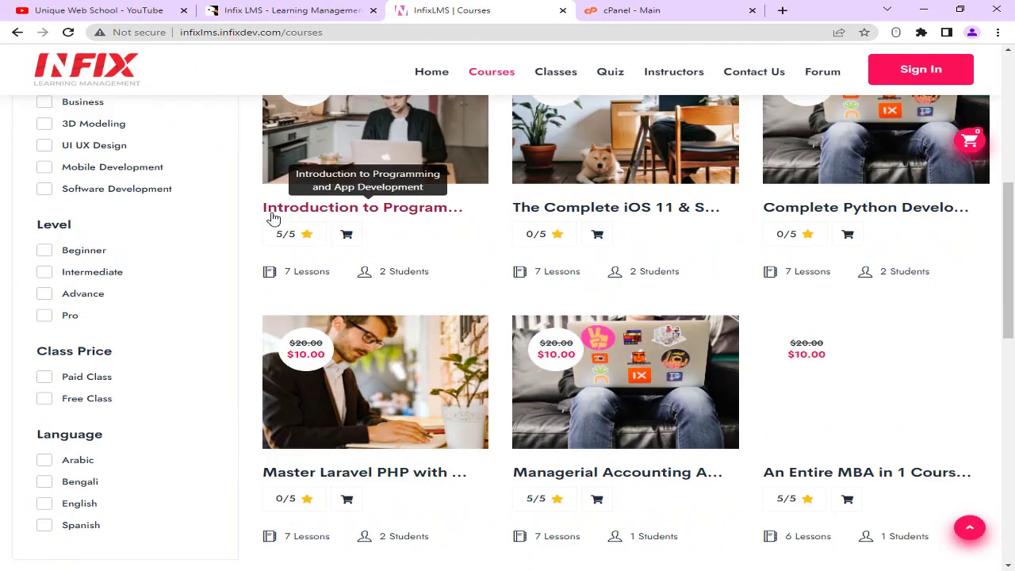
{"action": "left_click", "coordinate": [393, 210]}
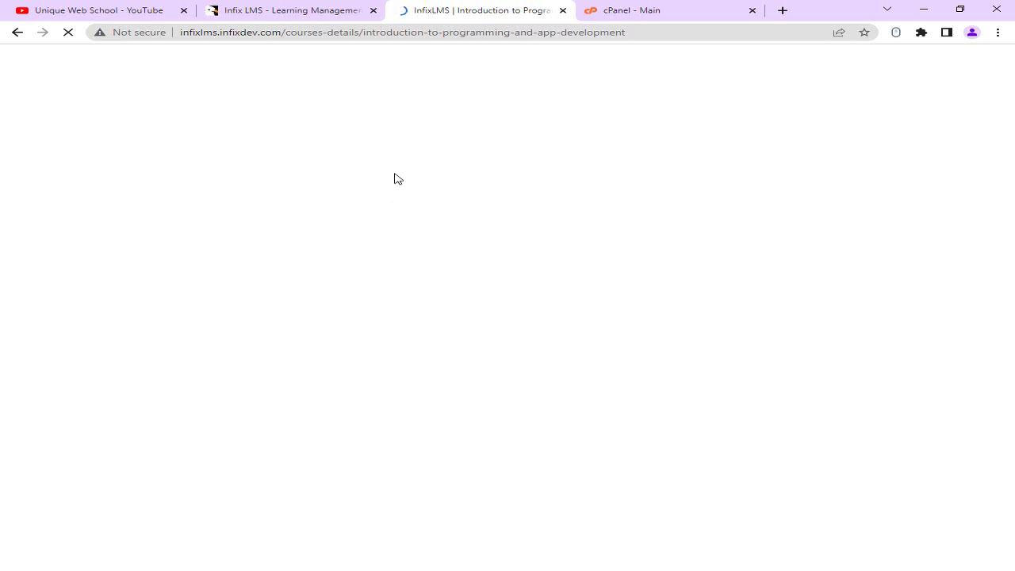
Browse the course's curriculum, instructor, reviews and Q&A sections, then close the CodeCanyon tab.
{"action": "scroll", "coordinate": [433, 177], "scroll_direction": "down", "scroll_amount": 9}
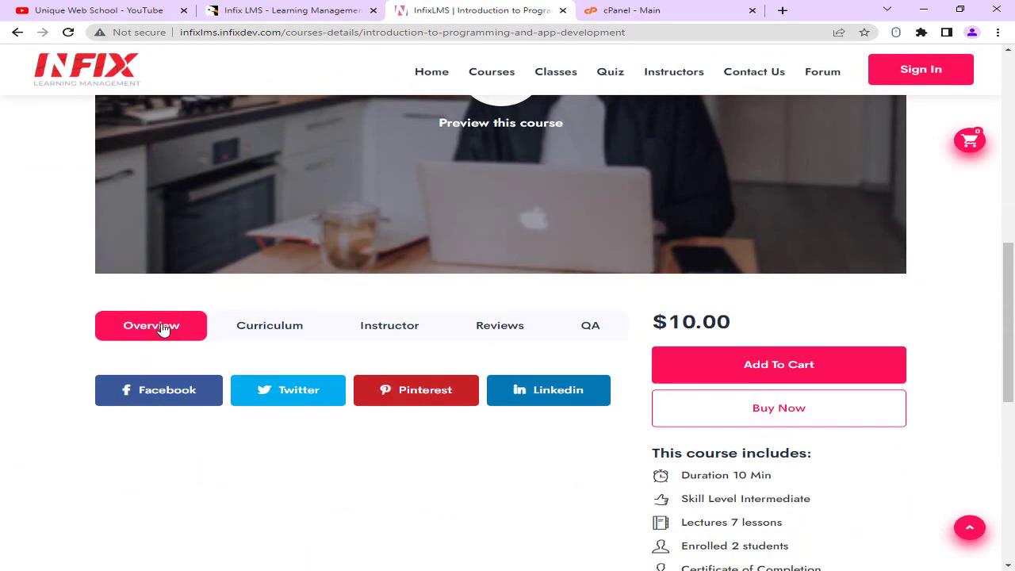
{"action": "left_click", "coordinate": [286, 331]}
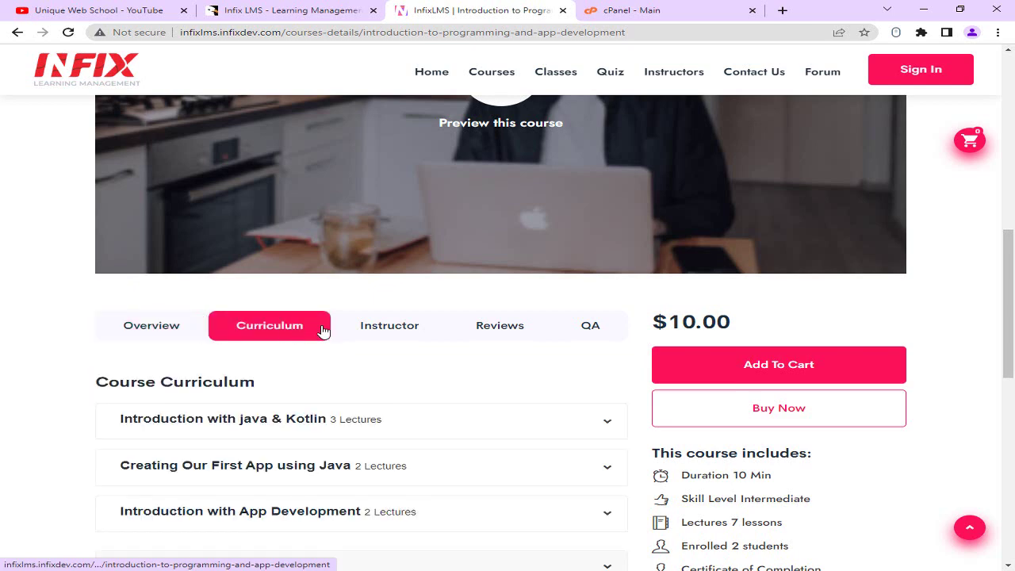
{"action": "left_click", "coordinate": [407, 333]}
{"action": "left_click", "coordinate": [516, 327]}
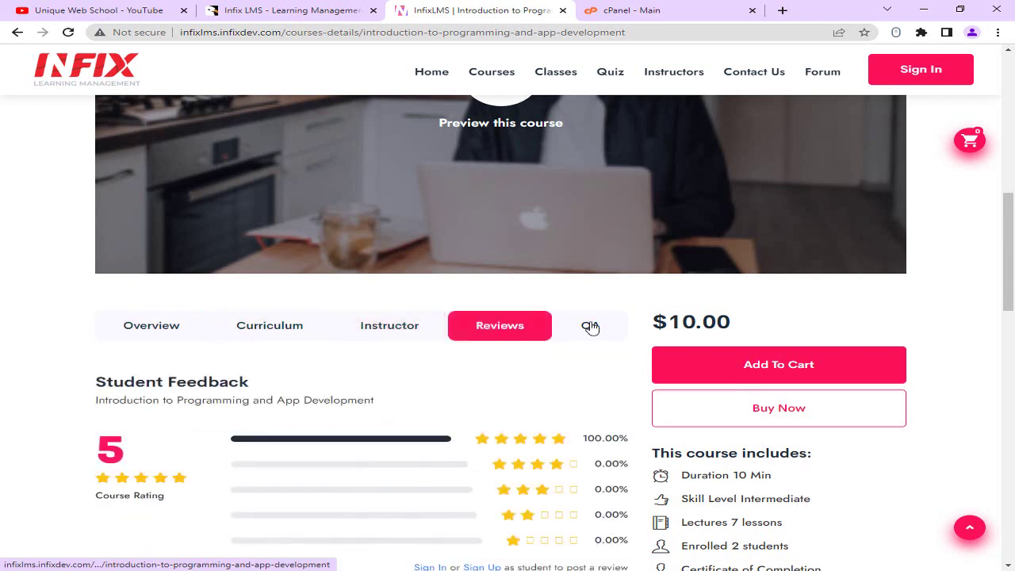
{"action": "left_click", "coordinate": [588, 325]}
{"action": "left_click", "coordinate": [177, 330]}
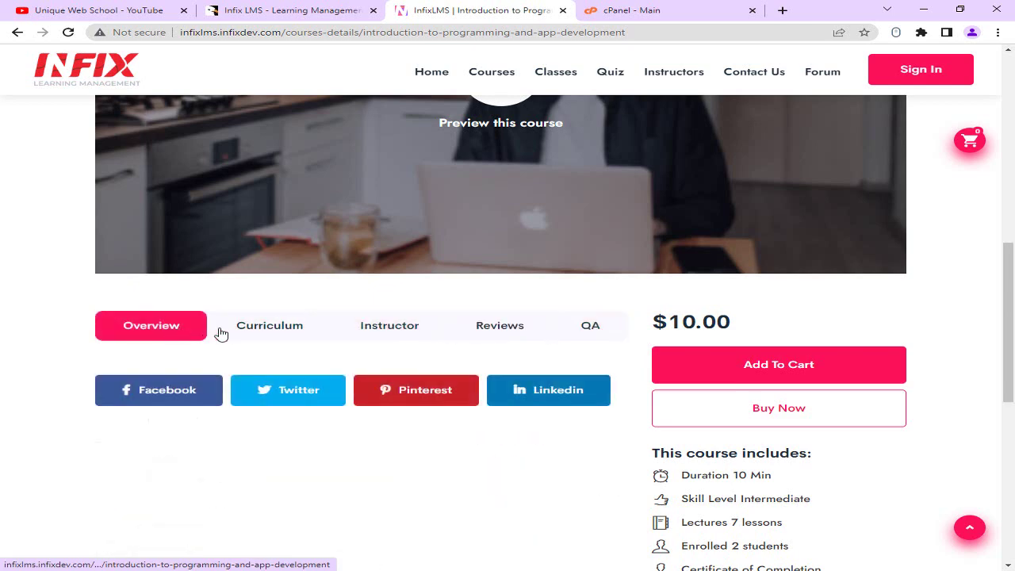
{"action": "scroll", "coordinate": [774, 401], "scroll_direction": "down", "scroll_amount": 1}
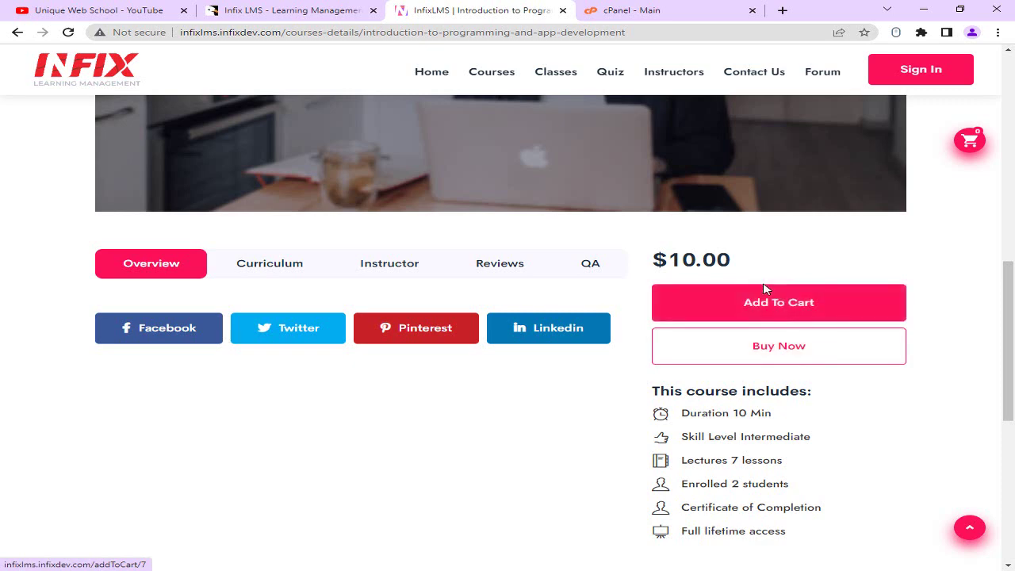
{"action": "left_click", "coordinate": [368, 16]}
{"action": "left_click", "coordinate": [373, 12]}
Close the demo course tab and settle on the Unique Web School YouTube channel page.
{"action": "left_click", "coordinate": [373, 11]}
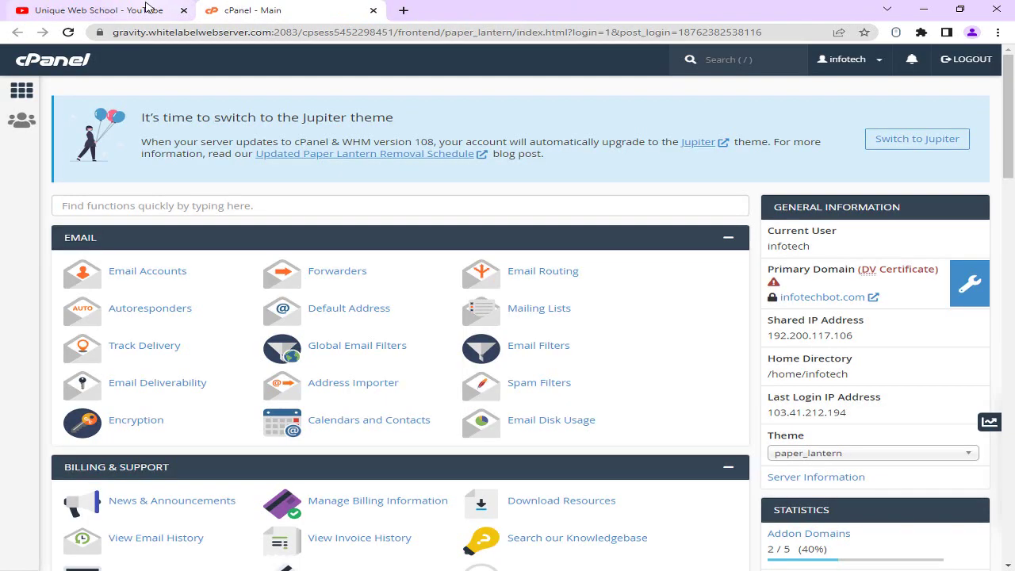
{"action": "left_click", "coordinate": [146, 7]}
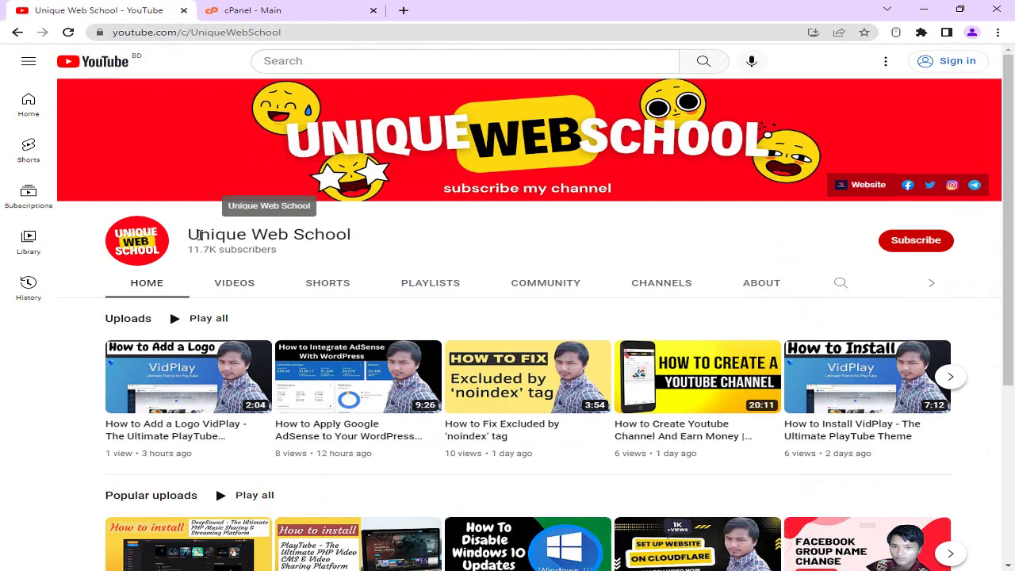
{"action": "left_click", "coordinate": [246, 10]}
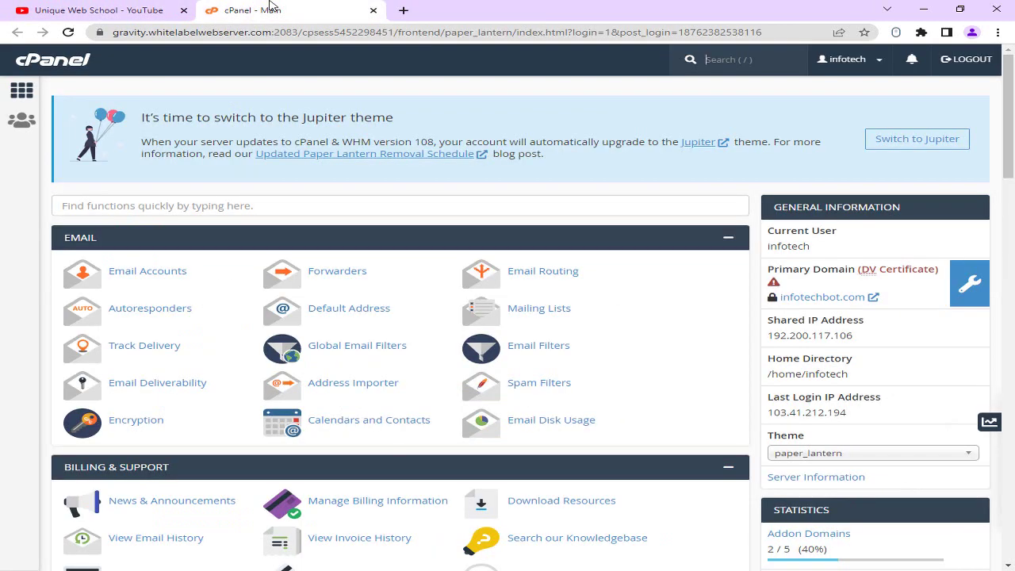
{"action": "left_click", "coordinate": [56, 5]}
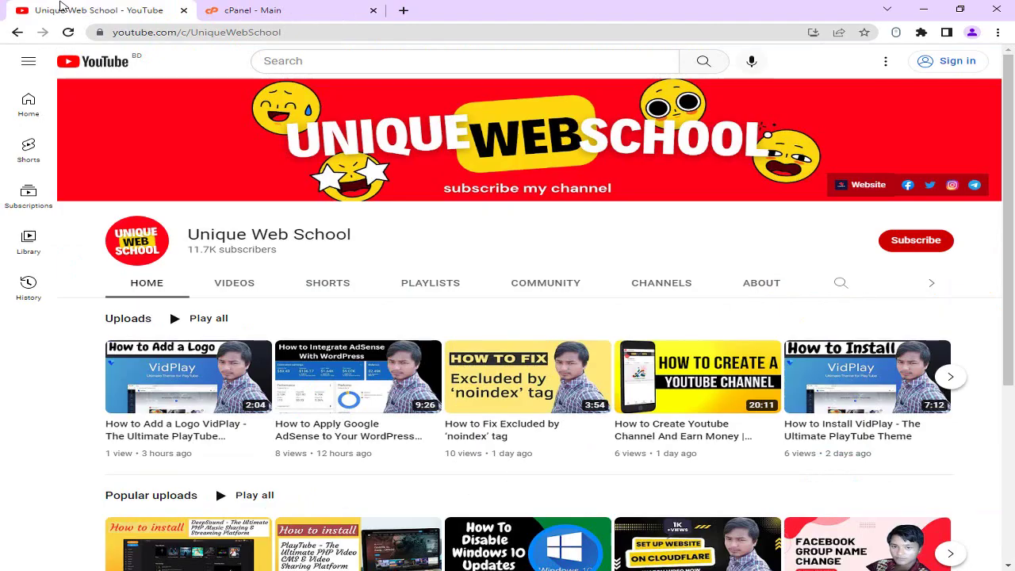
{"action": "left_click_drag", "start_coordinate": [189, 234], "coordinate": [408, 241]}
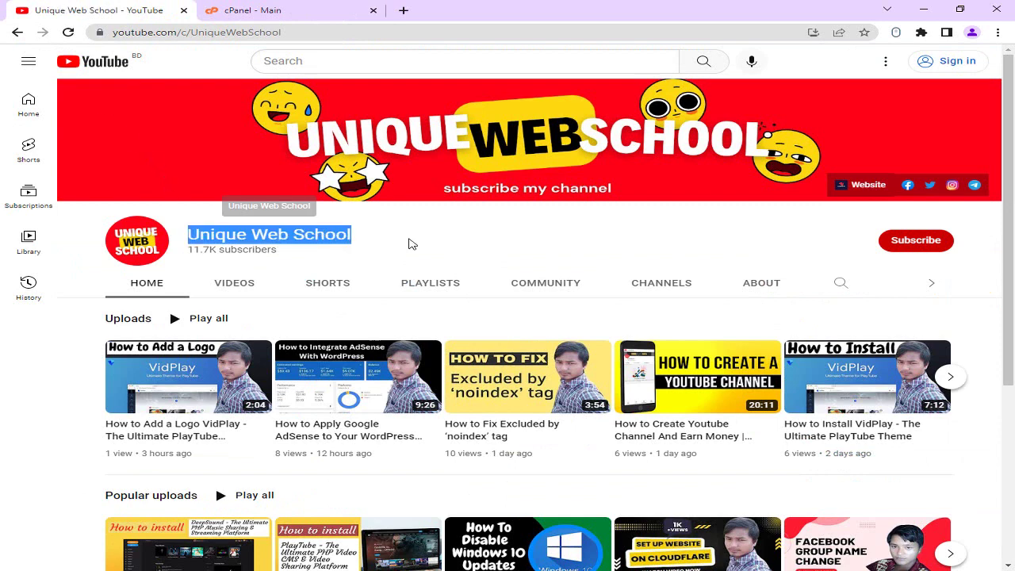
{"action": "left_click", "coordinate": [409, 233]}
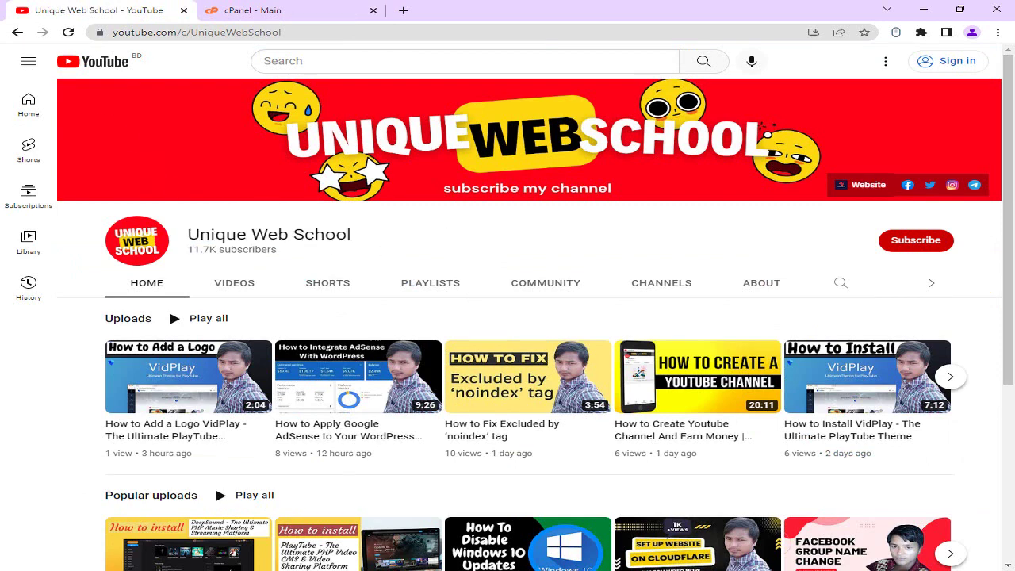
Extract the Infix LMS.zip archive in the Downloads folder.
{"action": "key", "text": "super+e"}
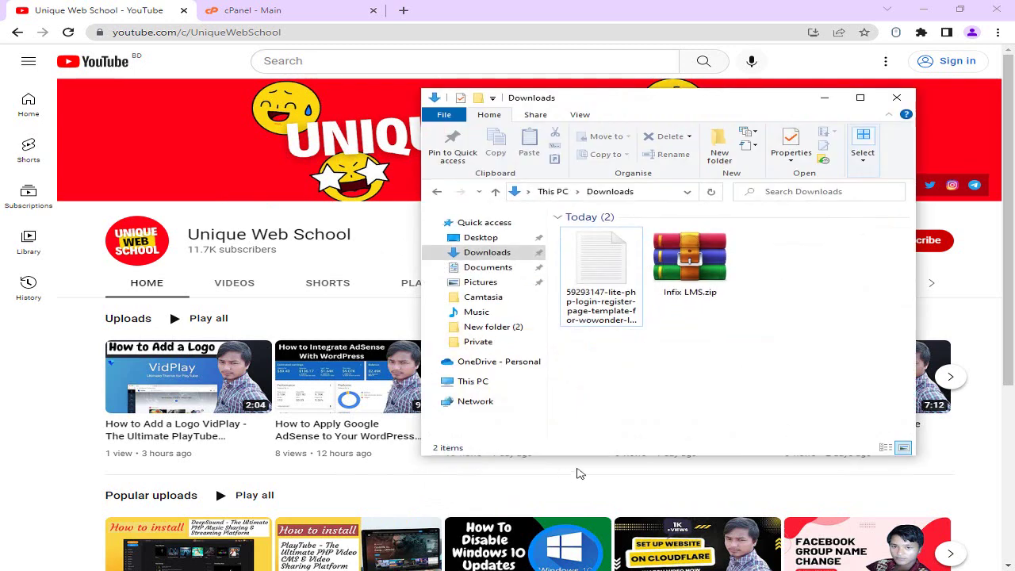
{"action": "left_click", "coordinate": [697, 277]}
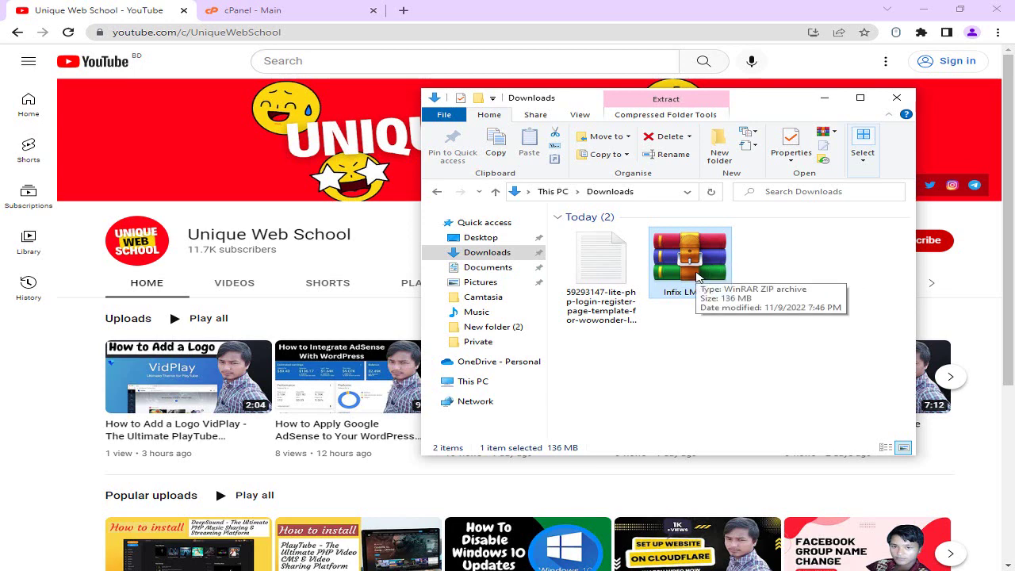
{"action": "right_click", "coordinate": [698, 276]}
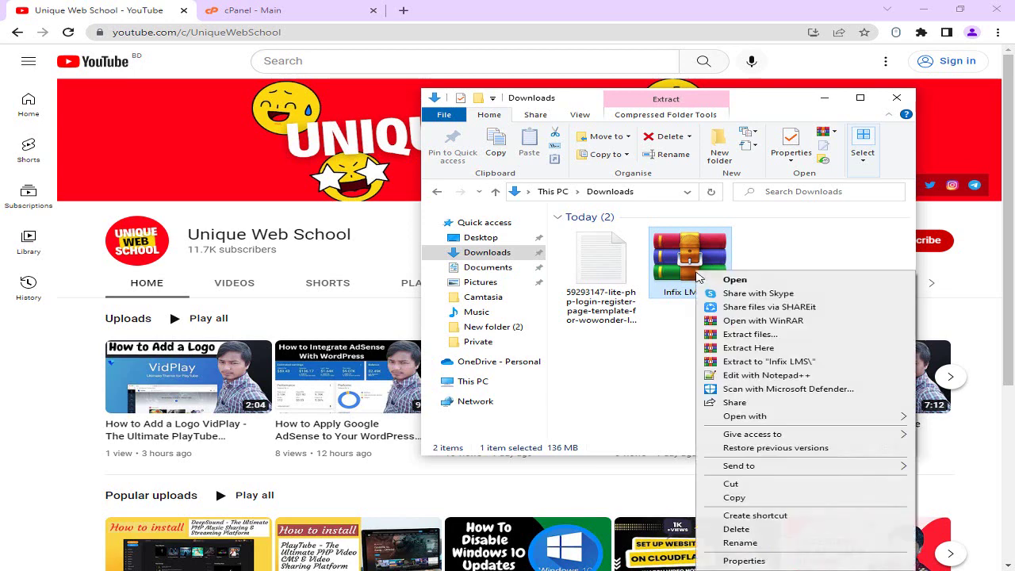
{"action": "left_click", "coordinate": [737, 334]}
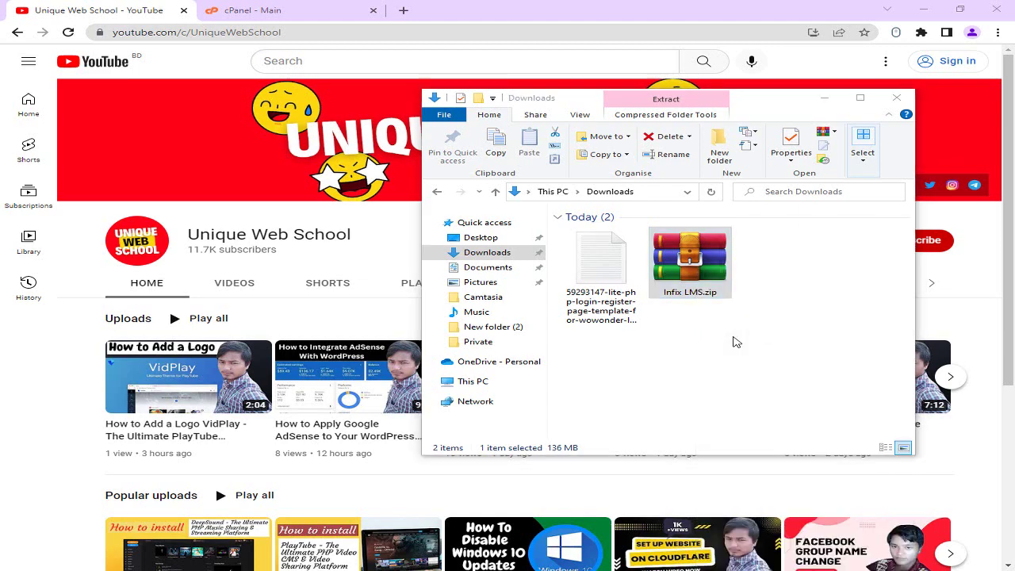
{"action": "left_click", "coordinate": [555, 434]}
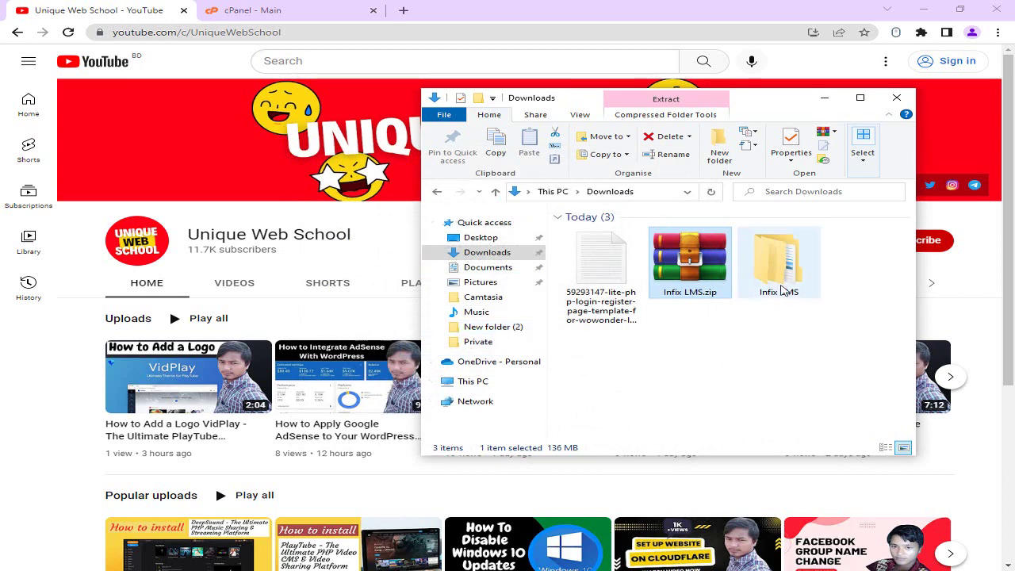
Browse the extracted Infix LMS folders to find upload.zip in the v5.3 fresh installation folder.
{"action": "double_click", "coordinate": [781, 285]}
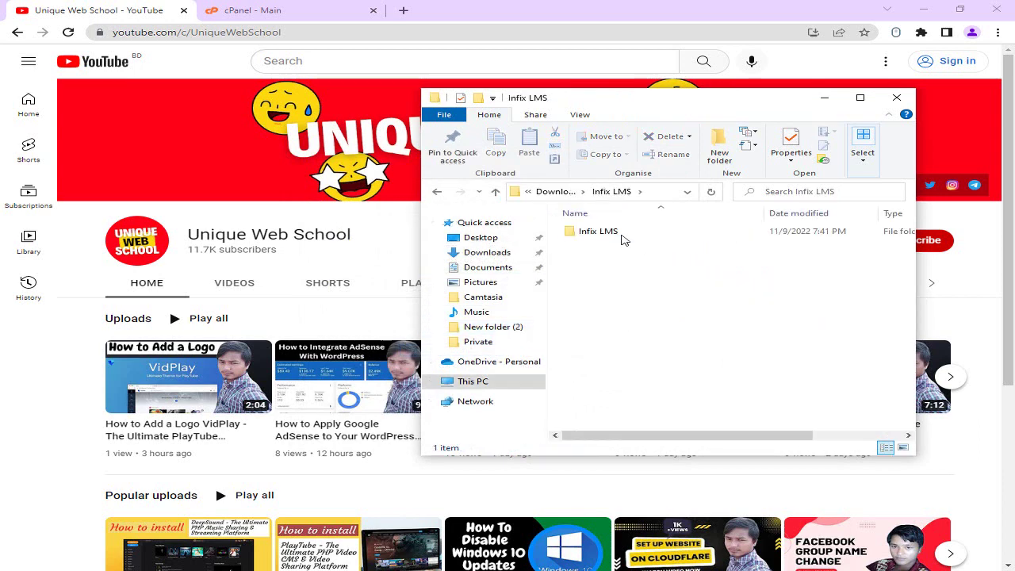
{"action": "double_click", "coordinate": [623, 234]}
{"action": "left_click", "coordinate": [624, 235]}
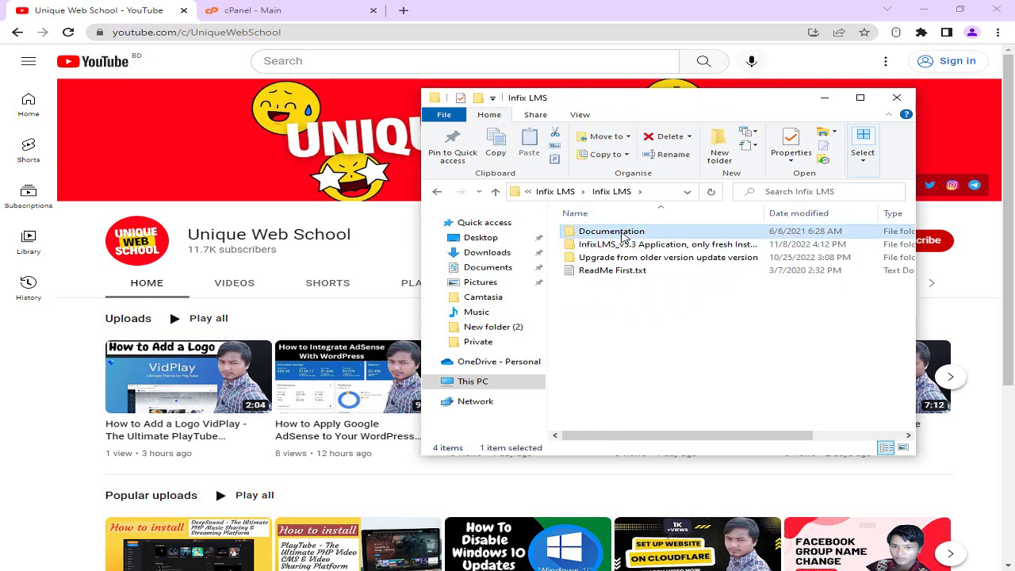
{"action": "double_click", "coordinate": [623, 233]}
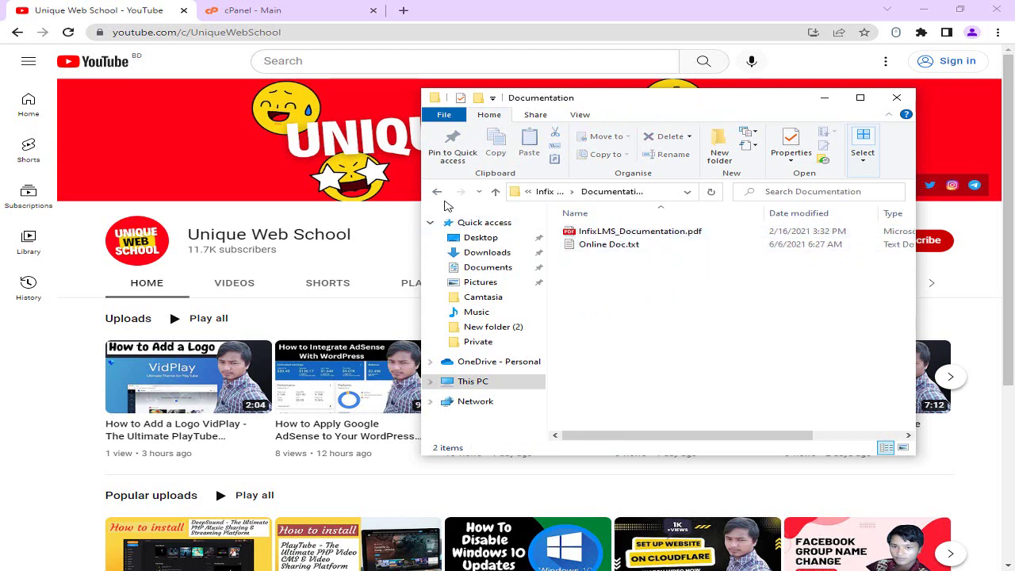
{"action": "left_click", "coordinate": [438, 193]}
{"action": "double_click", "coordinate": [595, 245]}
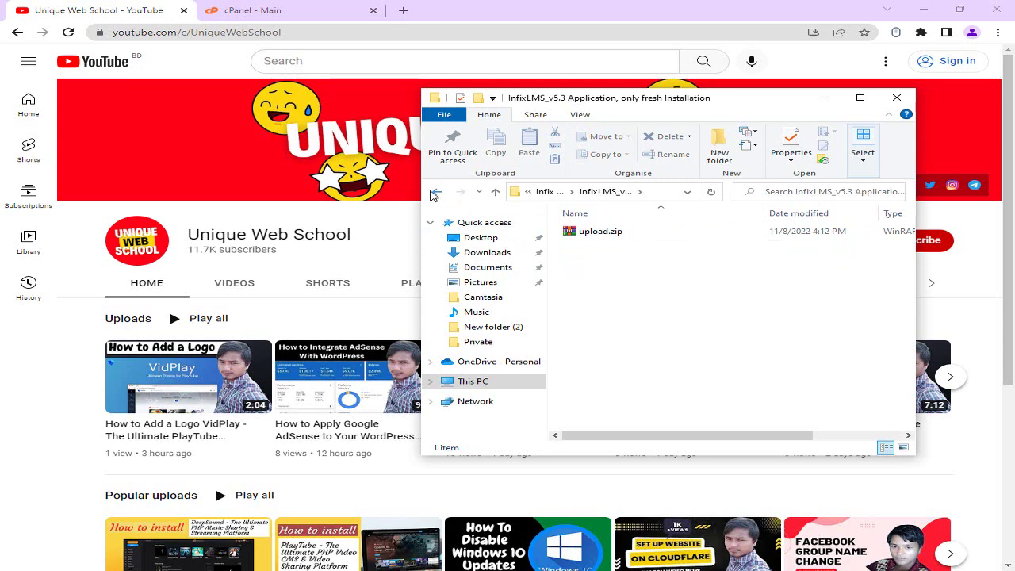
{"action": "left_click", "coordinate": [437, 192]}
{"action": "double_click", "coordinate": [589, 257]}
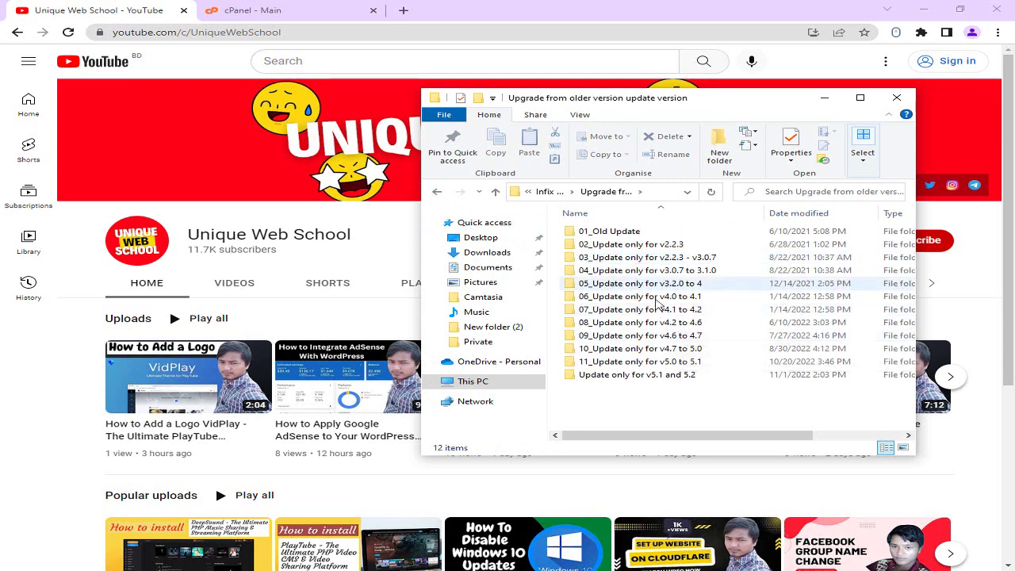
{"action": "left_click", "coordinate": [438, 194]}
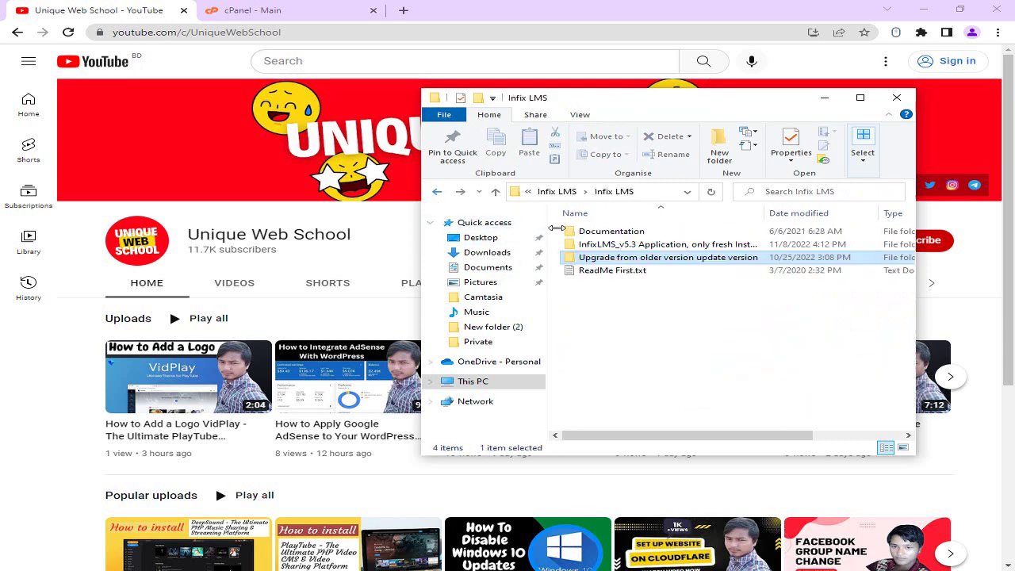
{"action": "double_click", "coordinate": [634, 245]}
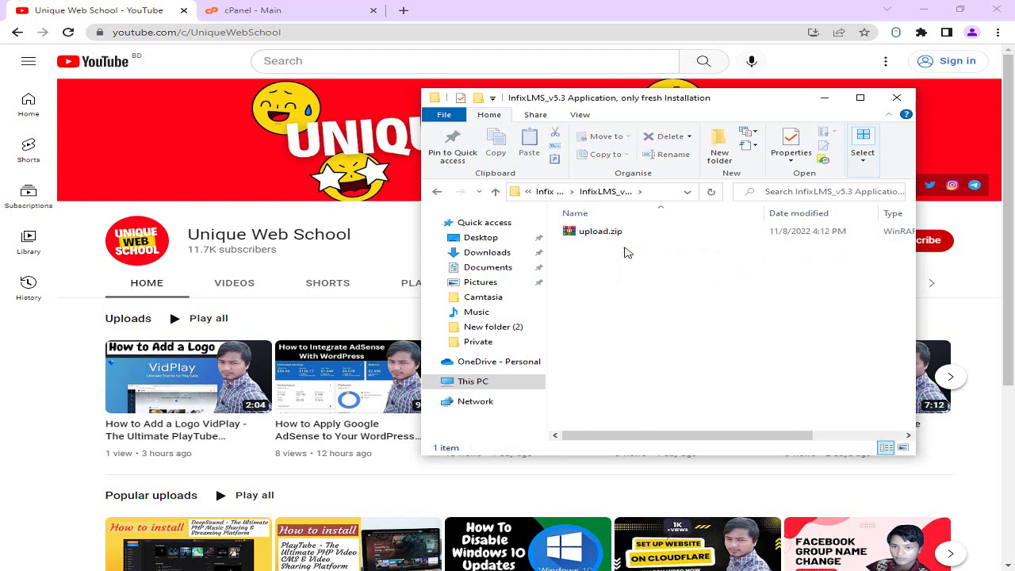
{"action": "left_click", "coordinate": [255, 15]}
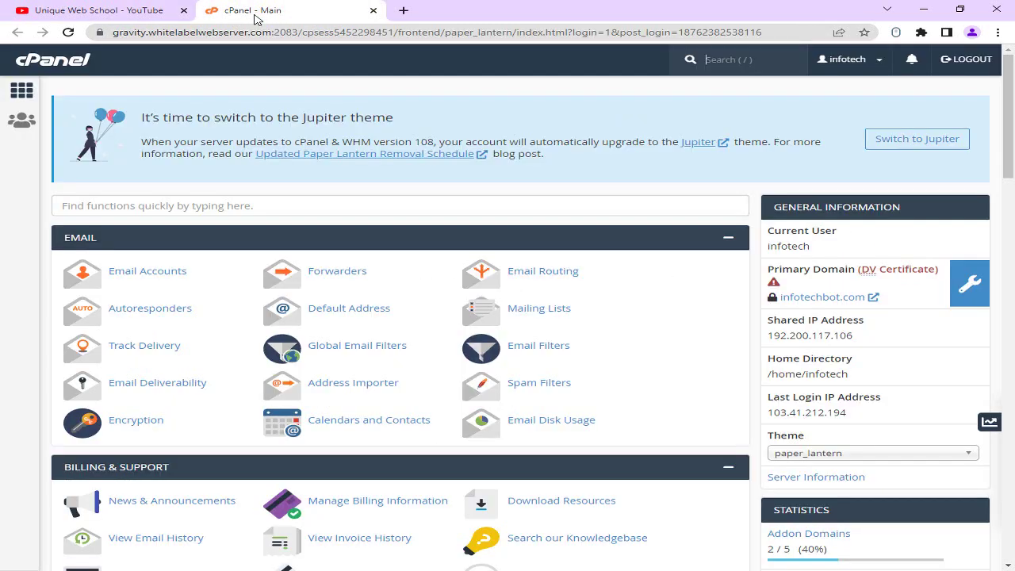
{"action": "scroll", "coordinate": [48, 175], "scroll_direction": "down", "scroll_amount": 4}
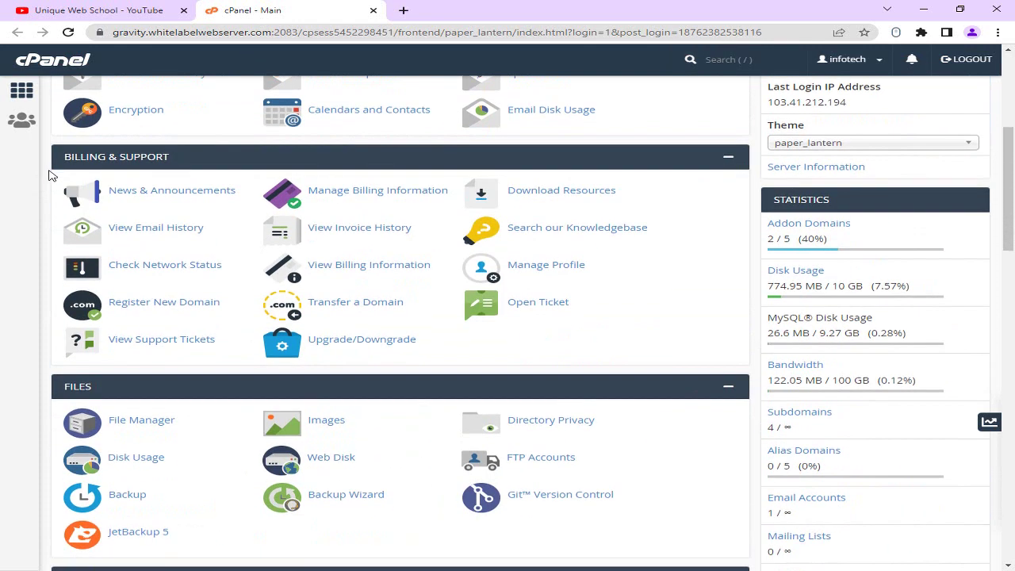
Open File Manager on the facekep.com folder and bring up the File Upload page.
{"action": "scroll", "coordinate": [49, 176], "scroll_direction": "down", "scroll_amount": 1}
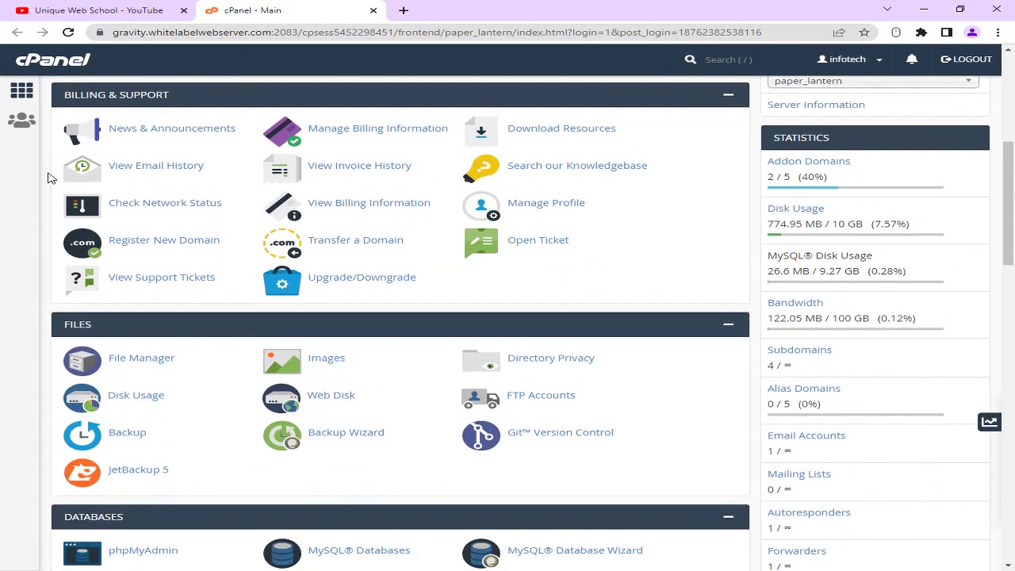
{"action": "left_click", "coordinate": [143, 358]}
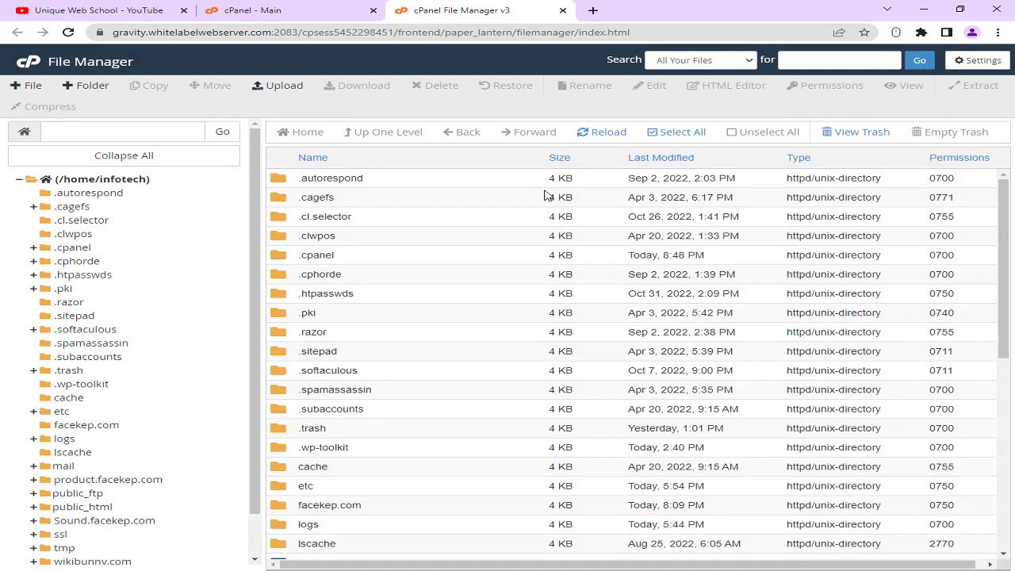
{"action": "left_click", "coordinate": [87, 427]}
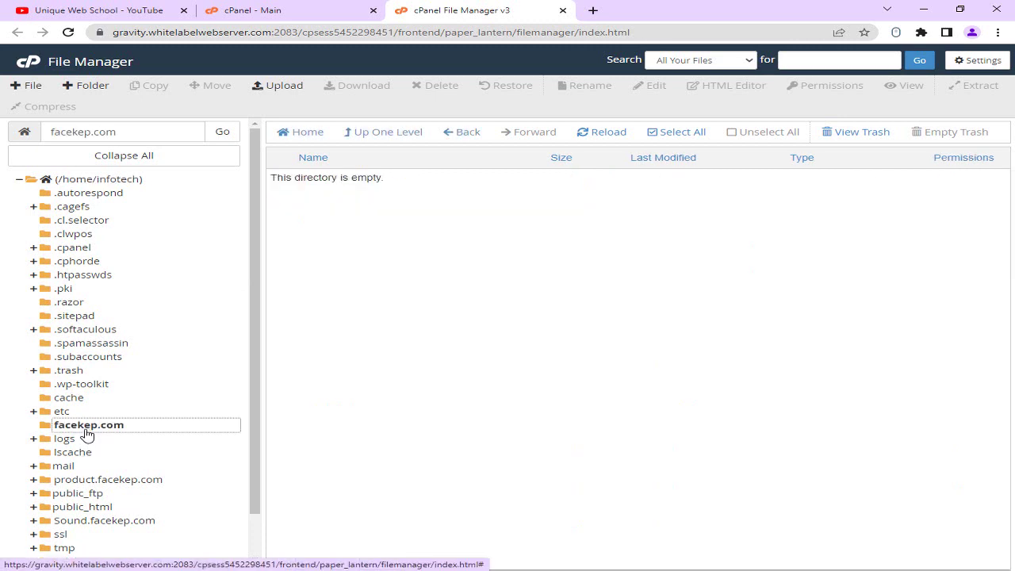
{"action": "left_click", "coordinate": [270, 85]}
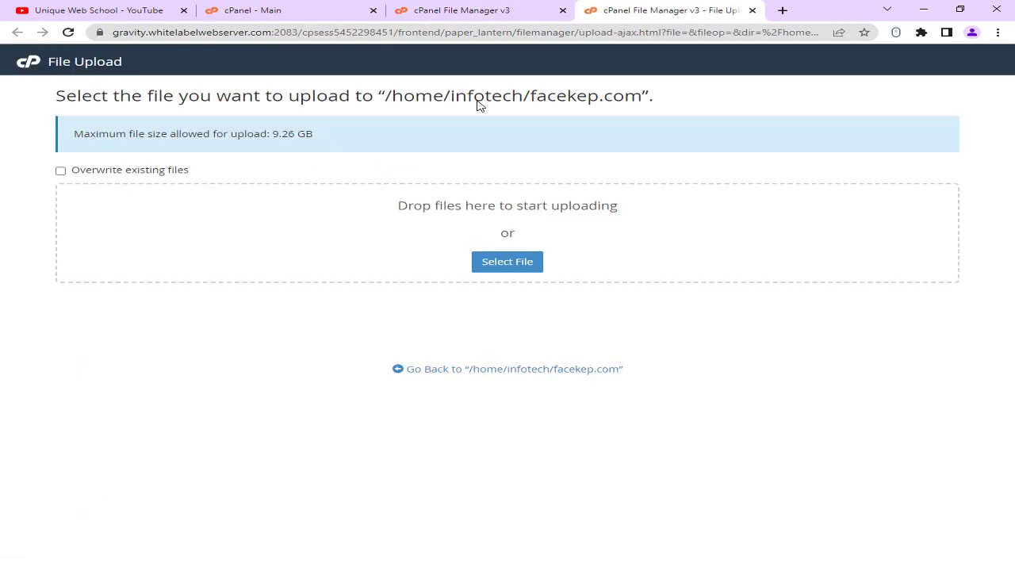
Upload upload.zip (56.64 MB) from Downloads > Infix LMS > InfixLMS_v5.3 into facekep.com.
{"action": "left_click", "coordinate": [542, 263]}
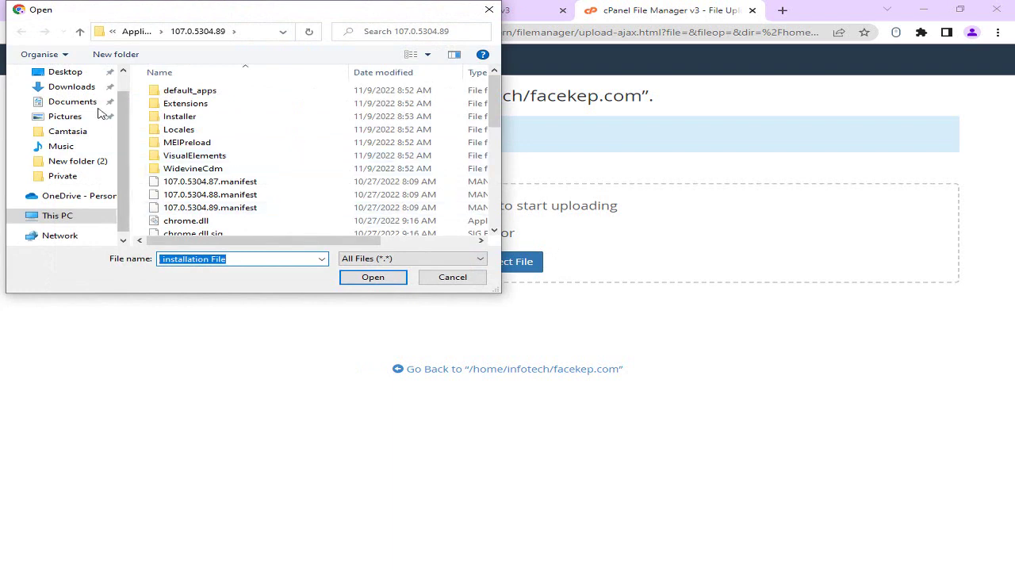
{"action": "left_click", "coordinate": [73, 89]}
{"action": "double_click", "coordinate": [370, 137]}
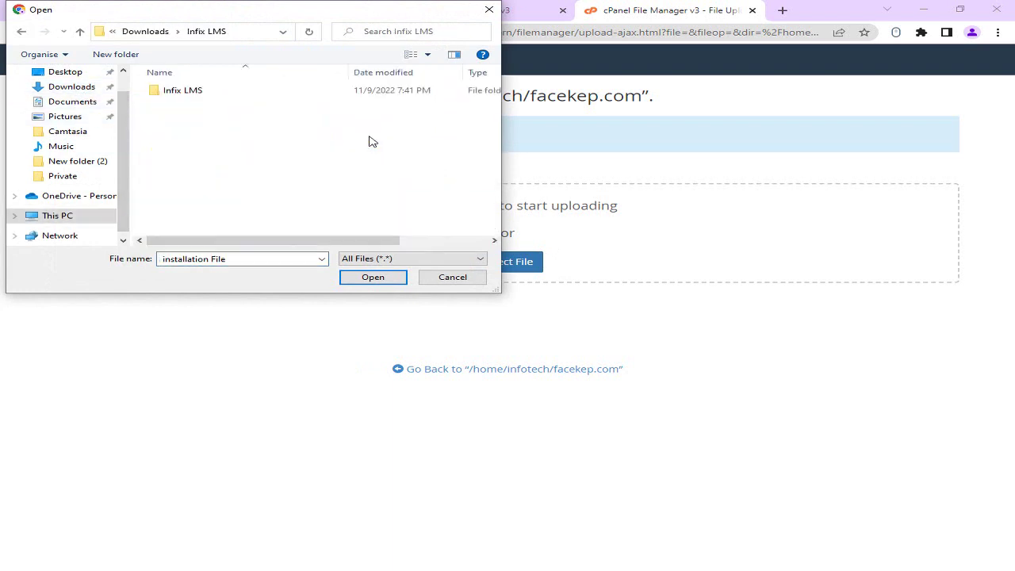
{"action": "double_click", "coordinate": [199, 94]}
{"action": "double_click", "coordinate": [200, 104]}
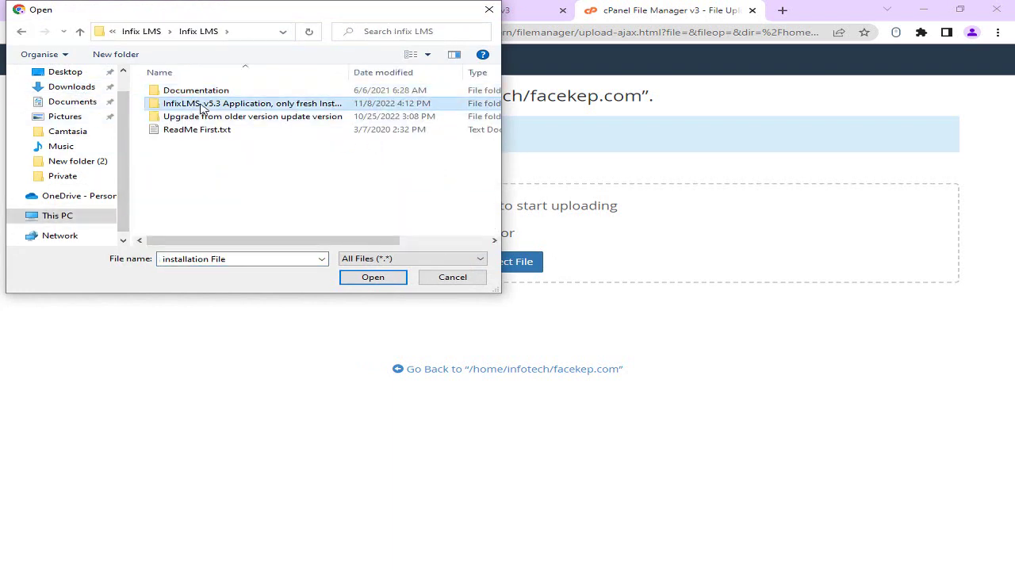
{"action": "left_click", "coordinate": [196, 92]}
{"action": "left_click", "coordinate": [377, 278]}
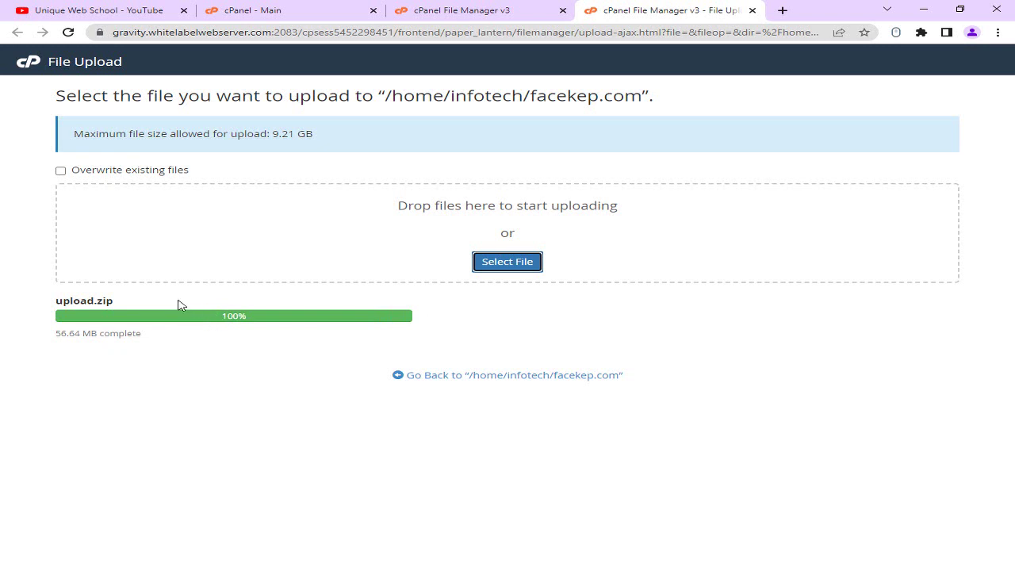
{"action": "left_click", "coordinate": [410, 378]}
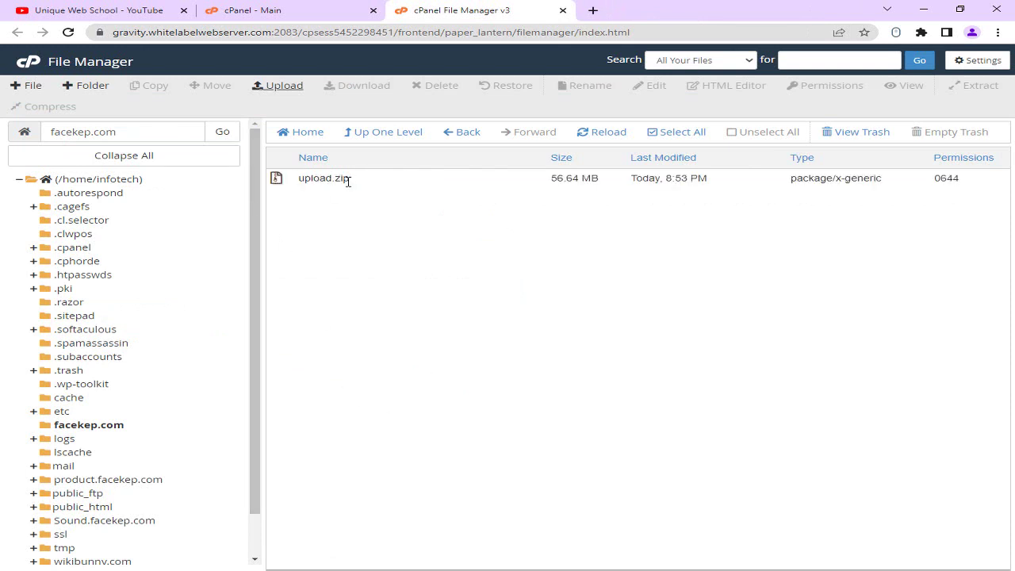
Extract upload.zip inside facekep.com and open the resulting upload folder.
{"action": "left_click", "coordinate": [362, 184]}
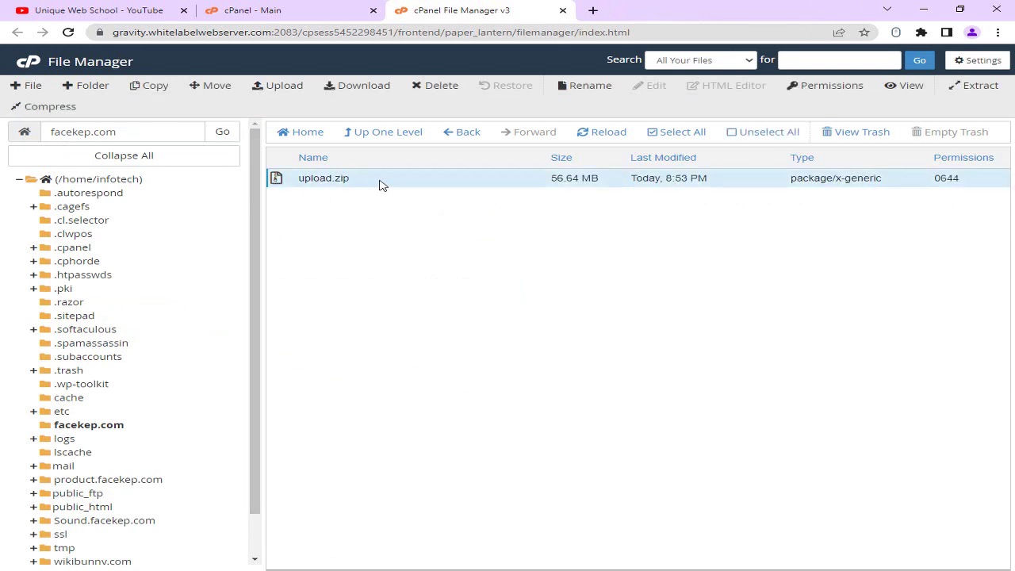
{"action": "right_click", "coordinate": [379, 184]}
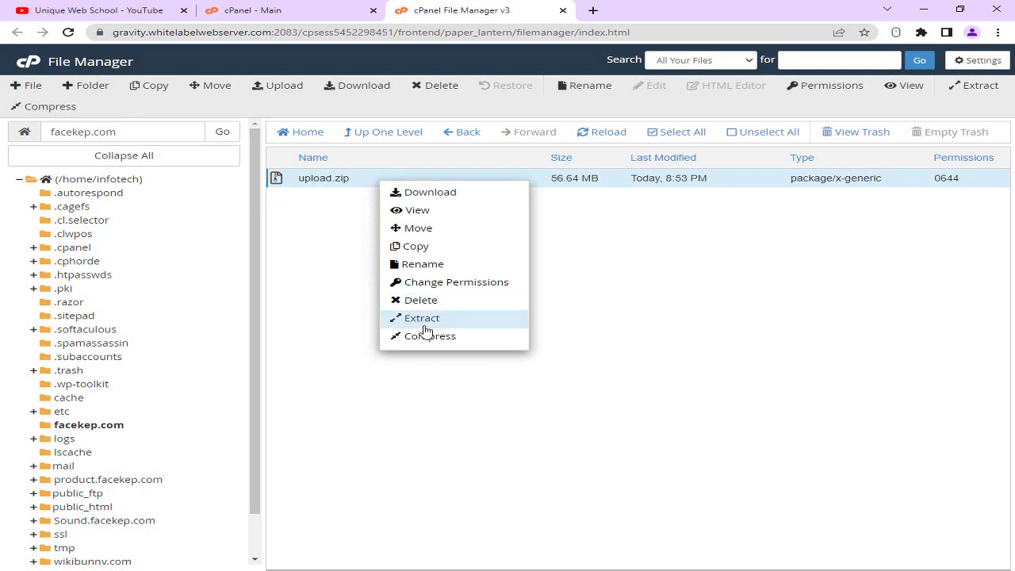
{"action": "left_click", "coordinate": [419, 320]}
{"action": "left_click", "coordinate": [630, 372]}
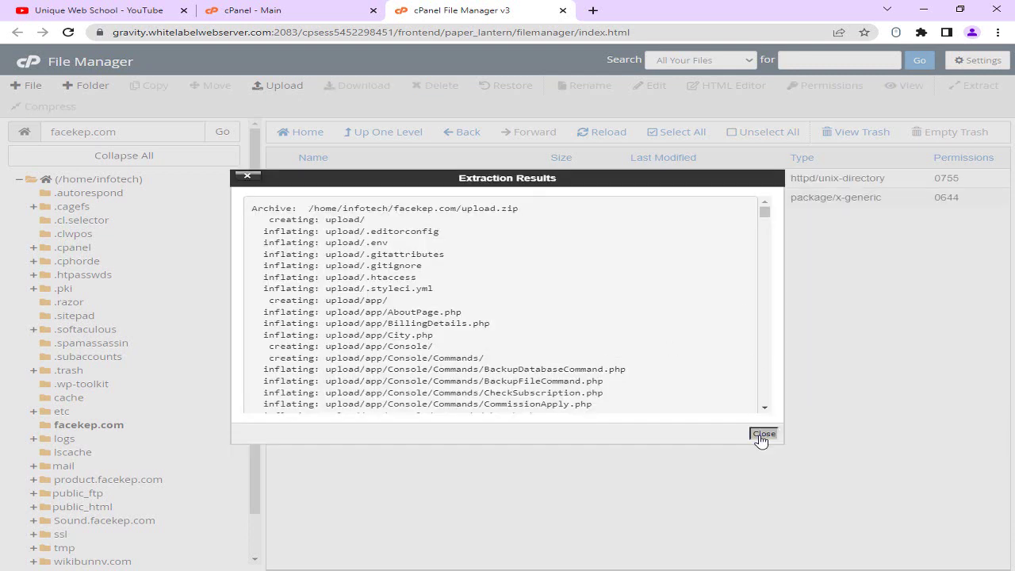
{"action": "left_click", "coordinate": [763, 435]}
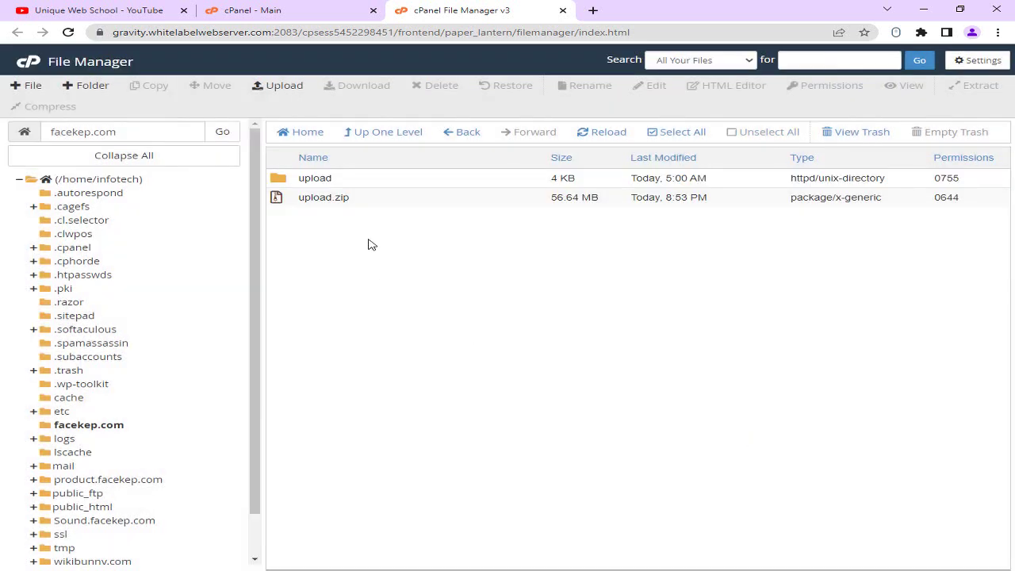
{"action": "double_click", "coordinate": [369, 183]}
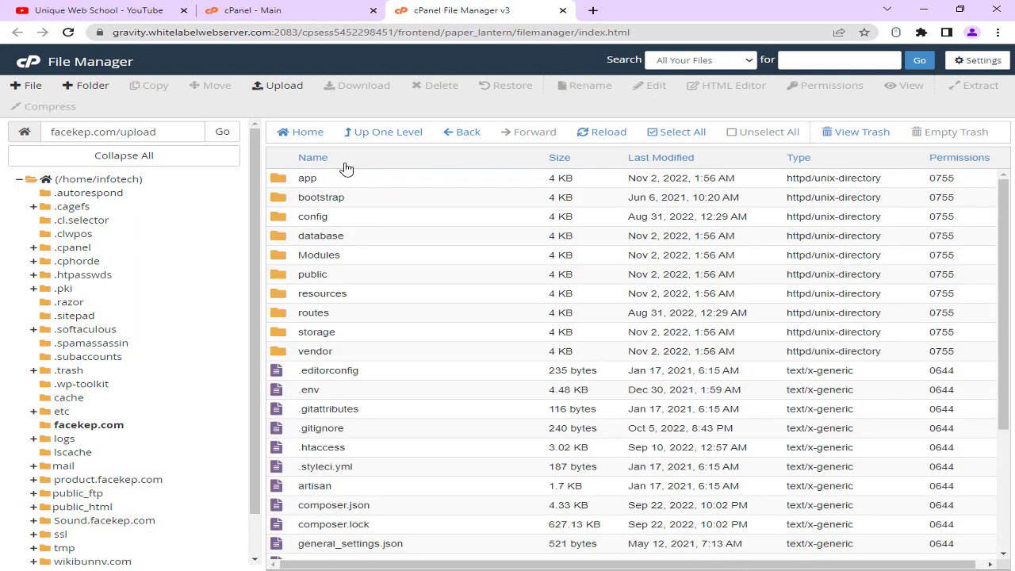
Select every file in the upload folder and move them to /facekep.com/.
{"action": "left_click", "coordinate": [683, 132]}
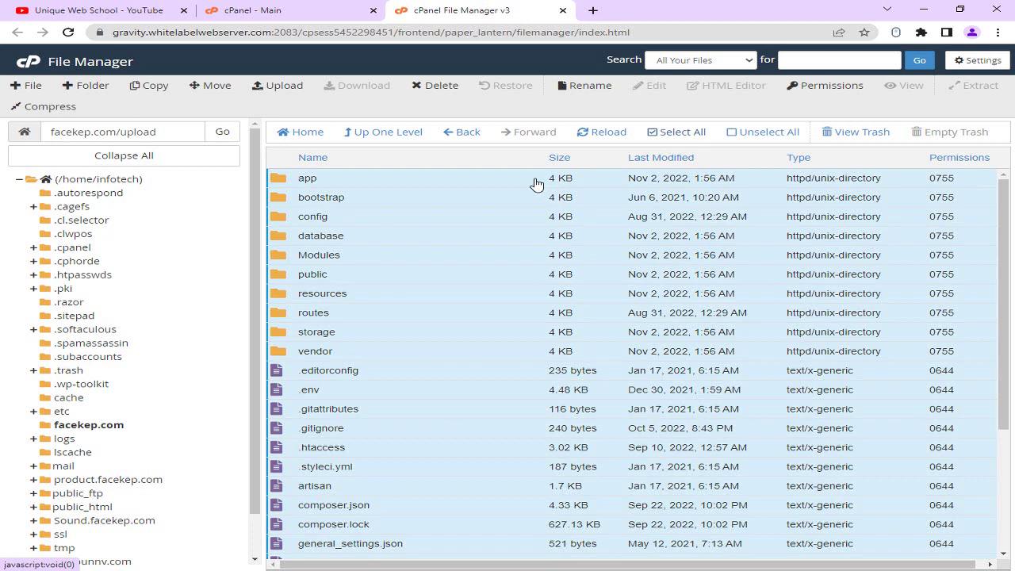
{"action": "right_click", "coordinate": [352, 201]}
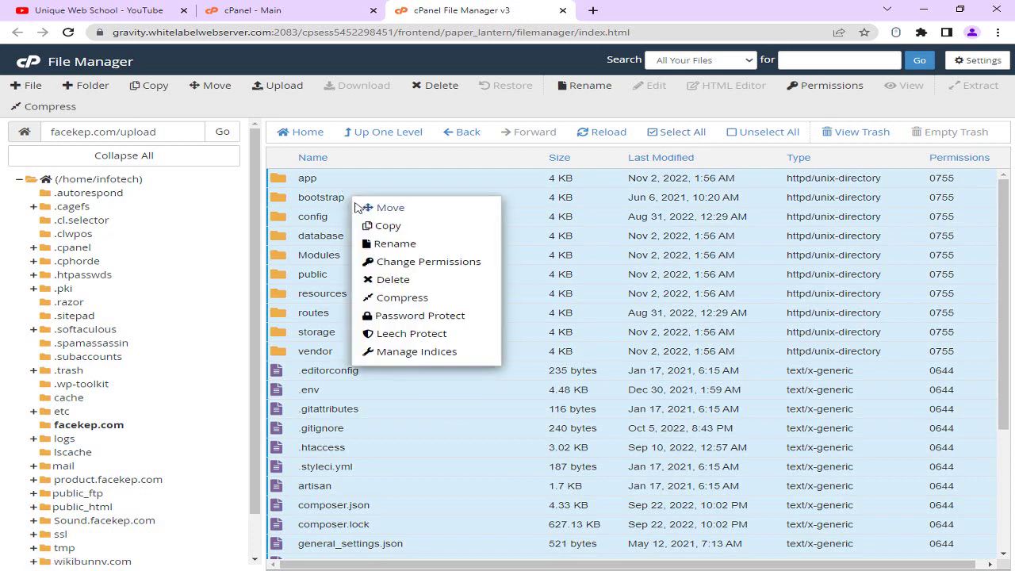
{"action": "left_click", "coordinate": [364, 206]}
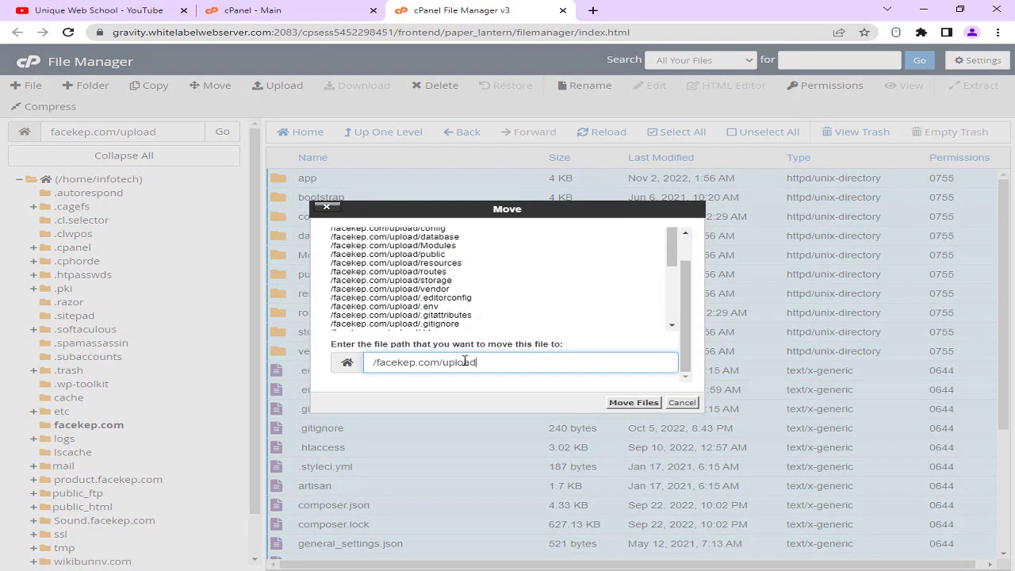
{"action": "double_click", "coordinate": [448, 363]}
{"action": "type", "text": "u"}
{"action": "left_click", "coordinate": [634, 402]}
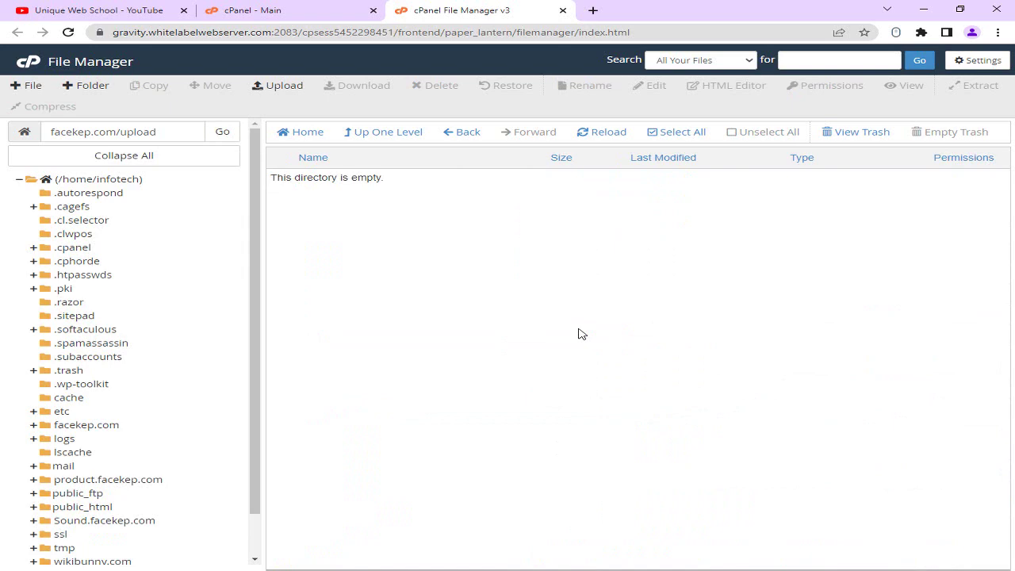
Open facekep.com and bring up link options for the domain name.
{"action": "left_click", "coordinate": [118, 426]}
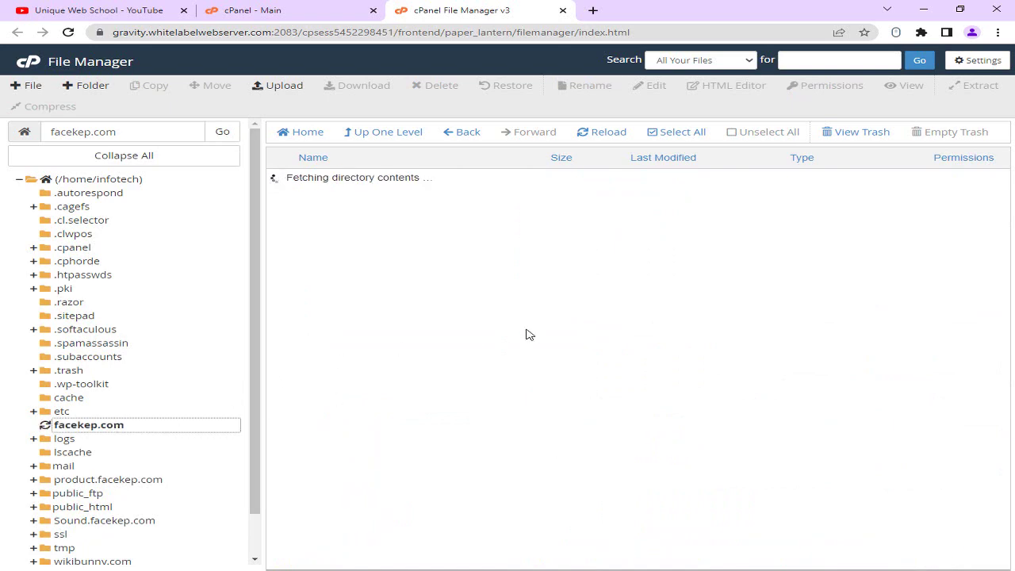
{"action": "left_click_drag", "start_coordinate": [156, 134], "coordinate": [45, 135]}
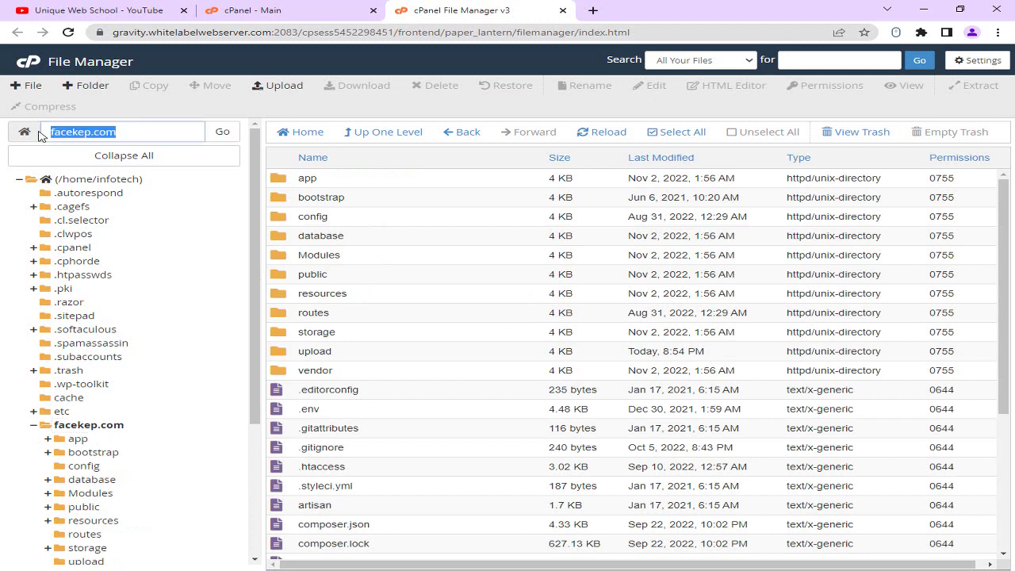
{"action": "right_click", "coordinate": [99, 133]}
Open facekep.com, start the Infix LMS installer, review the passed requirement checks and continue.
{"action": "left_click", "coordinate": [156, 245]}
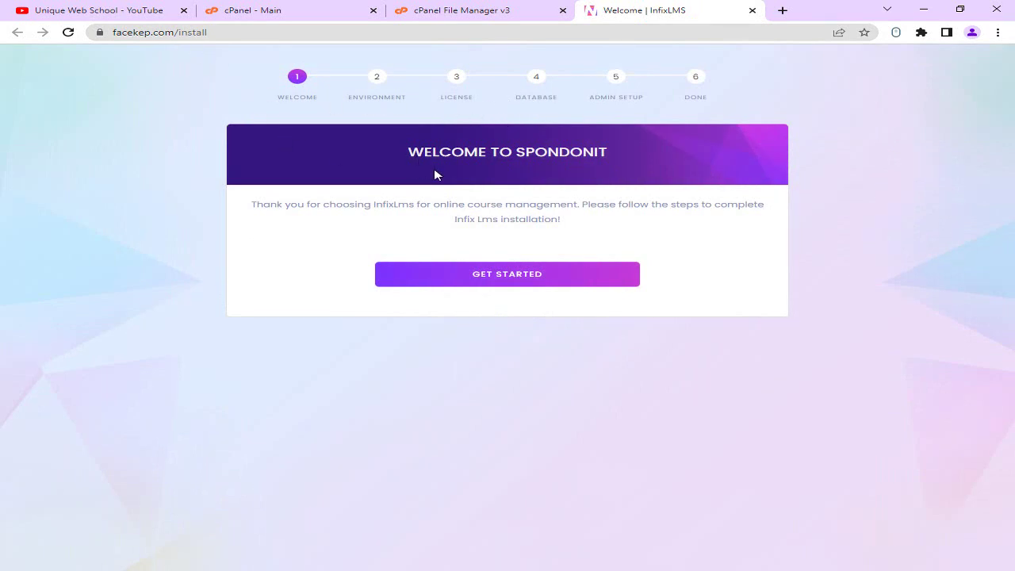
{"action": "left_click", "coordinate": [471, 288]}
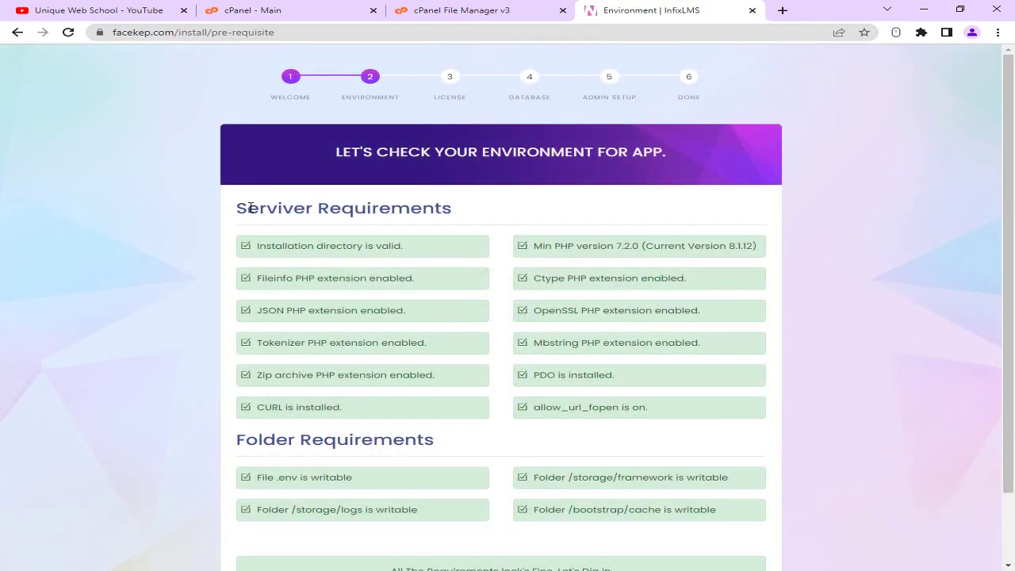
{"action": "left_click_drag", "start_coordinate": [247, 208], "coordinate": [372, 208]}
{"action": "left_click", "coordinate": [371, 208]}
{"action": "left_click_drag", "start_coordinate": [267, 208], "coordinate": [415, 208]}
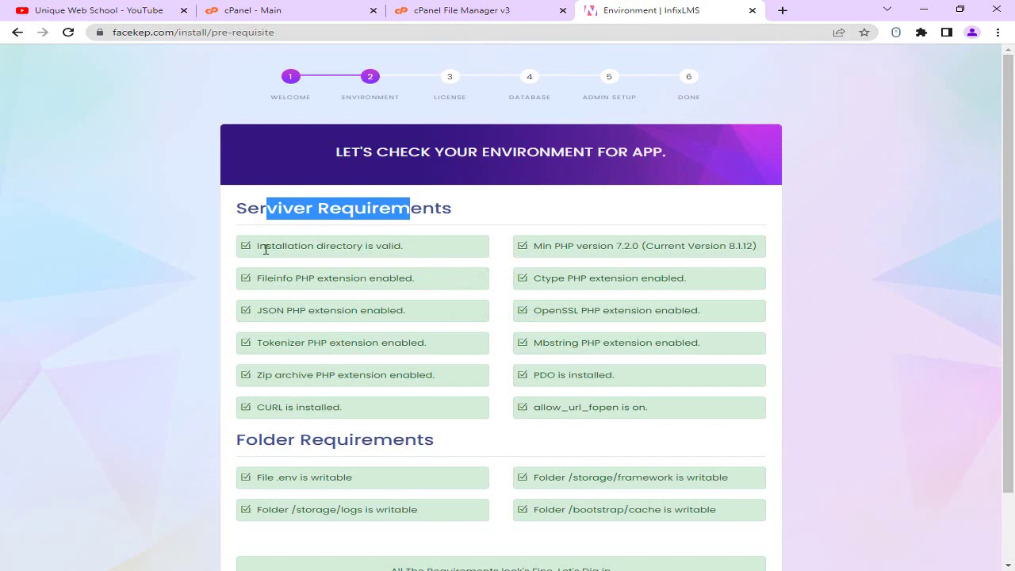
{"action": "left_click_drag", "start_coordinate": [266, 249], "coordinate": [664, 384]}
{"action": "scroll", "coordinate": [624, 376], "scroll_direction": "down", "scroll_amount": 1}
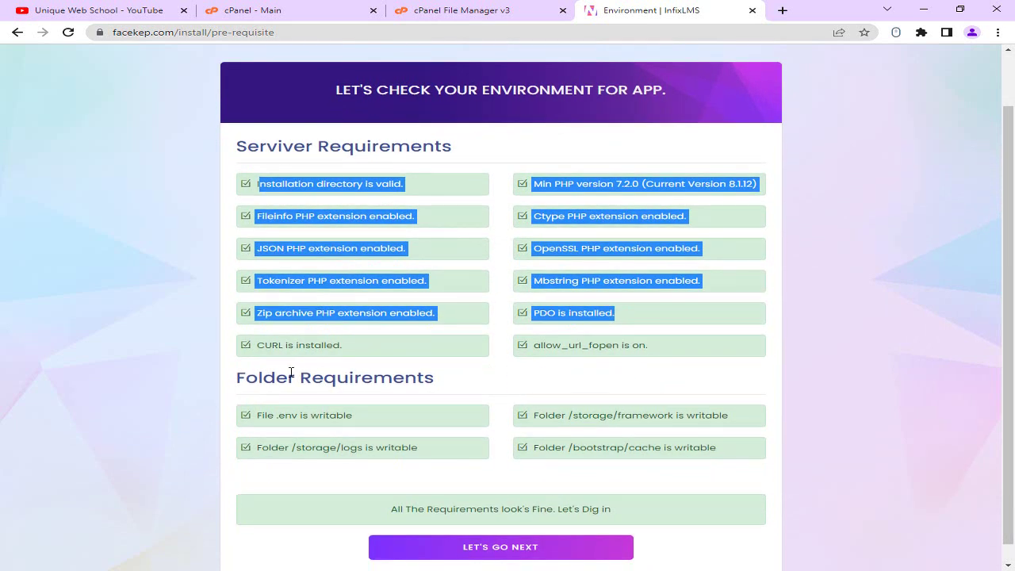
{"action": "left_click_drag", "start_coordinate": [273, 378], "coordinate": [390, 379]}
{"action": "left_click", "coordinate": [391, 379]}
{"action": "left_click_drag", "start_coordinate": [284, 419], "coordinate": [353, 419]}
{"action": "left_click_drag", "start_coordinate": [584, 416], "coordinate": [666, 416]}
{"action": "left_click", "coordinate": [667, 416]}
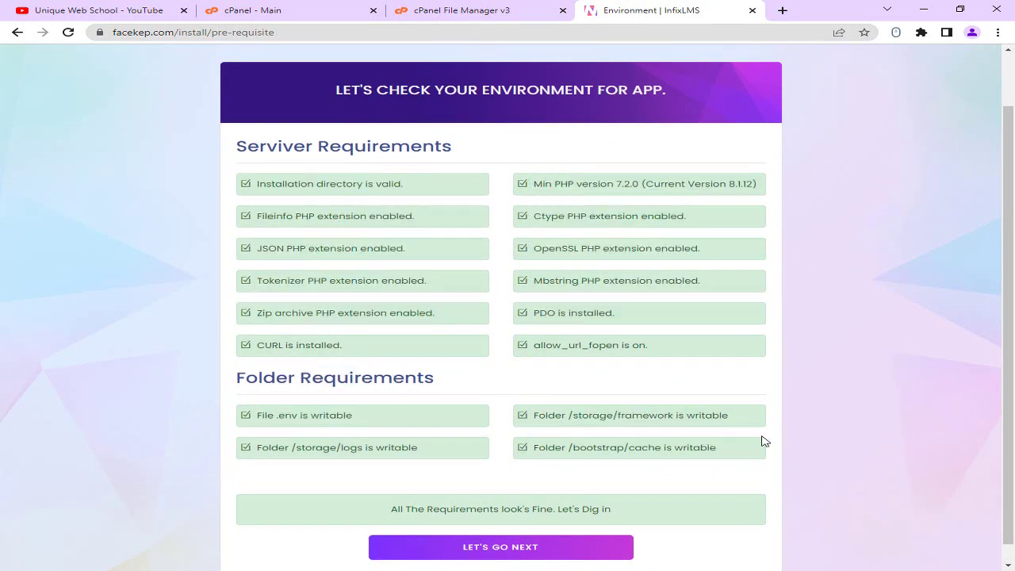
{"action": "left_click", "coordinate": [552, 553]}
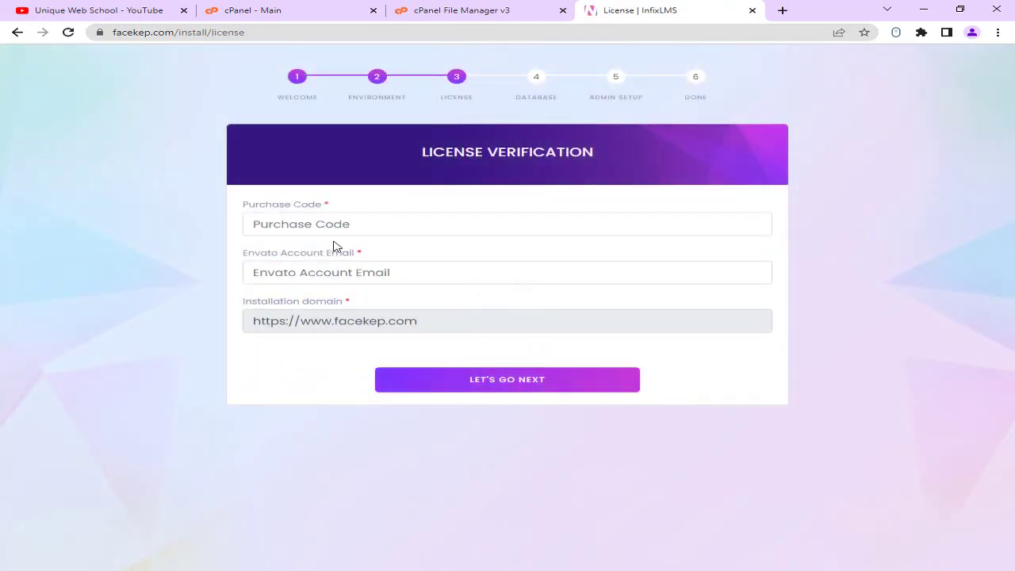
Autofill the purchase code and Envato account e-mail, then submit them to reach Database Setup.
{"action": "left_click", "coordinate": [319, 230]}
{"action": "left_click", "coordinate": [397, 277]}
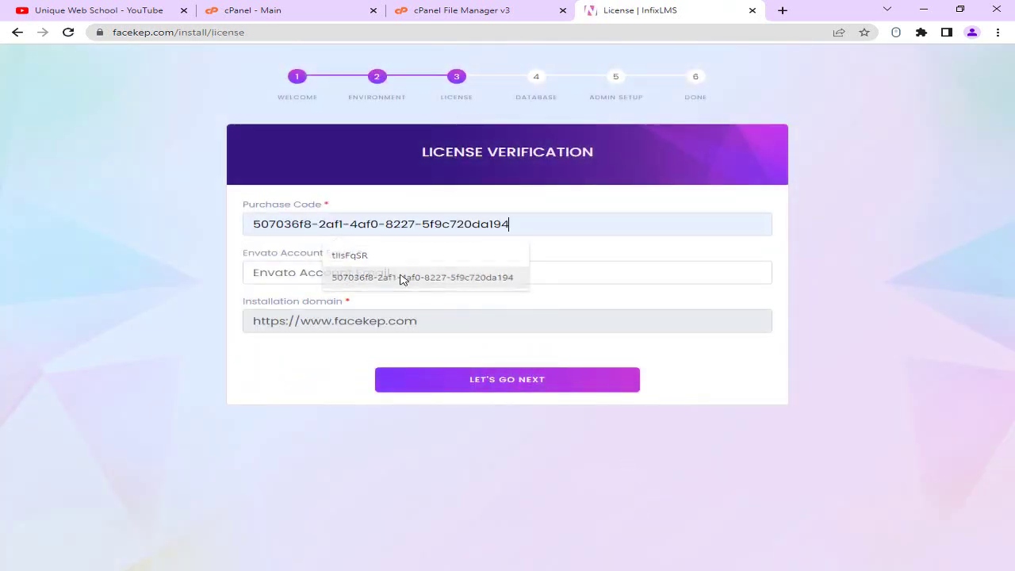
{"action": "left_click_drag", "start_coordinate": [518, 229], "coordinate": [350, 272]}
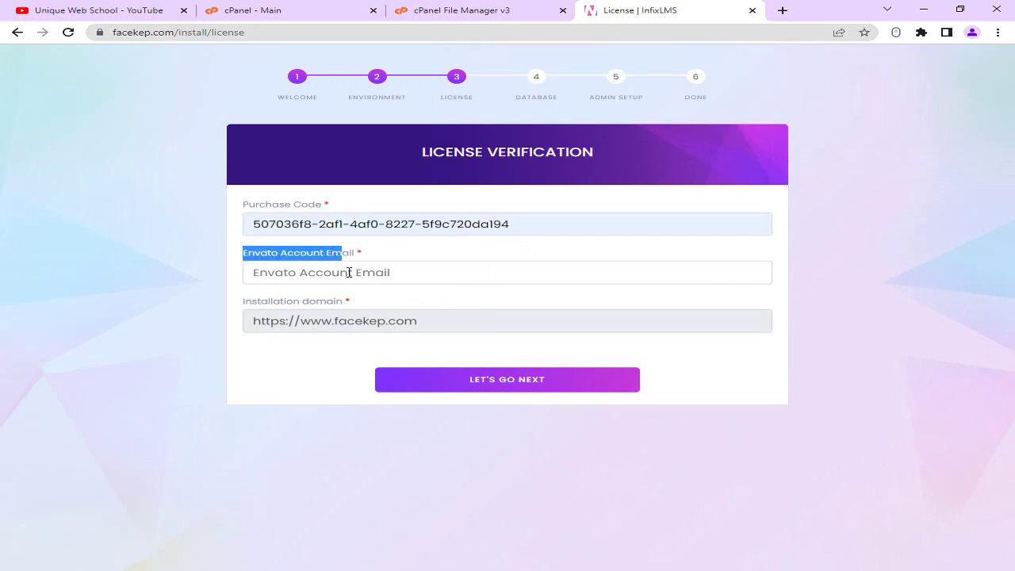
{"action": "left_click", "coordinate": [346, 276]}
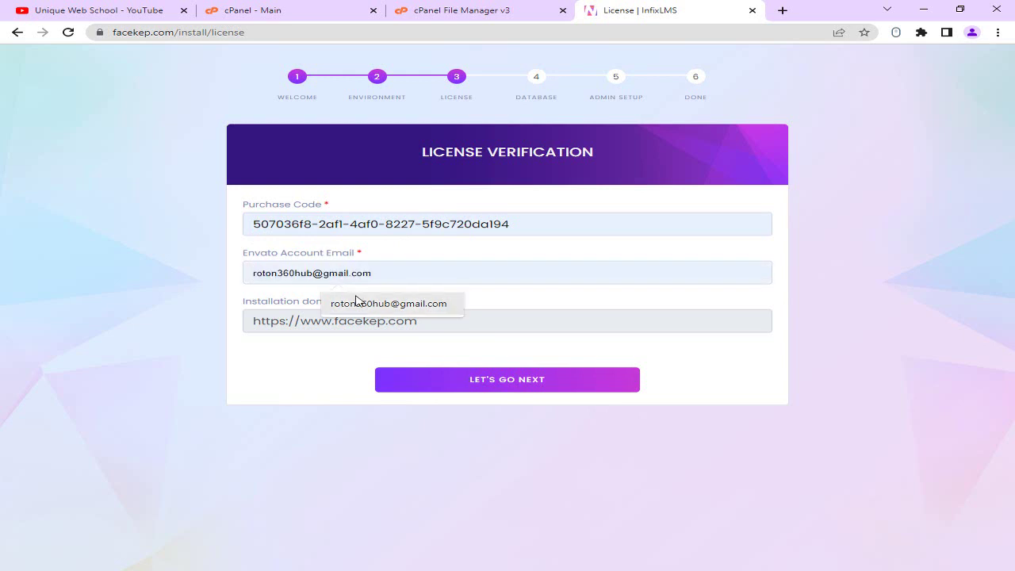
{"action": "left_click", "coordinate": [354, 302]}
{"action": "left_click_drag", "start_coordinate": [419, 273], "coordinate": [344, 318]}
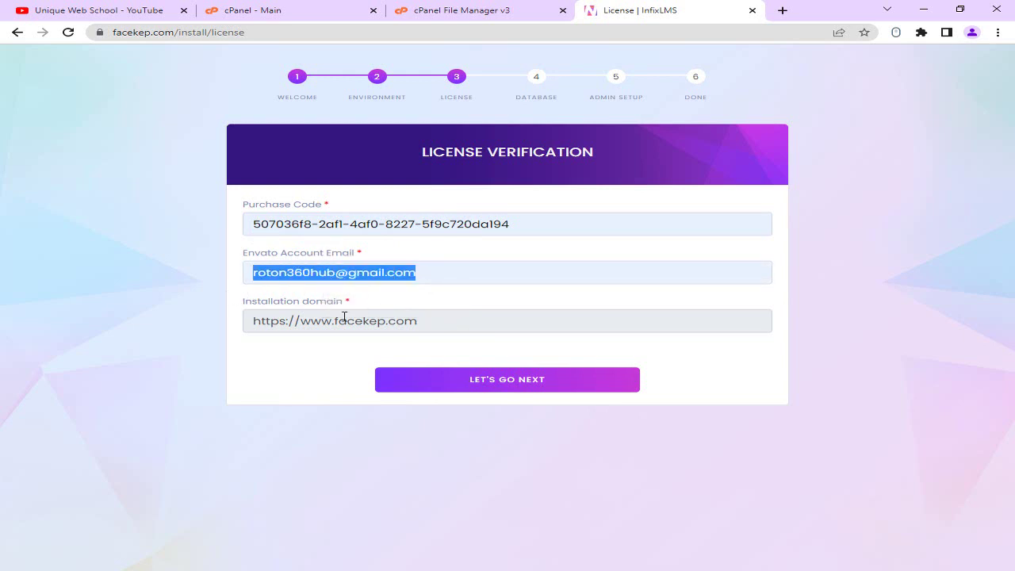
{"action": "left_click_drag", "start_coordinate": [446, 321], "coordinate": [250, 321]}
{"action": "left_click", "coordinate": [469, 319]}
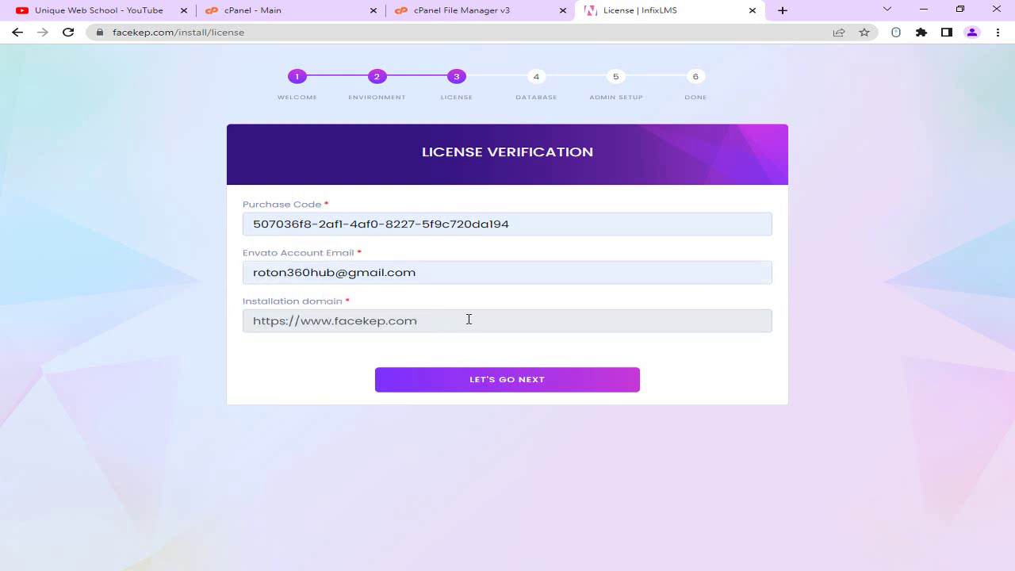
{"action": "left_click_drag", "start_coordinate": [347, 321], "coordinate": [225, 323]}
{"action": "left_click", "coordinate": [224, 324]}
{"action": "left_click", "coordinate": [481, 388]}
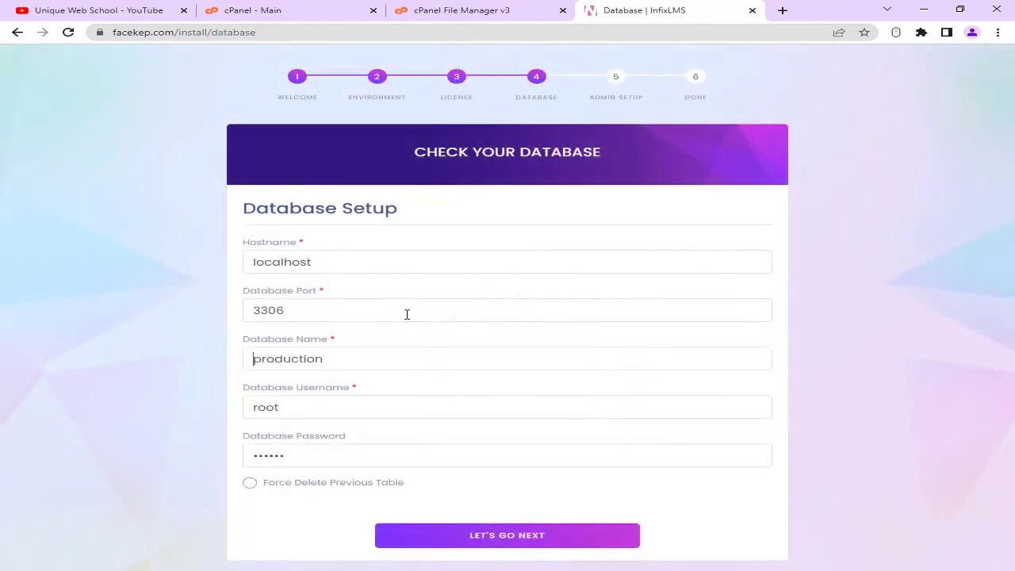
Point out the Database Setup heading, the localhost hostname and the 3306 port.
{"action": "left_click_drag", "start_coordinate": [256, 207], "coordinate": [374, 216]}
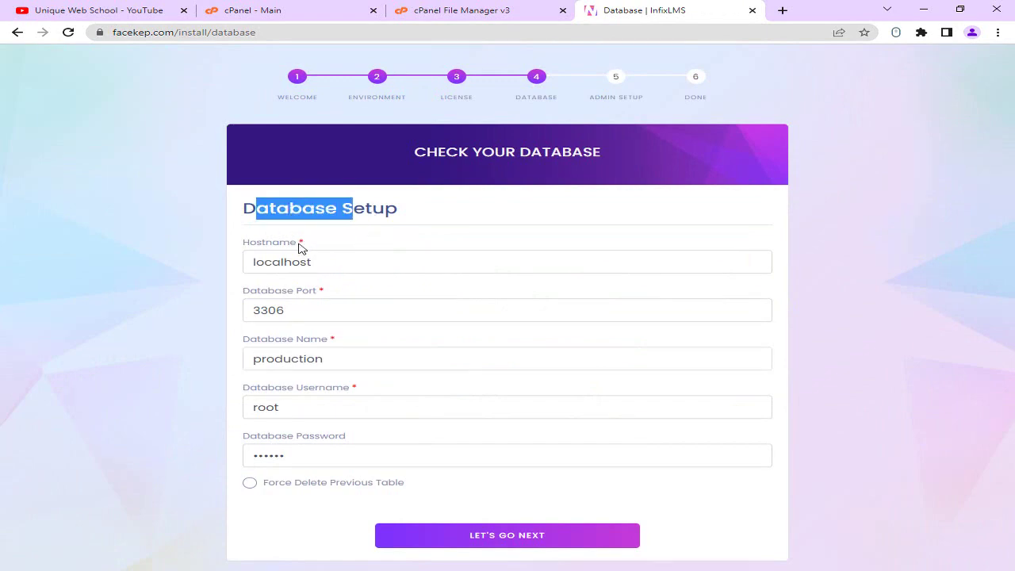
{"action": "left_click_drag", "start_coordinate": [257, 245], "coordinate": [264, 261]}
{"action": "left_click", "coordinate": [255, 260]}
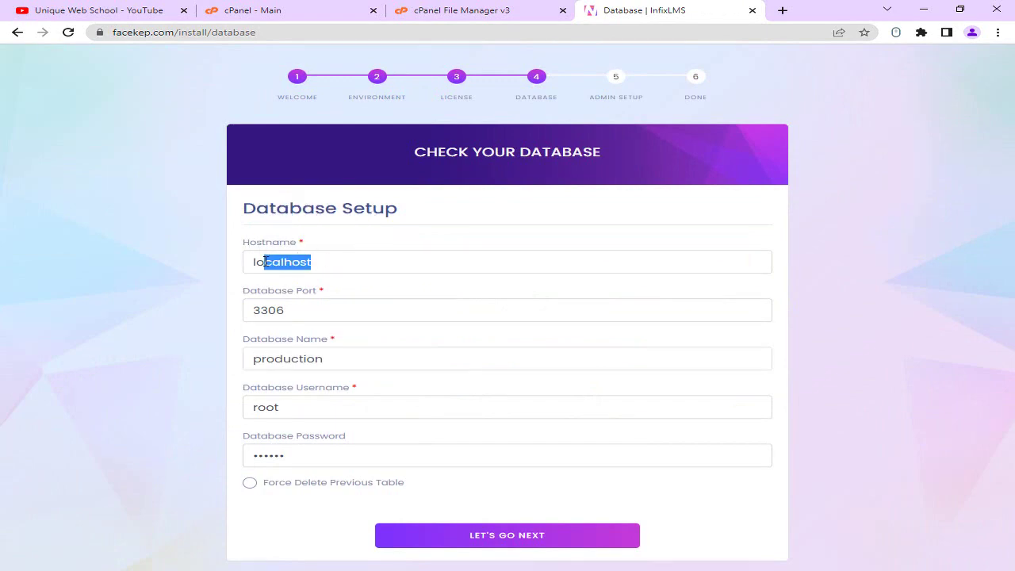
{"action": "left_click_drag", "start_coordinate": [300, 312], "coordinate": [217, 315]}
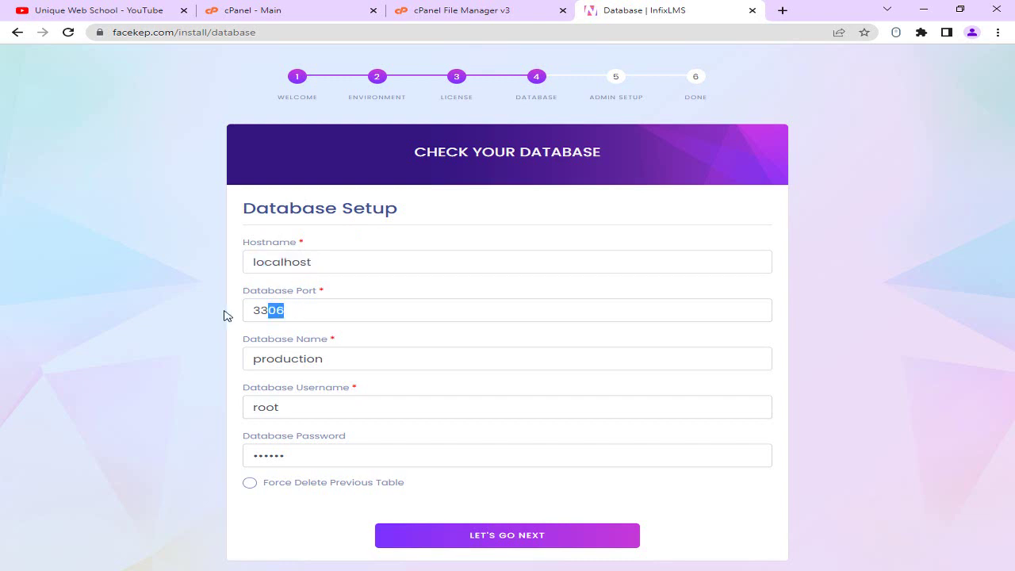
{"action": "left_click_drag", "start_coordinate": [292, 299], "coordinate": [251, 298]}
{"action": "left_click", "coordinate": [337, 298]}
Delete the default database name 'production', username 'root' and the stored password.
{"action": "double_click", "coordinate": [292, 359]}
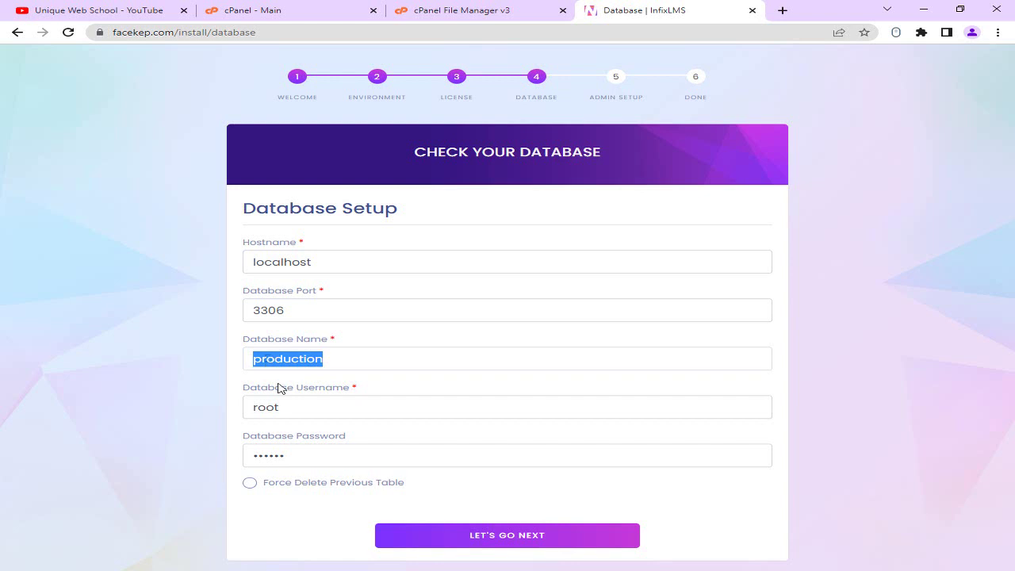
{"action": "key", "text": "BackSpace"}
{"action": "double_click", "coordinate": [261, 407]}
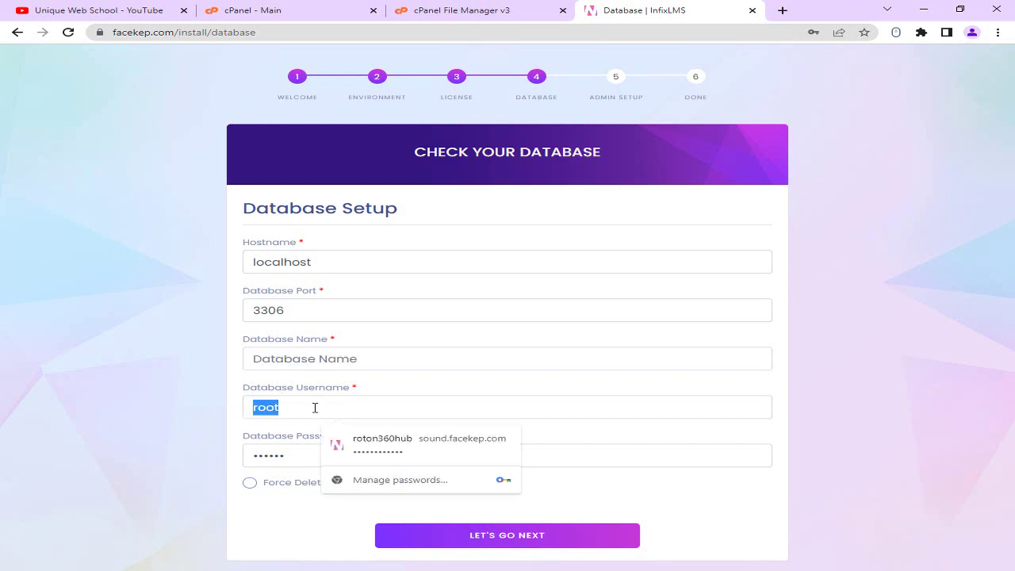
{"action": "key", "text": "BackSpace"}
{"action": "double_click", "coordinate": [273, 455]}
{"action": "key", "text": "BackSpace"}
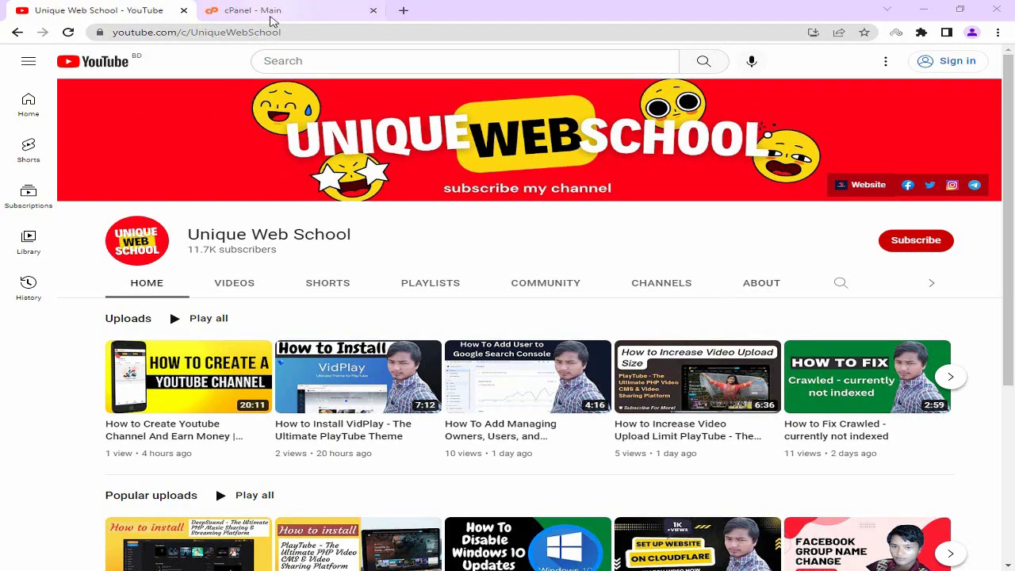
Return to the cPanel - Main tab and scroll down to the Databases section.
{"action": "left_click", "coordinate": [272, 12]}
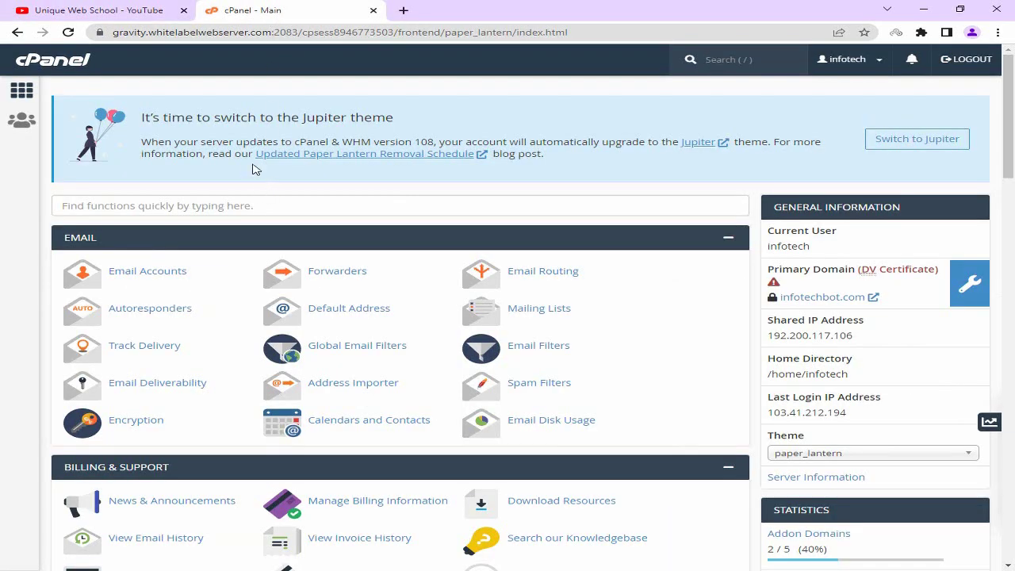
{"action": "scroll", "coordinate": [254, 169], "scroll_direction": "down", "scroll_amount": 9}
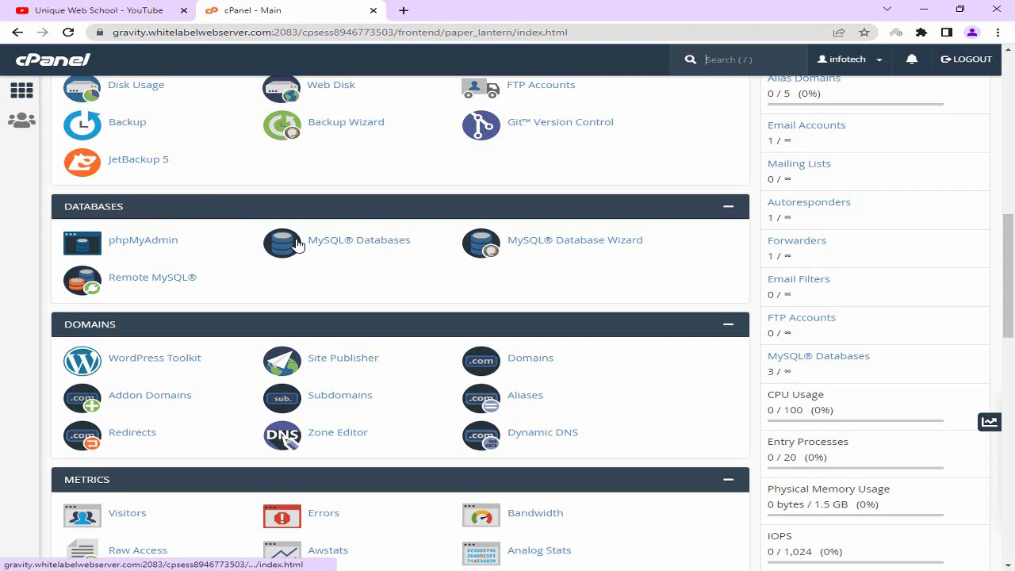
Go to MySQL Databases, place the cursor in the New Database field, and open a new browser tab.
{"action": "left_click", "coordinate": [349, 246]}
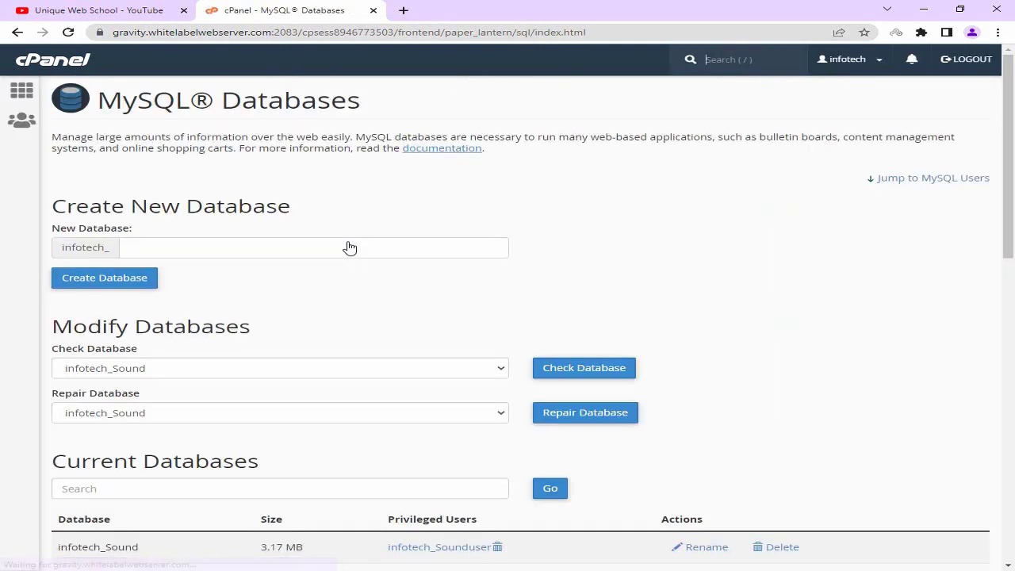
{"action": "left_click_drag", "start_coordinate": [86, 208], "coordinate": [295, 210]}
{"action": "left_click", "coordinate": [295, 210]}
{"action": "left_click", "coordinate": [182, 248]}
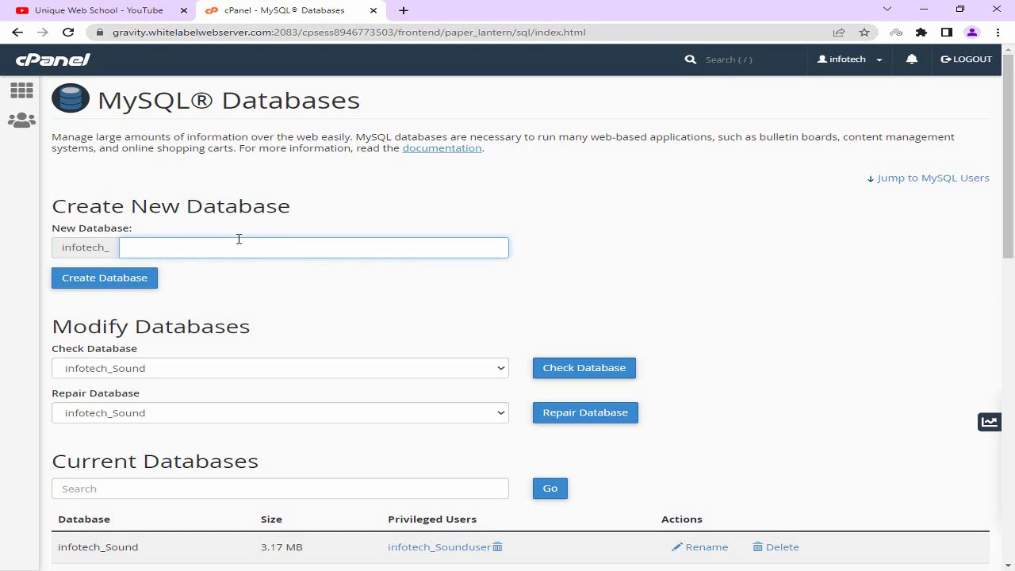
{"action": "left_click", "coordinate": [403, 10]}
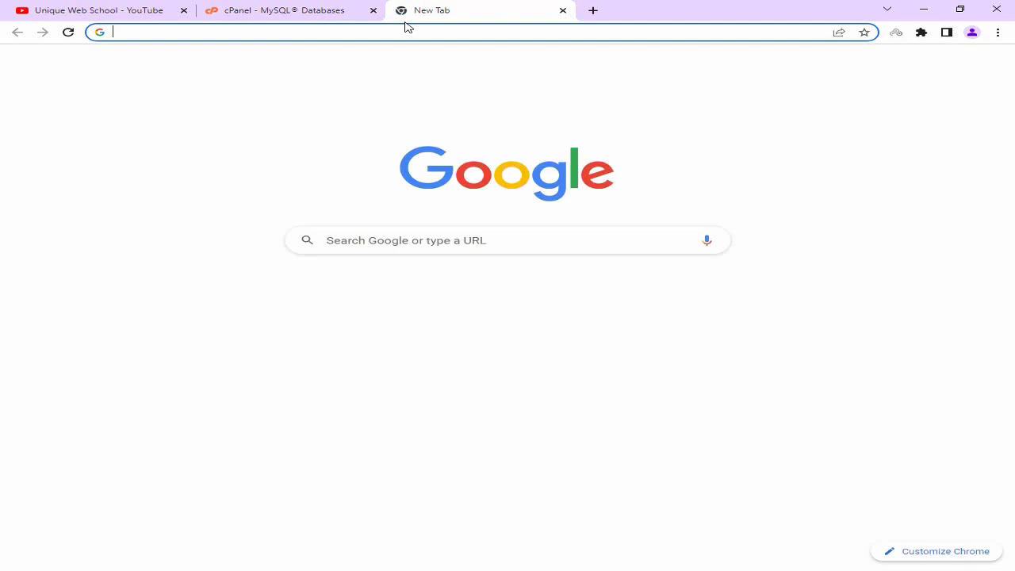
Search Google for 'codebarta', copy 'CodeBarta' from a result title, and return to the cPanel tab.
{"action": "type", "text": "c"}
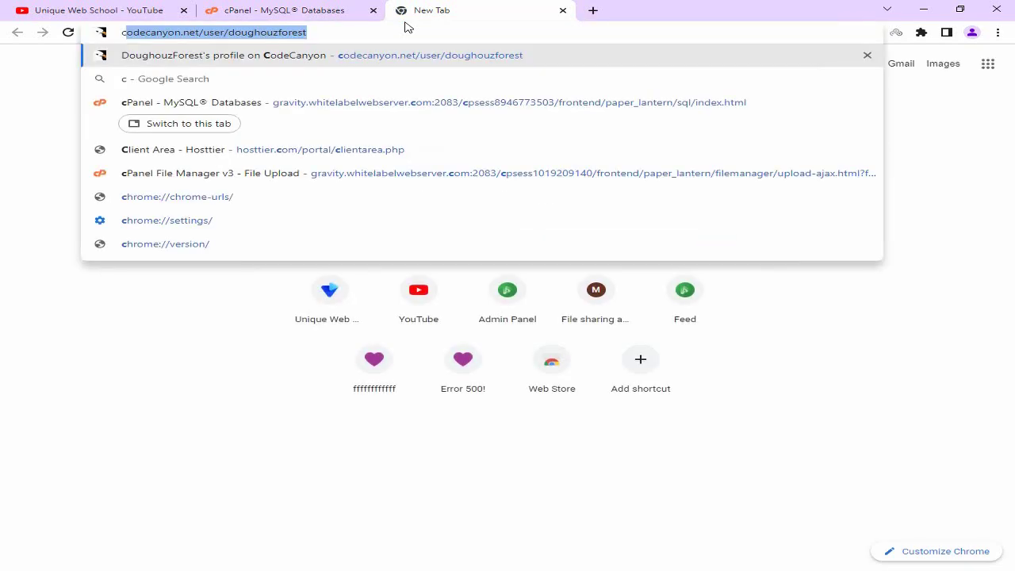
{"action": "type", "text": "ode"}
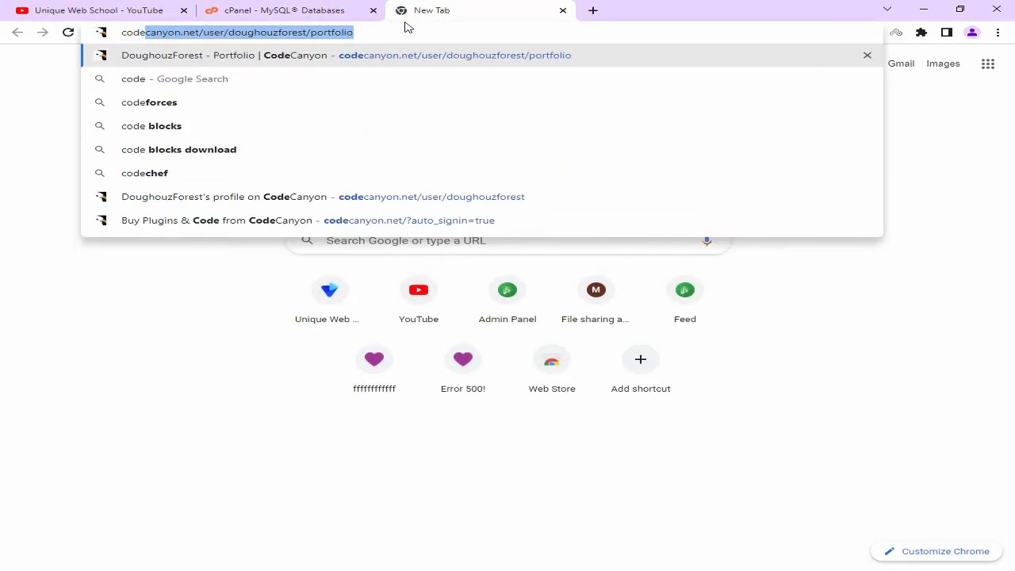
{"action": "type", "text": "barta"}
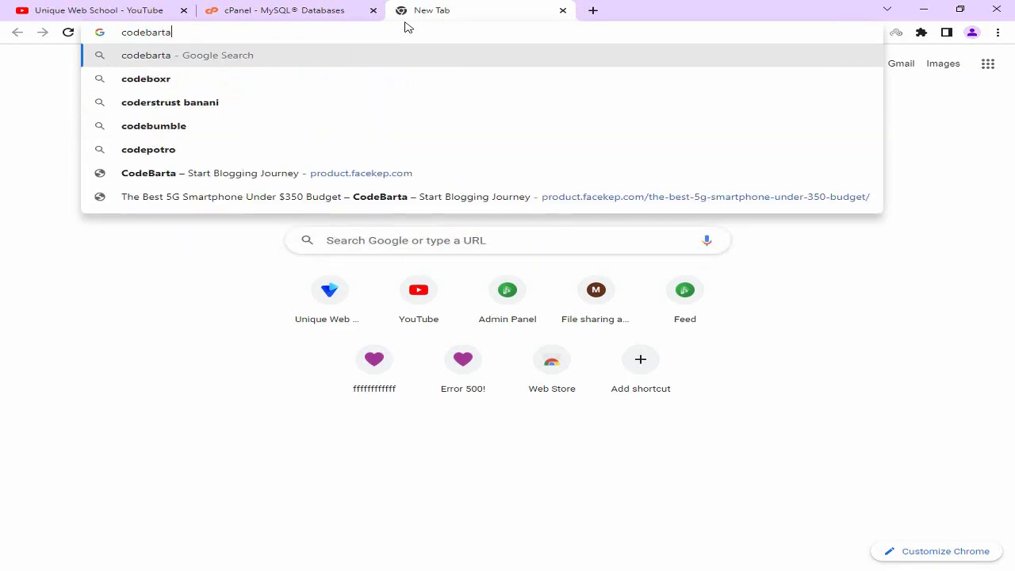
{"action": "key", "text": "Return"}
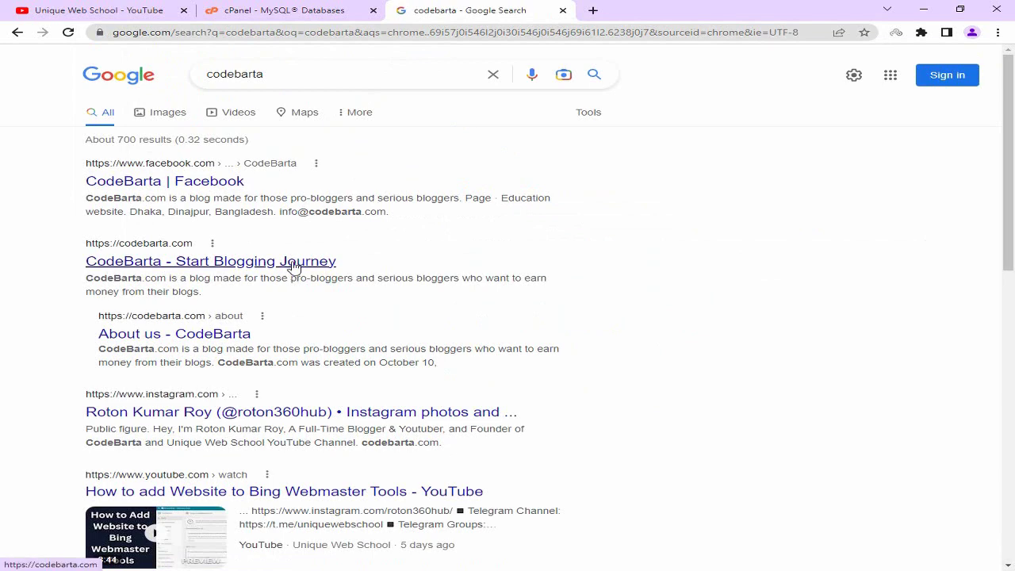
{"action": "left_click_drag", "start_coordinate": [67, 261], "coordinate": [161, 262]}
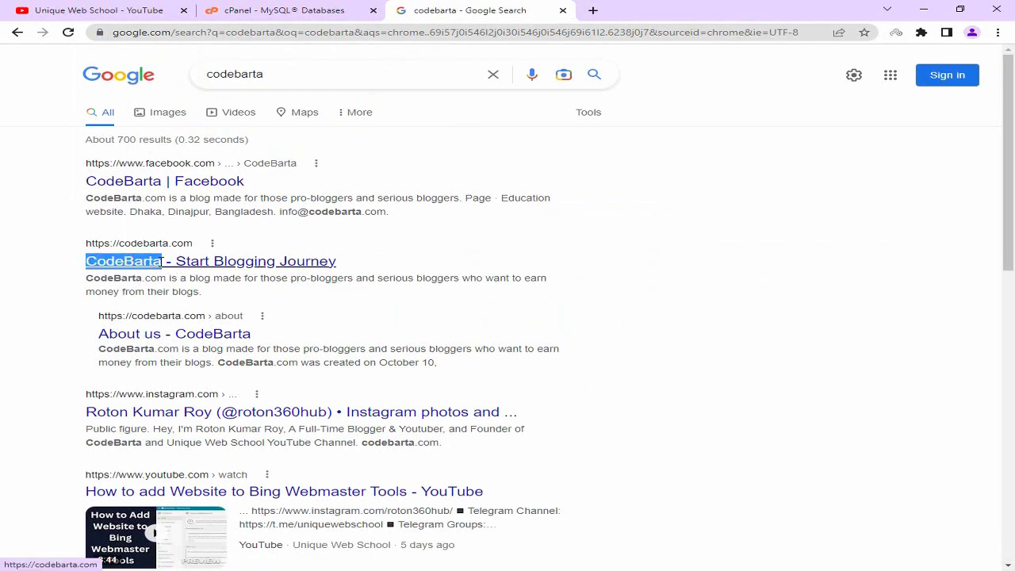
{"action": "right_click", "coordinate": [133, 264]}
{"action": "left_click", "coordinate": [173, 352]}
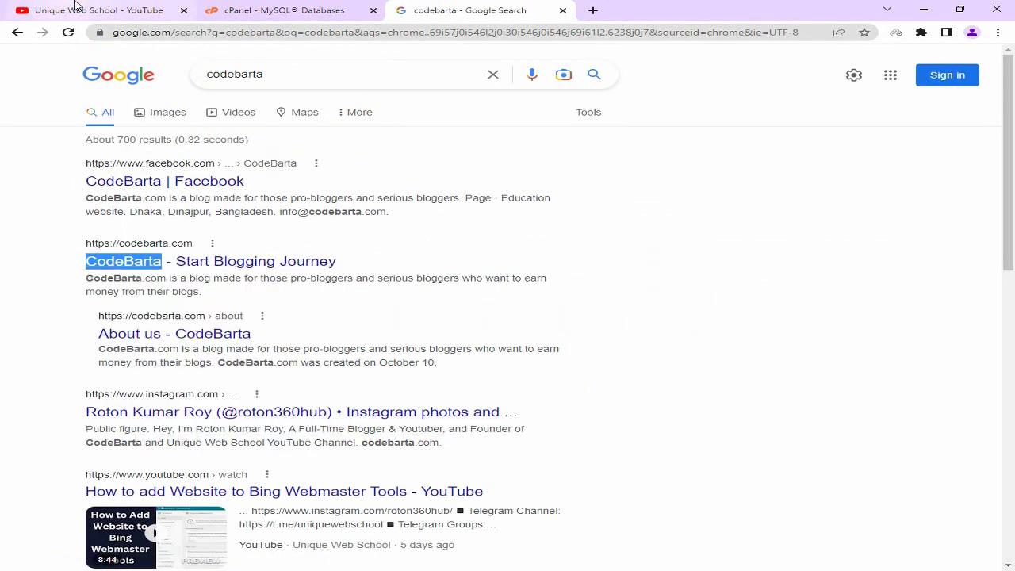
{"action": "left_click", "coordinate": [79, 9]}
{"action": "left_click", "coordinate": [286, 10]}
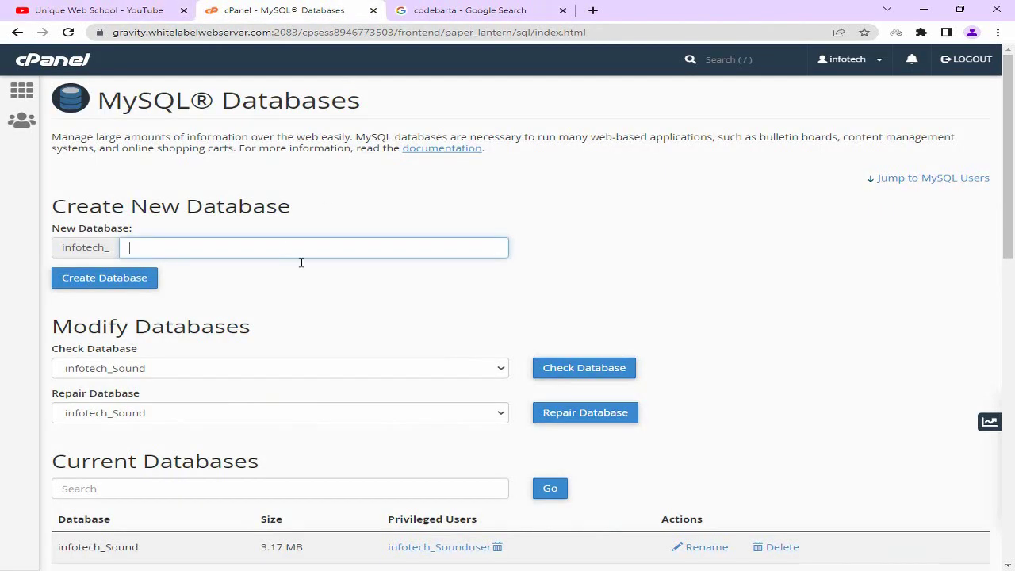
Paste CodeBarta as the new database name, create infotech_CodeBarta, and go back.
{"action": "key", "text": "ctrl+v"}
{"action": "left_click", "coordinate": [279, 274]}
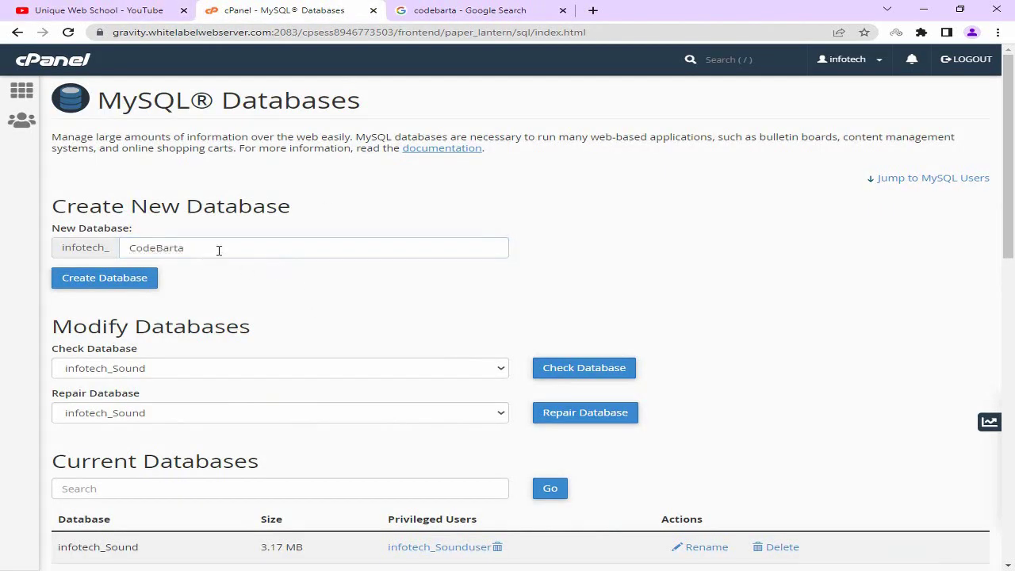
{"action": "double_click", "coordinate": [218, 249]}
{"action": "left_click", "coordinate": [222, 250]}
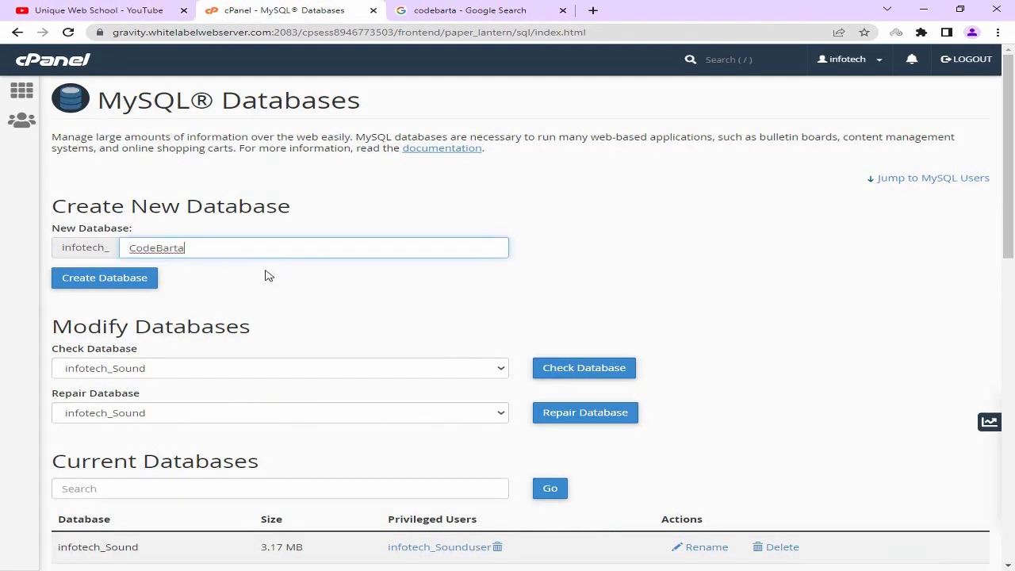
{"action": "left_click", "coordinate": [90, 279]}
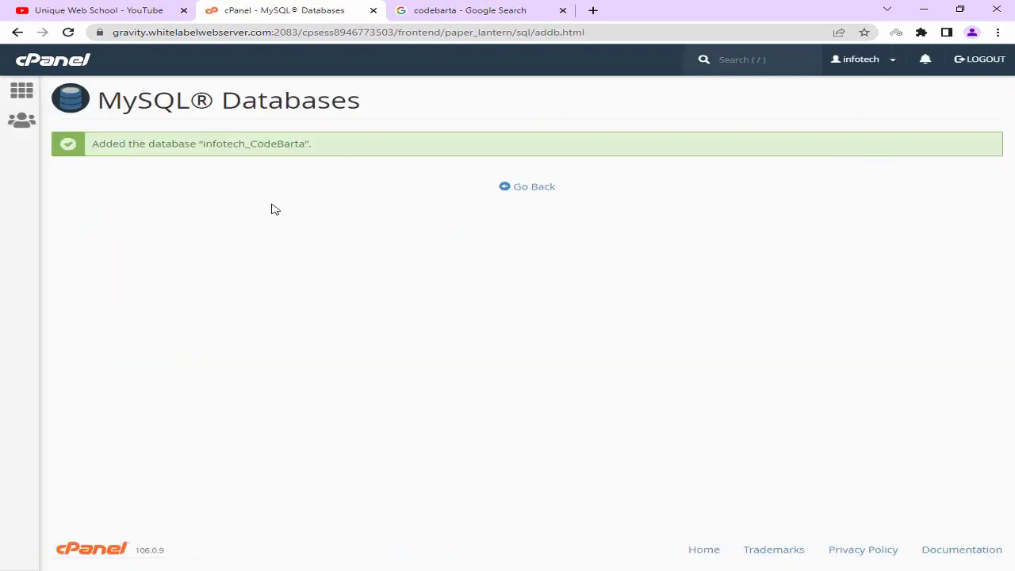
{"action": "left_click_drag", "start_coordinate": [95, 142], "coordinate": [279, 144]}
{"action": "left_click", "coordinate": [347, 150]}
{"action": "left_click", "coordinate": [113, 146]}
{"action": "left_click", "coordinate": [328, 151]}
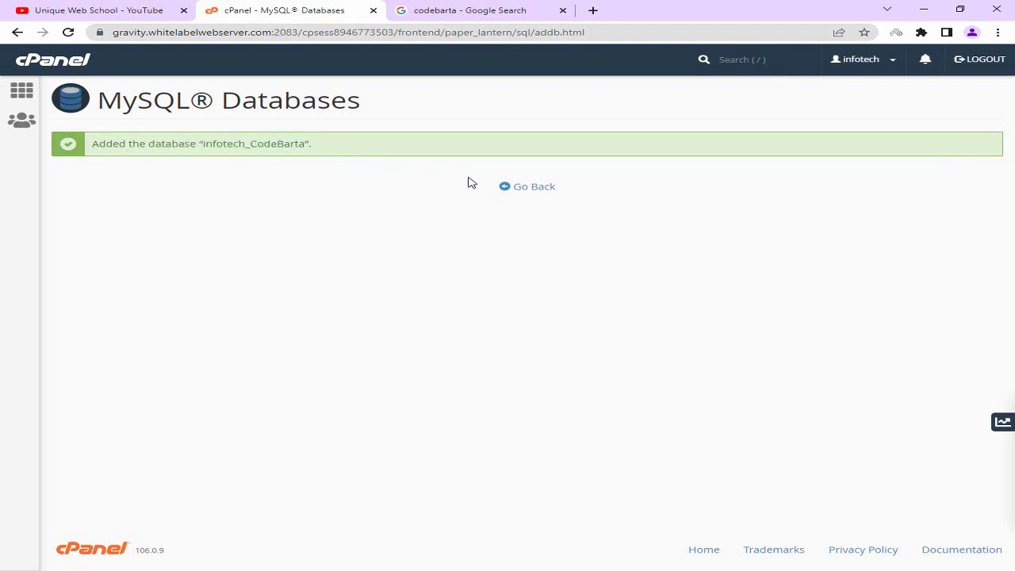
{"action": "left_click", "coordinate": [524, 191]}
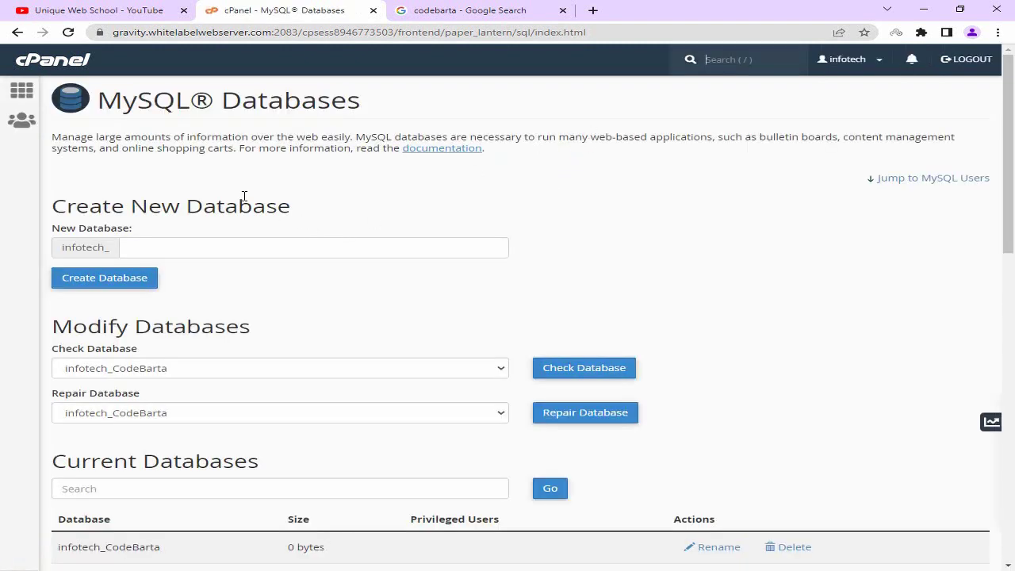
Scroll to the MySQL Users section and point out the Add New User form's Username field.
{"action": "scroll", "coordinate": [204, 188], "scroll_direction": "down", "scroll_amount": 8}
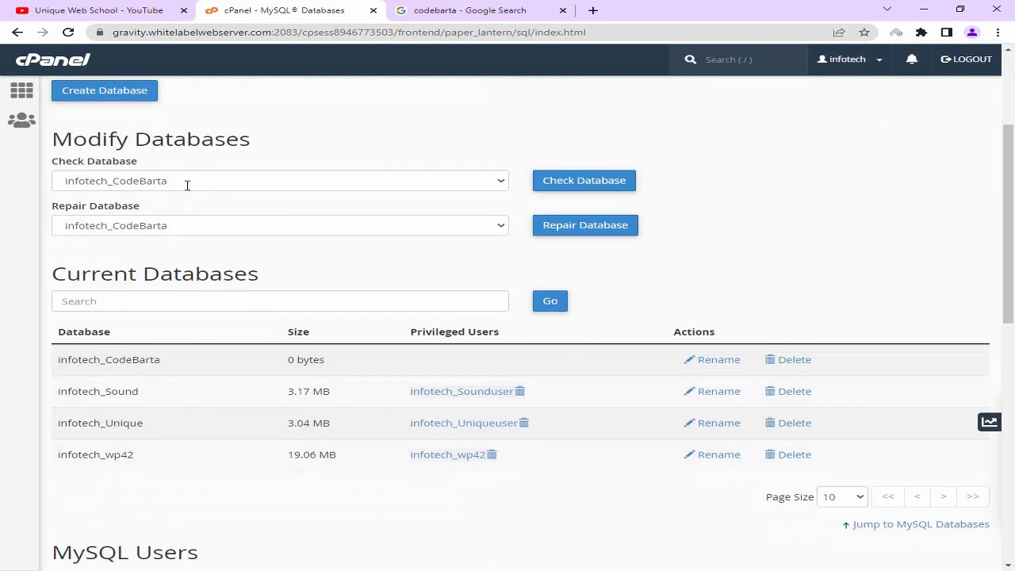
{"action": "scroll", "coordinate": [188, 190], "scroll_direction": "down", "scroll_amount": 1}
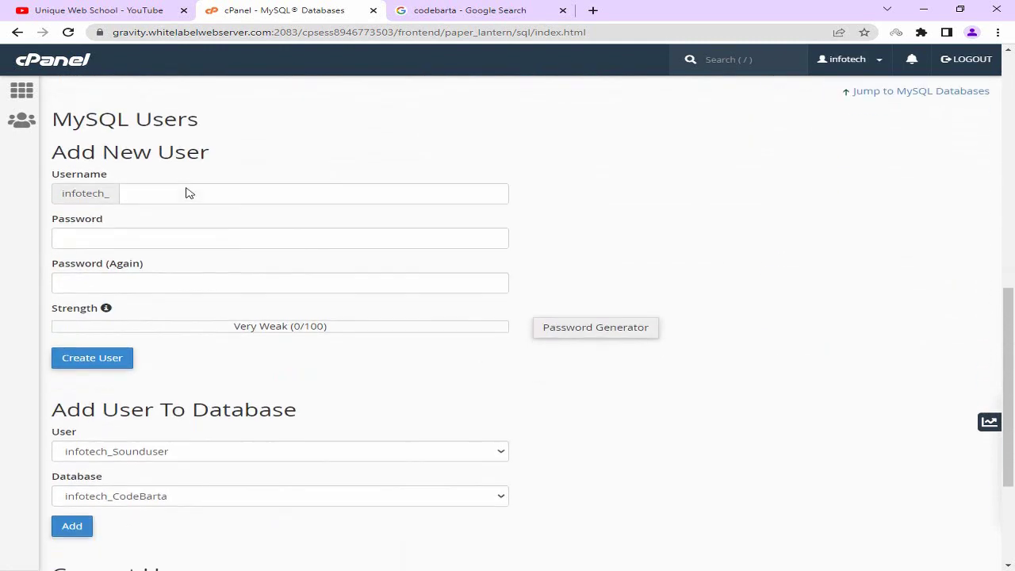
{"action": "left_click_drag", "start_coordinate": [54, 119], "coordinate": [197, 119]}
{"action": "left_click", "coordinate": [156, 140]}
{"action": "left_click_drag", "start_coordinate": [56, 150], "coordinate": [194, 153]}
{"action": "left_click_drag", "start_coordinate": [60, 175], "coordinate": [121, 180]}
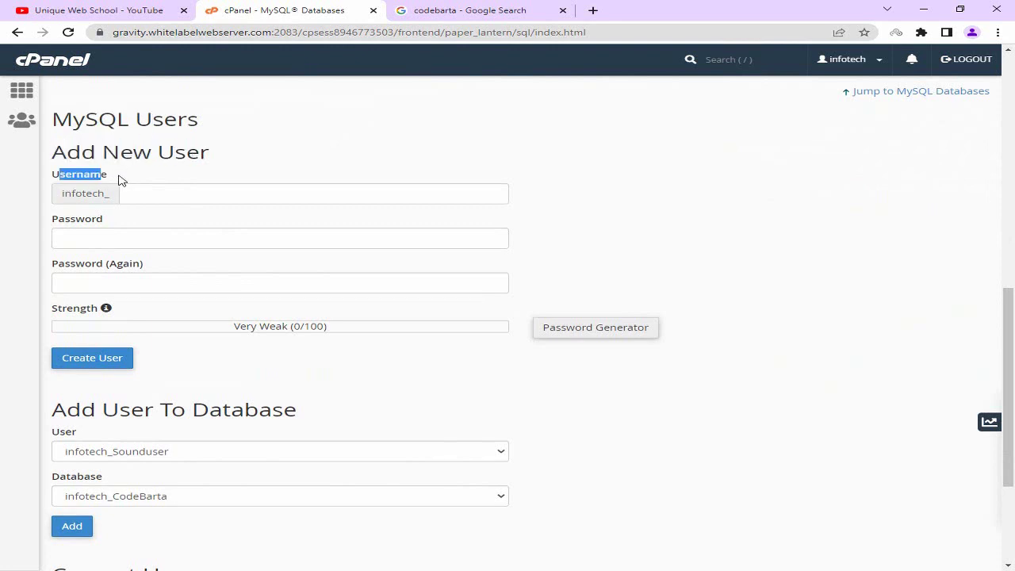
{"action": "left_click", "coordinate": [86, 182]}
Enter CodeBartauser as the username by pasting CodeBarta and adding 'user'.
{"action": "left_click", "coordinate": [174, 192]}
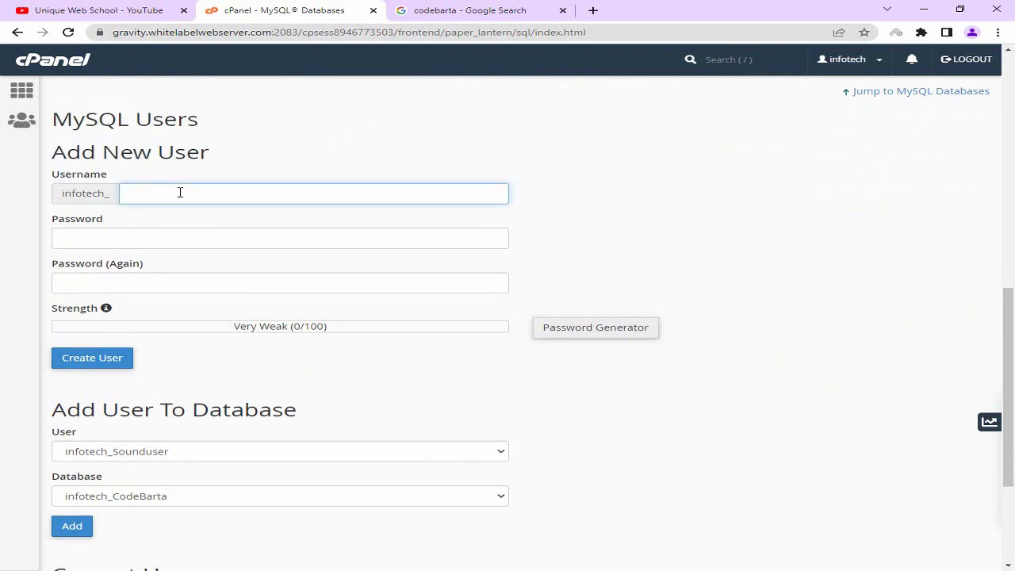
{"action": "key", "text": "ctrl+v"}
{"action": "type", "text": "u"}
{"action": "left_click", "coordinate": [253, 178]}
{"action": "double_click", "coordinate": [228, 191]}
{"action": "left_click", "coordinate": [251, 171]}
{"action": "left_click", "coordinate": [100, 279]}
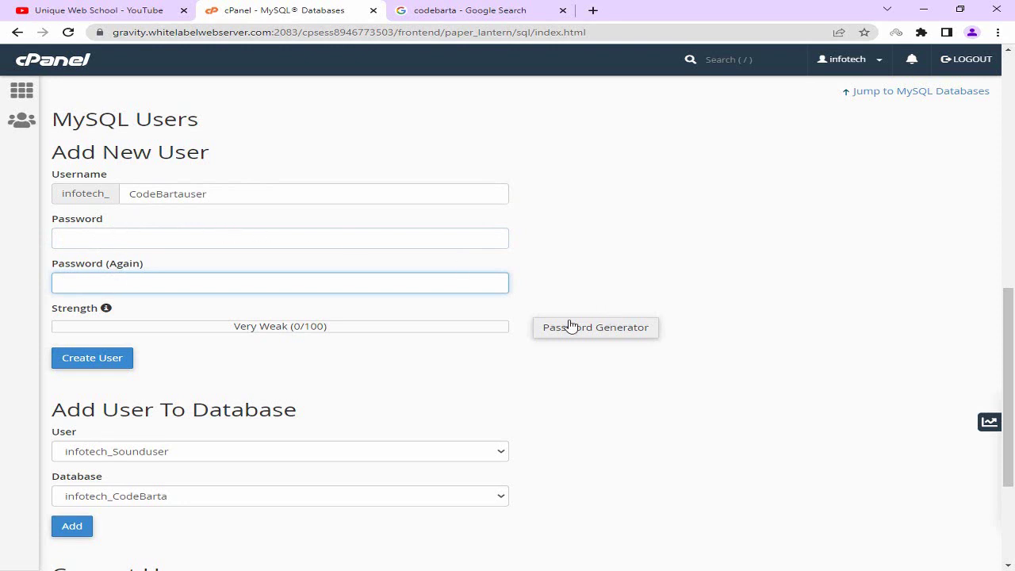
In the Password Generator, regenerate the password several times and copy the final one.
{"action": "left_click", "coordinate": [605, 339]}
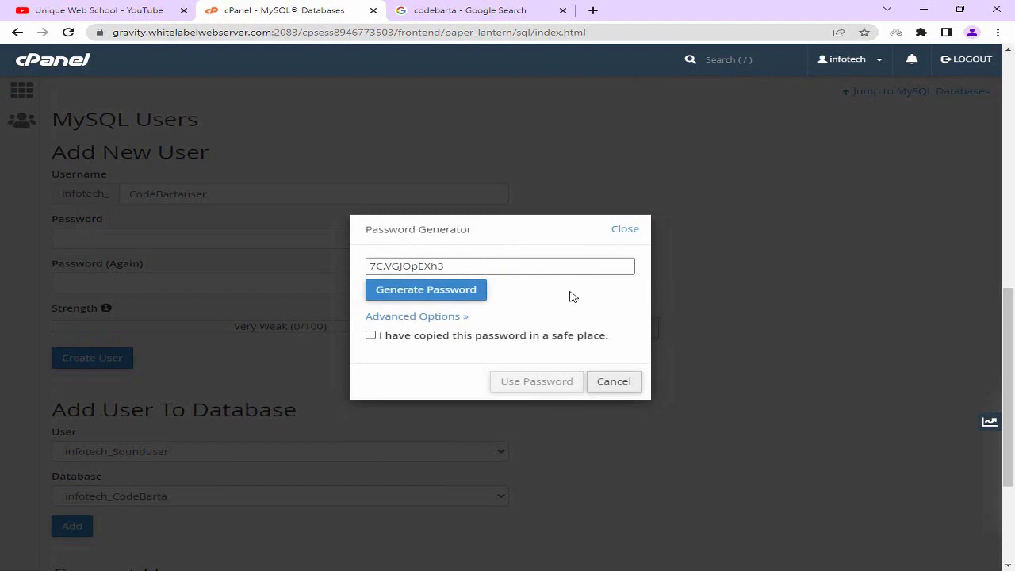
{"action": "left_click_drag", "start_coordinate": [485, 266], "coordinate": [356, 272]}
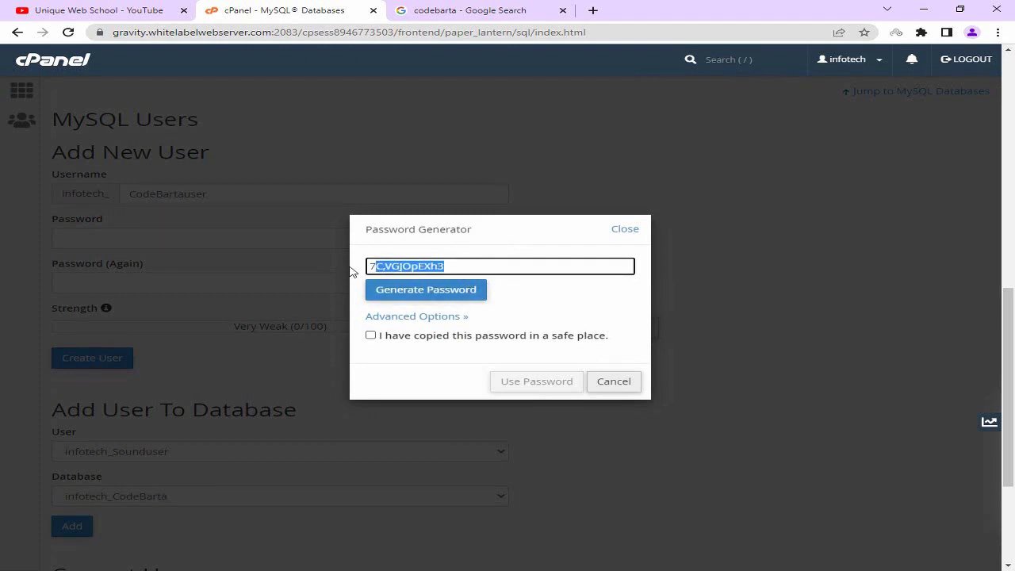
{"action": "left_click_drag", "start_coordinate": [499, 262], "coordinate": [374, 265]}
{"action": "left_click", "coordinate": [409, 295]}
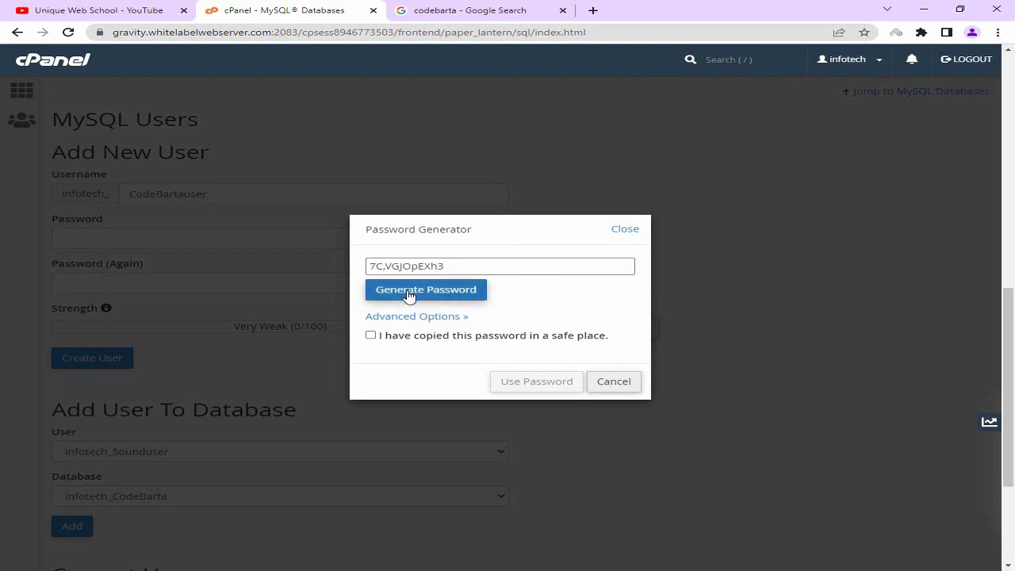
{"action": "left_click", "coordinate": [425, 293]}
{"action": "left_click", "coordinate": [425, 294]}
{"action": "left_click", "coordinate": [425, 293]}
{"action": "left_click", "coordinate": [425, 293]}
{"action": "left_click", "coordinate": [433, 294]}
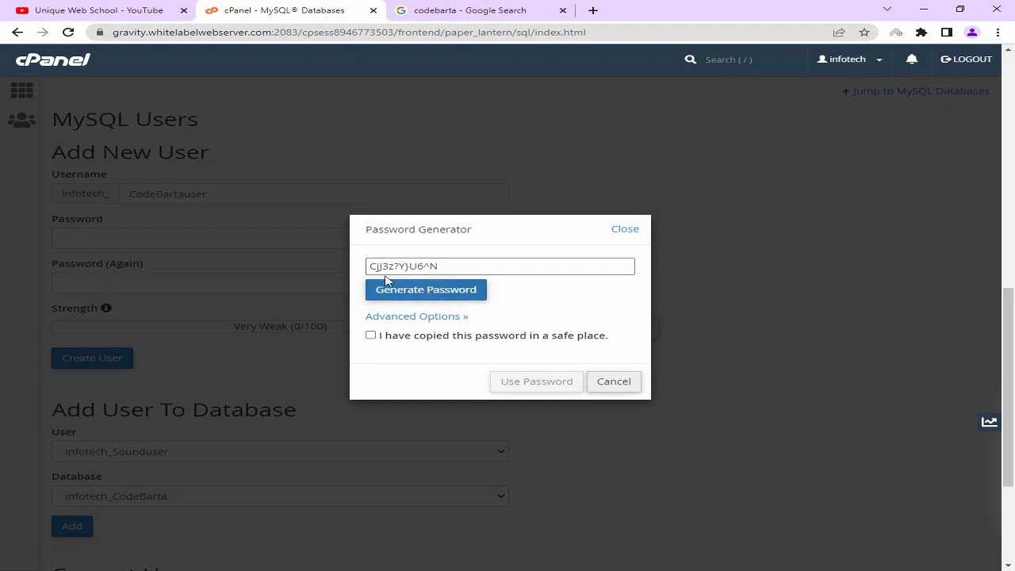
{"action": "left_click_drag", "start_coordinate": [457, 267], "coordinate": [361, 271]}
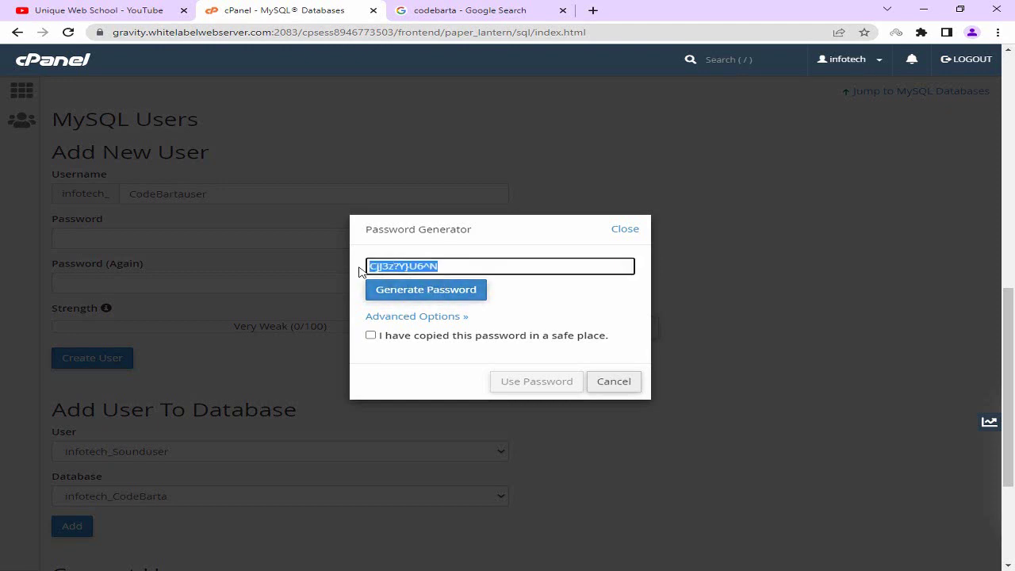
{"action": "right_click", "coordinate": [426, 267]}
{"action": "left_click", "coordinate": [487, 311]}
Paste the generated password twice into Notepad's database.txt and save the file.
{"action": "key", "text": "alt+Tab"}
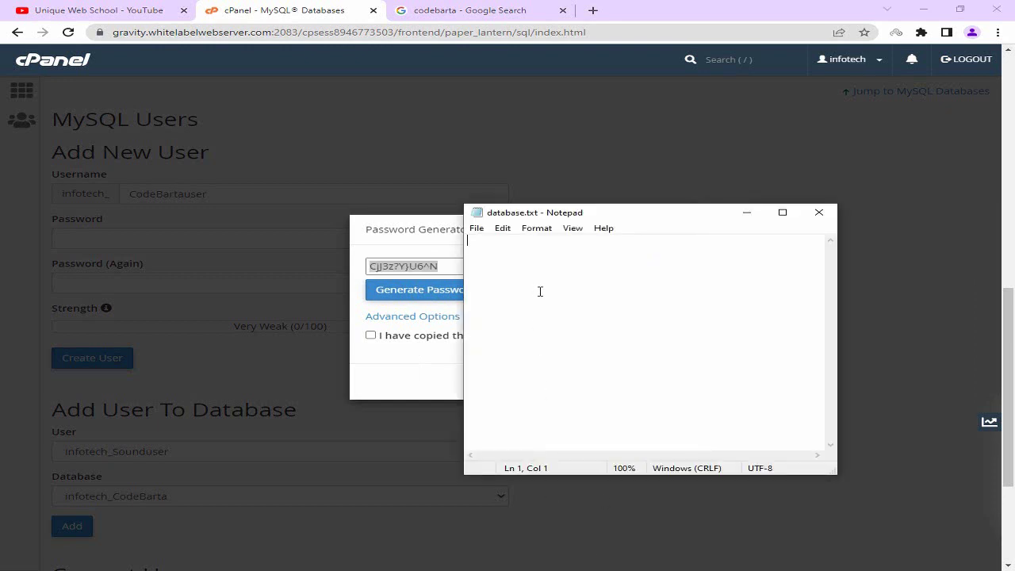
{"action": "key", "text": "ctrl+v"}
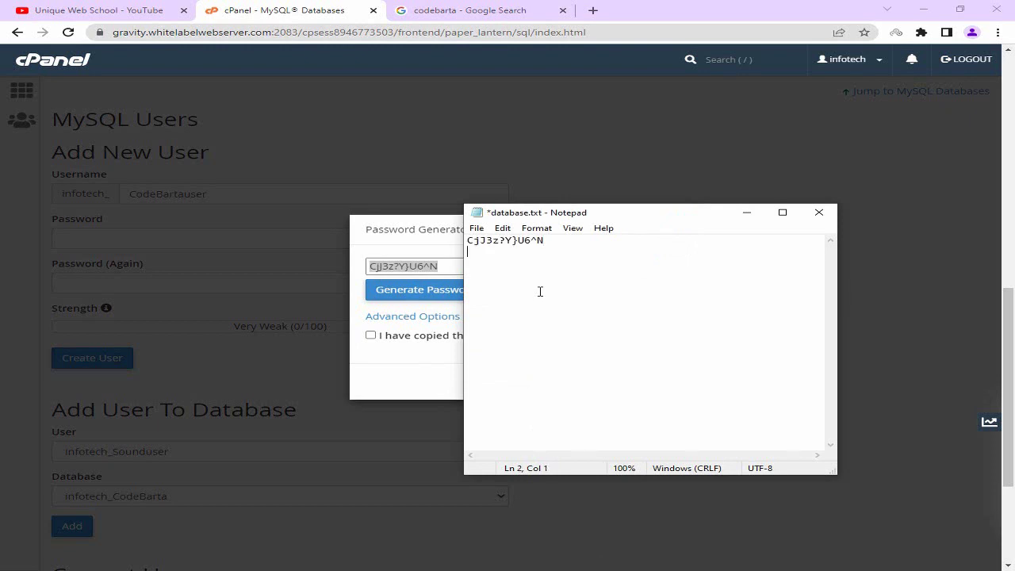
{"action": "key", "text": "ctrl+v"}
{"action": "key", "text": "Return"}
{"action": "left_click", "coordinate": [477, 227]}
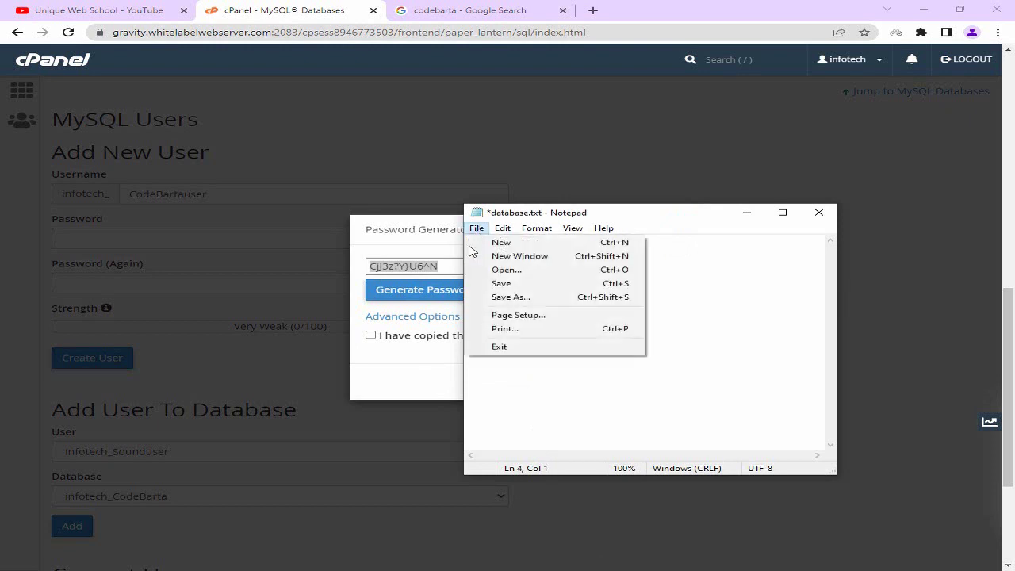
{"action": "left_click", "coordinate": [498, 283]}
{"action": "left_click", "coordinate": [474, 227]}
{"action": "left_click", "coordinate": [503, 281]}
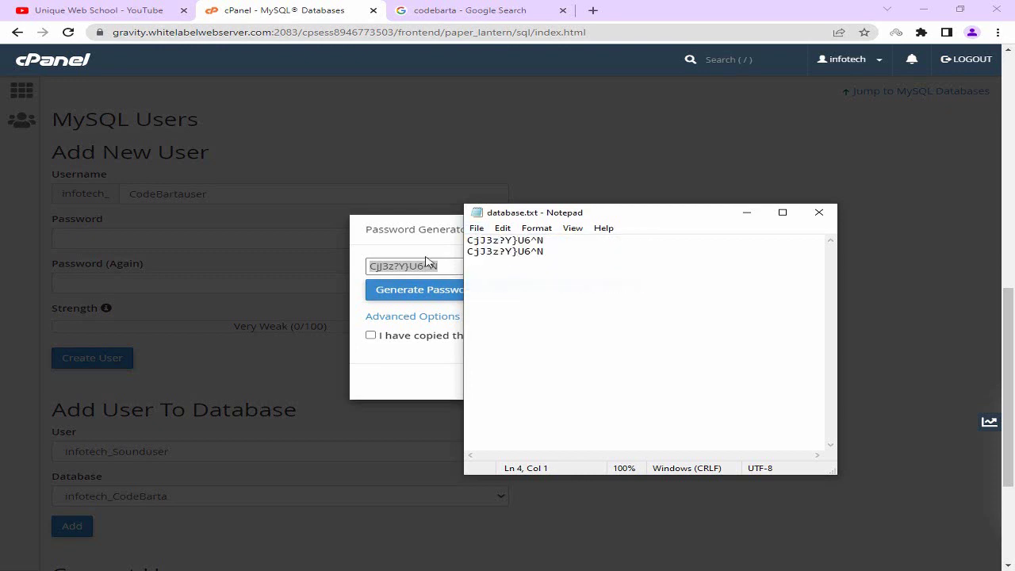
{"action": "left_click", "coordinate": [429, 248]}
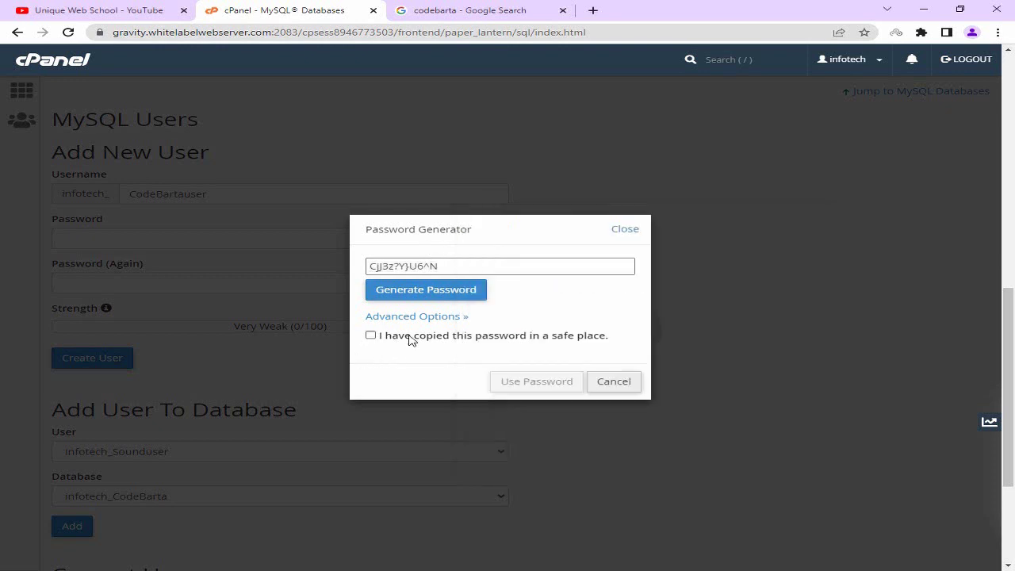
Apply the generated password, create user CodeBartauser, decline Chrome's save prompt, and go back.
{"action": "left_click", "coordinate": [426, 340]}
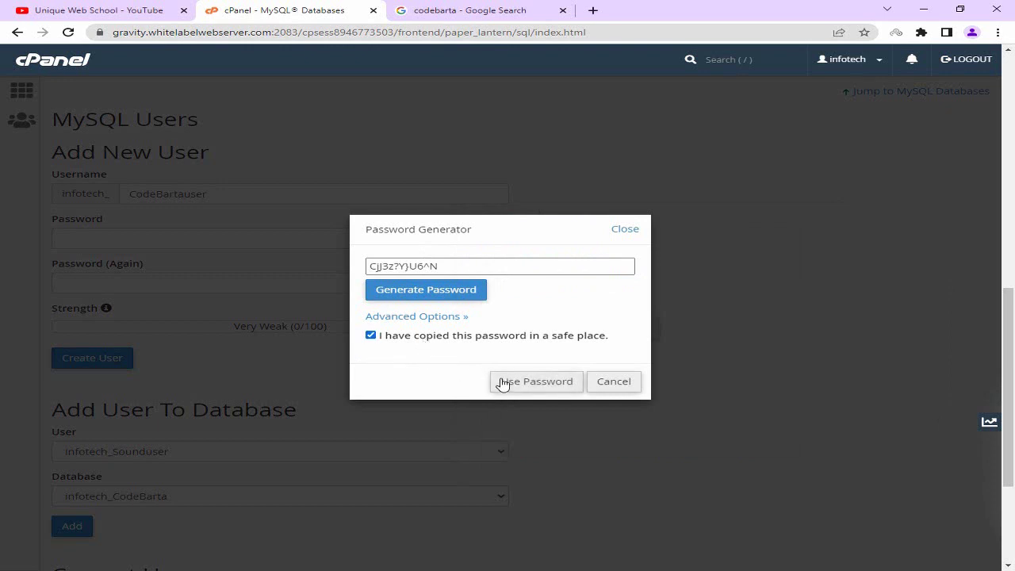
{"action": "left_click", "coordinate": [532, 383]}
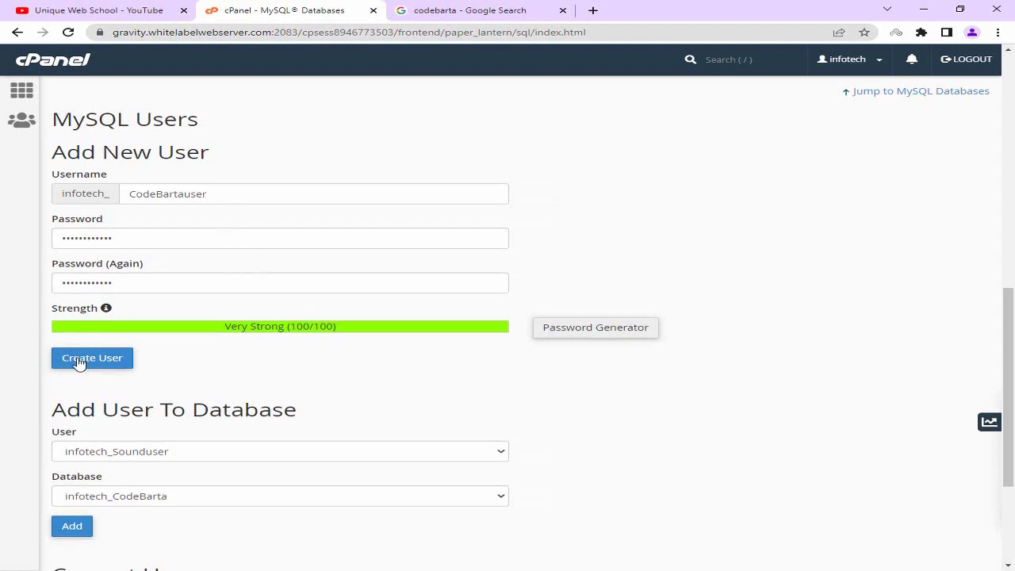
{"action": "left_click", "coordinate": [133, 366]}
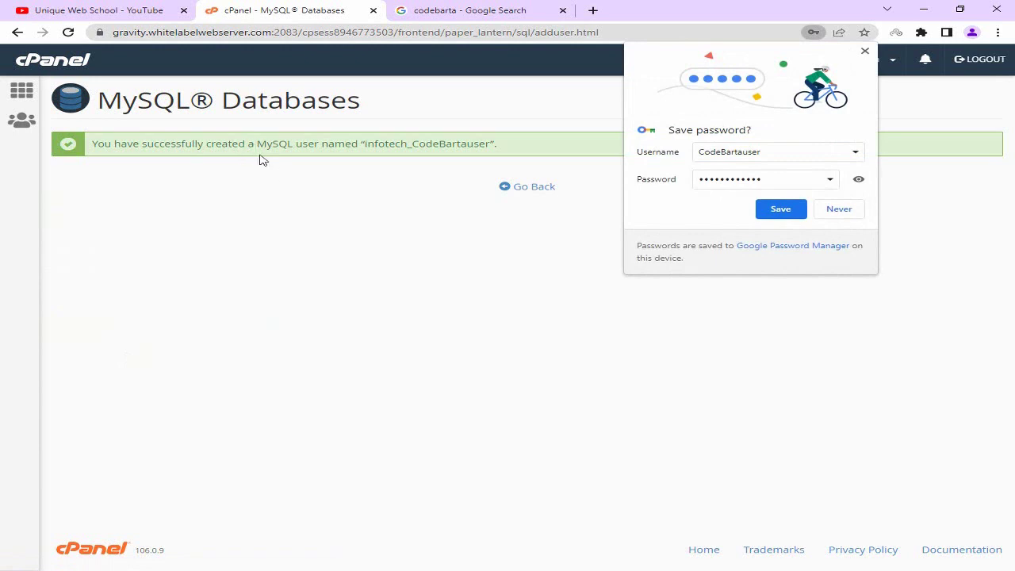
{"action": "left_click", "coordinate": [839, 208]}
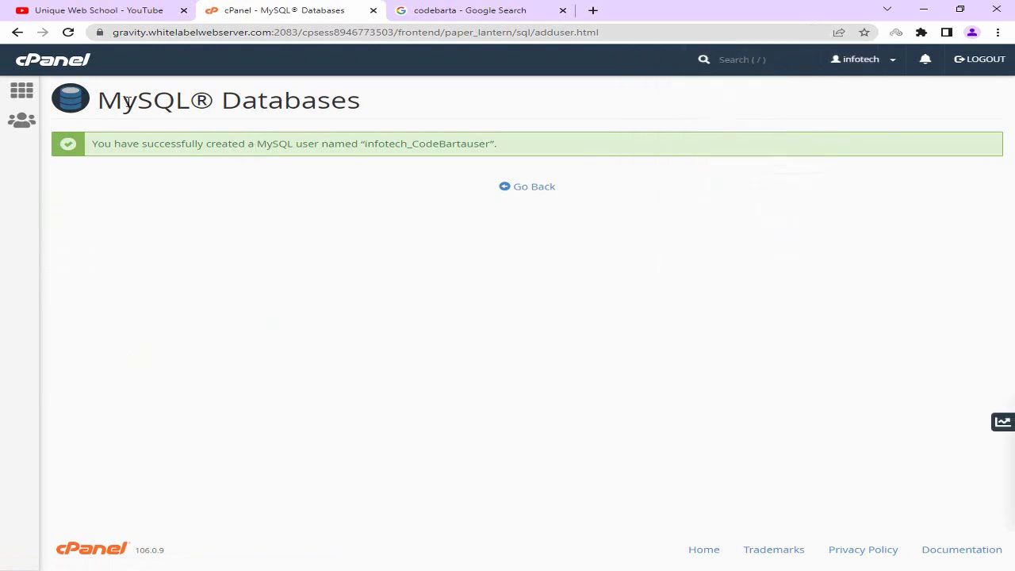
{"action": "left_click_drag", "start_coordinate": [103, 100], "coordinate": [398, 115]}
{"action": "left_click", "coordinate": [430, 120]}
{"action": "left_click", "coordinate": [531, 188]}
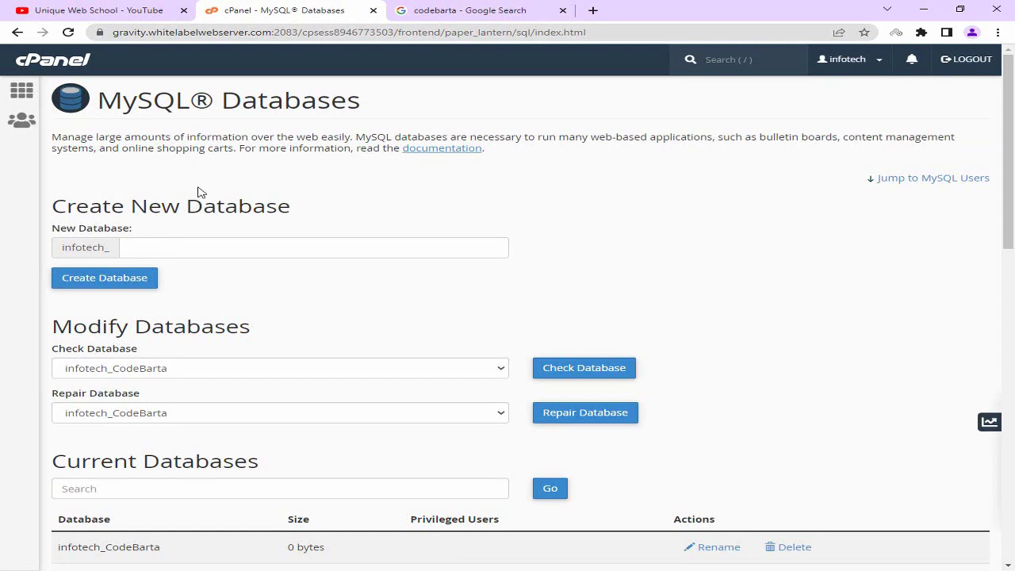
Under Add User To Database, select infotech_CodeBartauser and infotech_CodeBarta, then add the user.
{"action": "scroll", "coordinate": [199, 194], "scroll_direction": "down", "scroll_amount": 10}
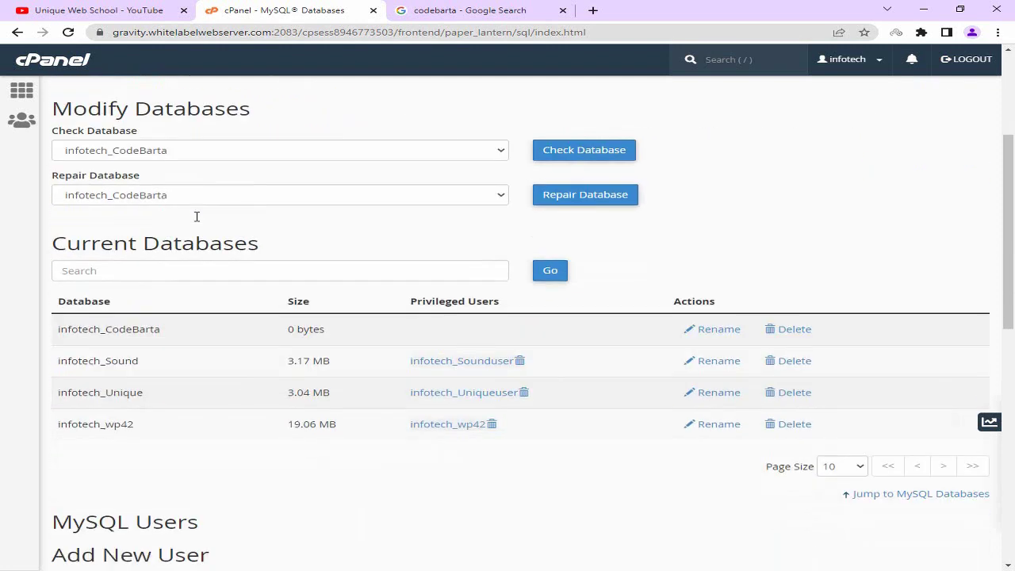
{"action": "scroll", "coordinate": [204, 254], "scroll_direction": "down", "scroll_amount": 2}
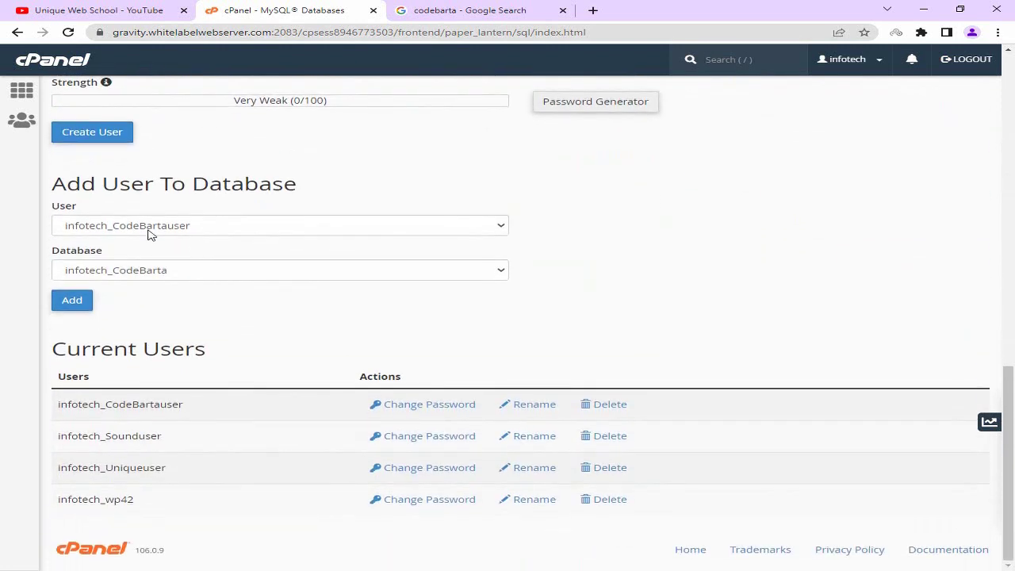
{"action": "left_click_drag", "start_coordinate": [57, 183], "coordinate": [290, 183]}
{"action": "left_click", "coordinate": [200, 229]}
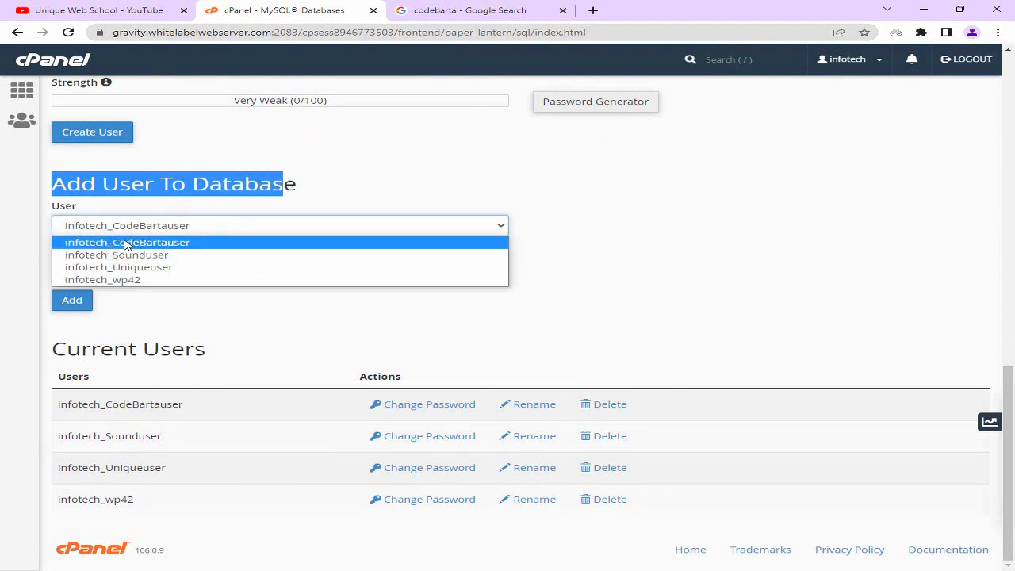
{"action": "left_click", "coordinate": [164, 244]}
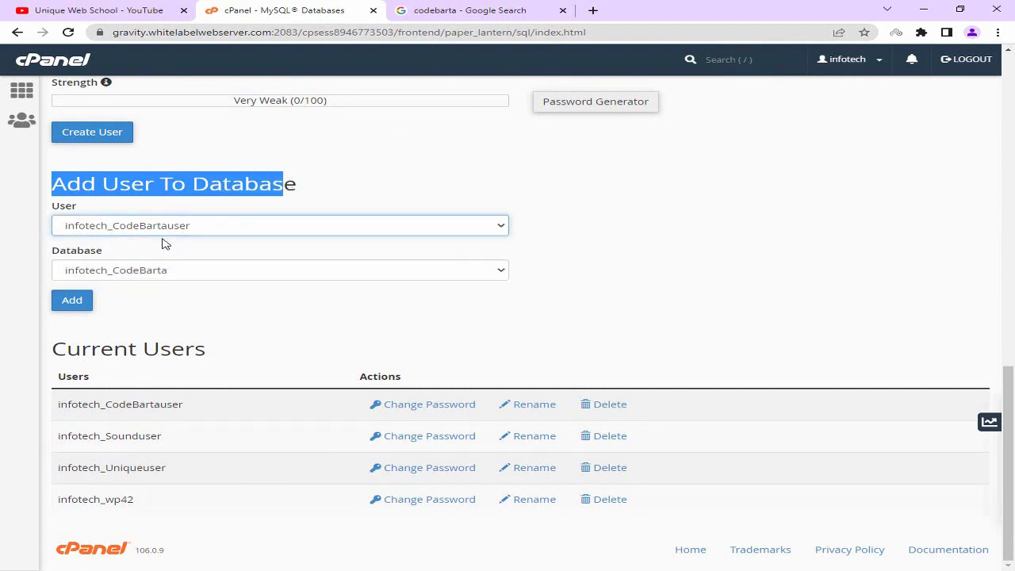
{"action": "double_click", "coordinate": [57, 252]}
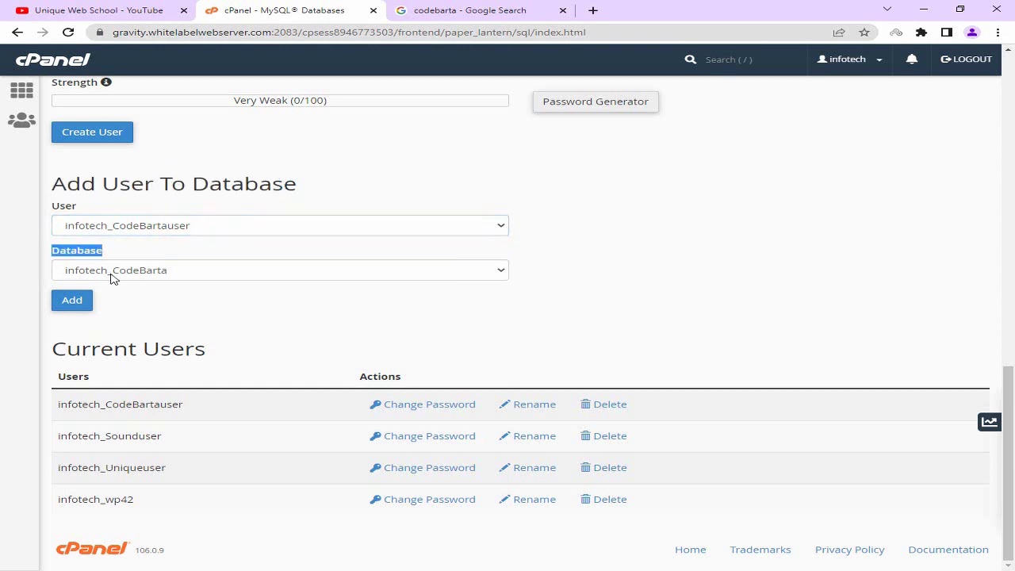
{"action": "left_click", "coordinate": [114, 277]}
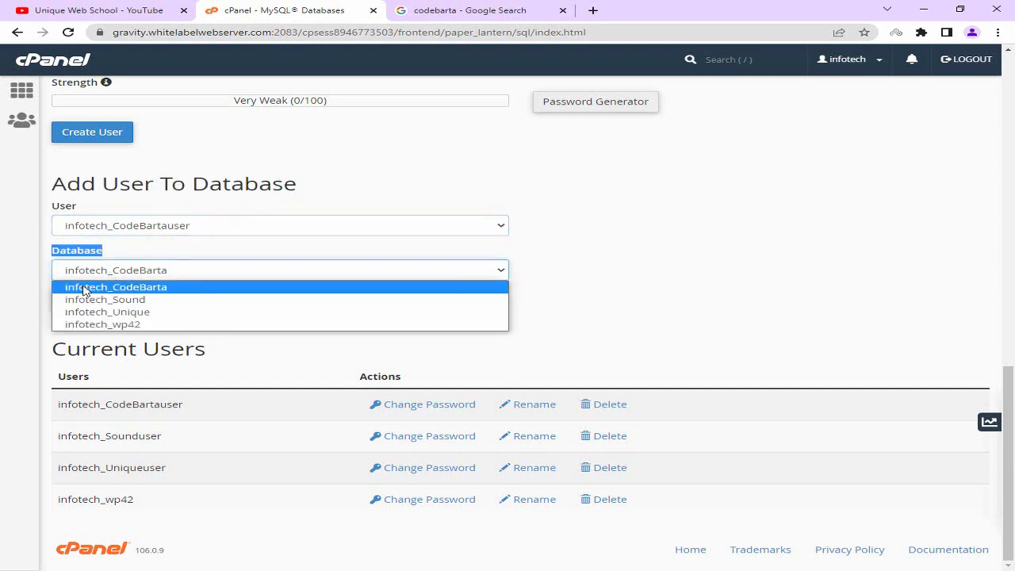
{"action": "left_click", "coordinate": [179, 292]}
{"action": "left_click", "coordinate": [266, 308]}
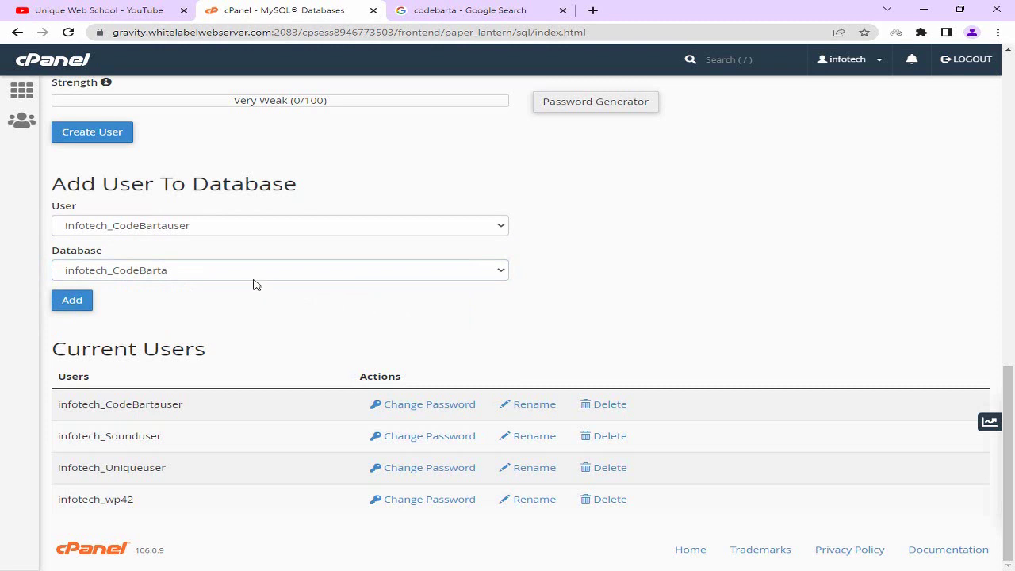
{"action": "left_click", "coordinate": [86, 303]}
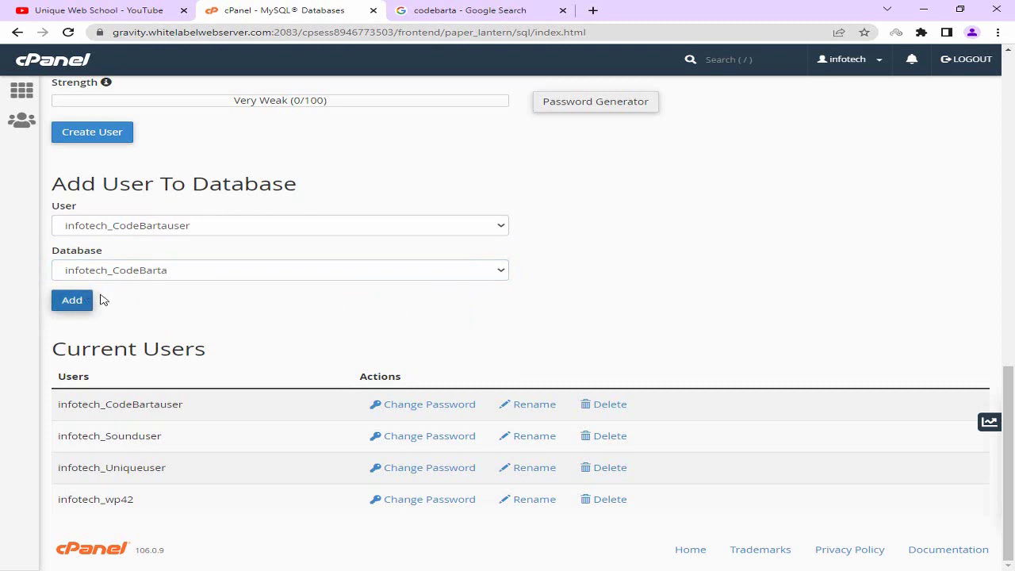
{"action": "left_click", "coordinate": [88, 305]}
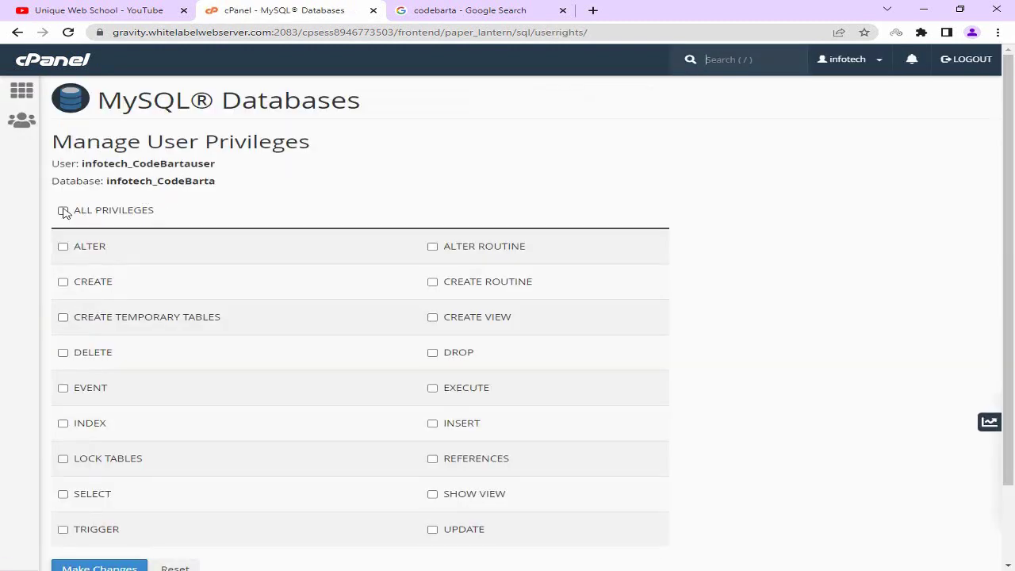
Grant ALL PRIVILEGES on infotech_CodeBarta to infotech_CodeBartauser, save, and select the user and database names.
{"action": "left_click", "coordinate": [62, 210]}
{"action": "scroll", "coordinate": [171, 184], "scroll_direction": "down", "scroll_amount": 2}
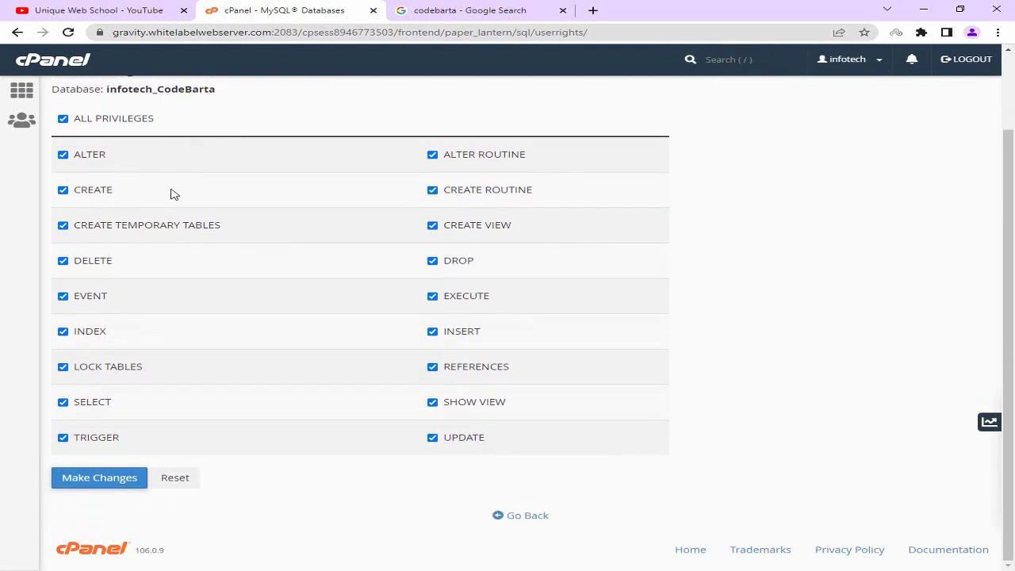
{"action": "left_click", "coordinate": [107, 484]}
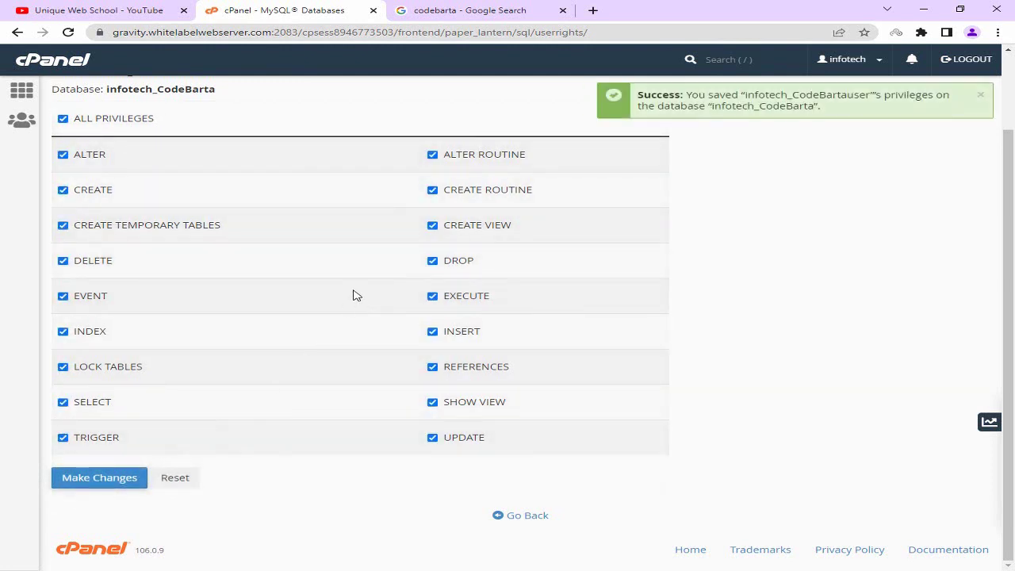
{"action": "scroll", "coordinate": [291, 249], "scroll_direction": "up", "scroll_amount": 2}
{"action": "left_click_drag", "start_coordinate": [55, 162], "coordinate": [229, 183]}
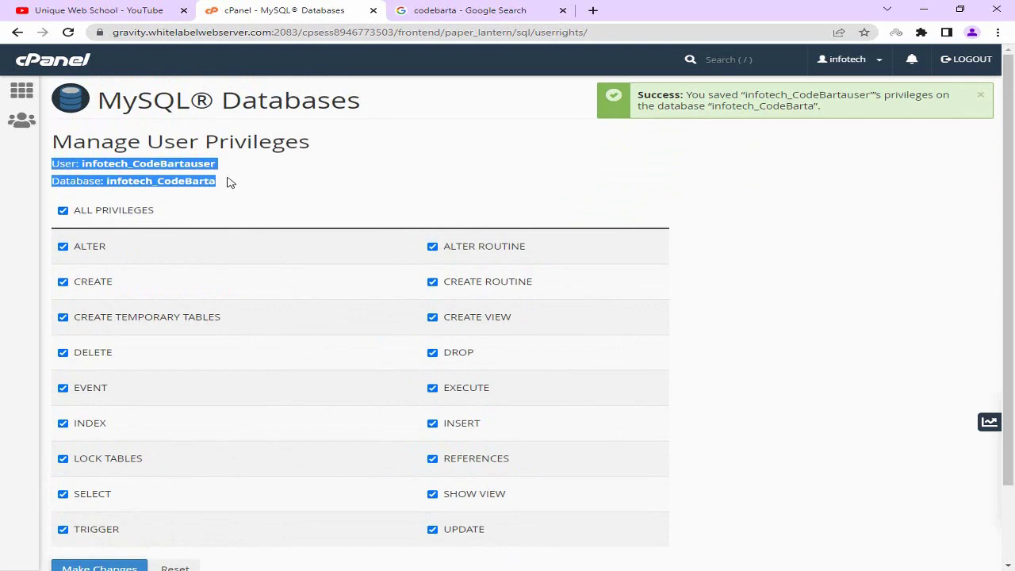
Copy the user and database names and paste them as new lines in database.txt.
{"action": "right_click", "coordinate": [185, 168]}
{"action": "left_click", "coordinate": [221, 175]}
{"action": "key", "text": "alt+Tab"}
{"action": "key", "text": "ctrl+v"}
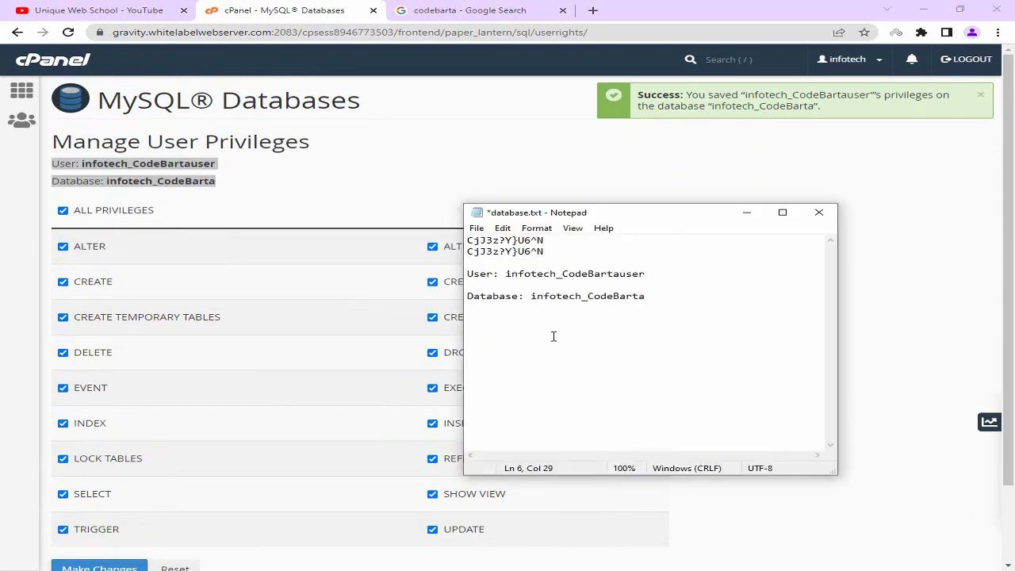
{"action": "key", "text": "Return"}
Save the updated database.txt notes in Notepad.
{"action": "left_click", "coordinate": [477, 228]}
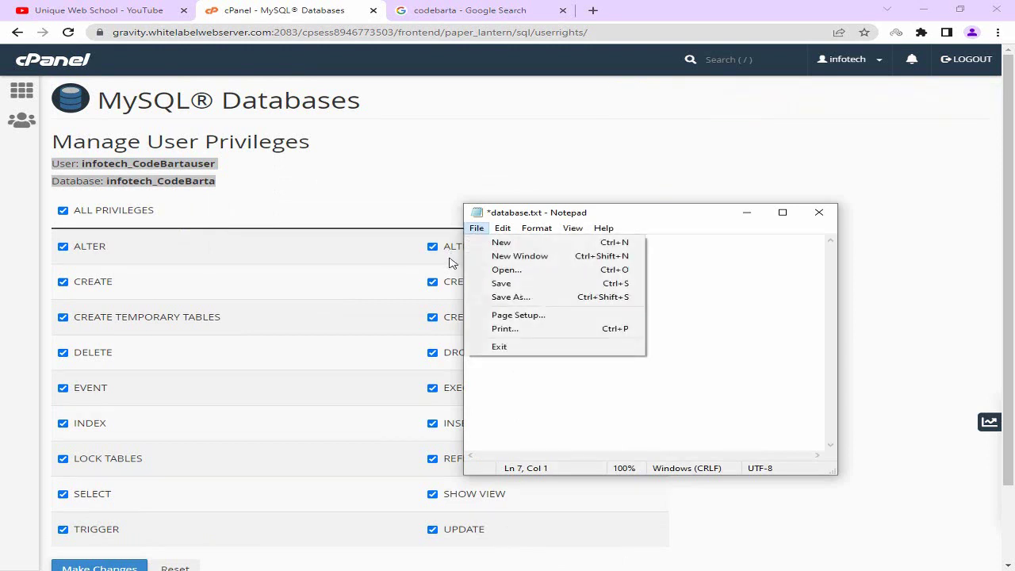
{"action": "left_click", "coordinate": [510, 274]}
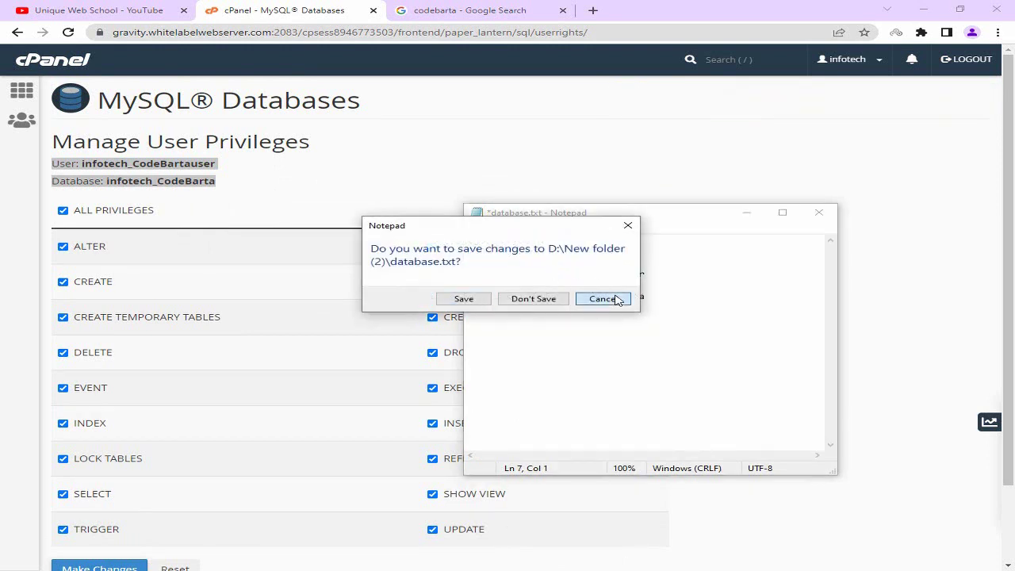
{"action": "left_click", "coordinate": [616, 299]}
{"action": "left_click", "coordinate": [477, 227]}
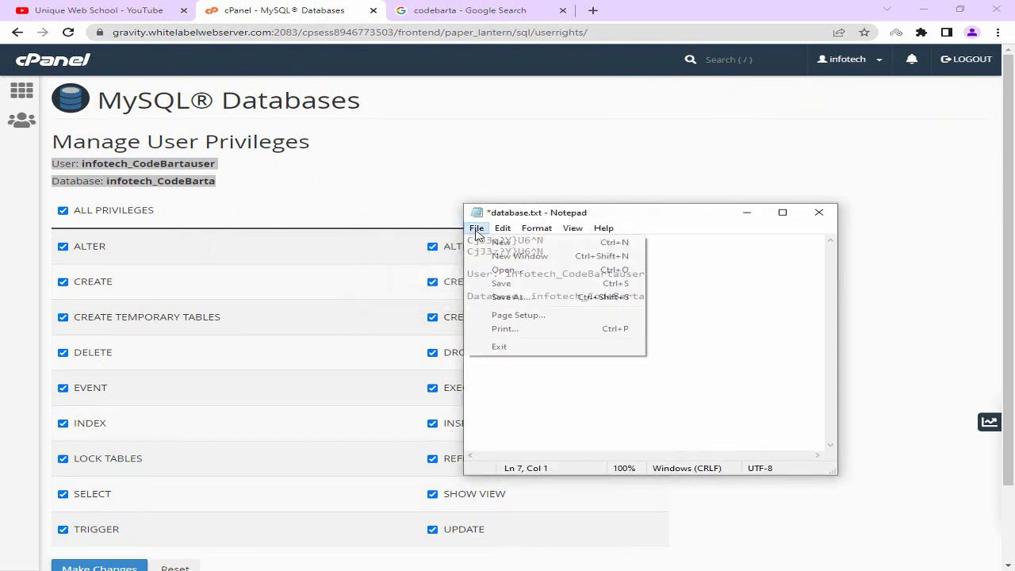
{"action": "left_click", "coordinate": [519, 283]}
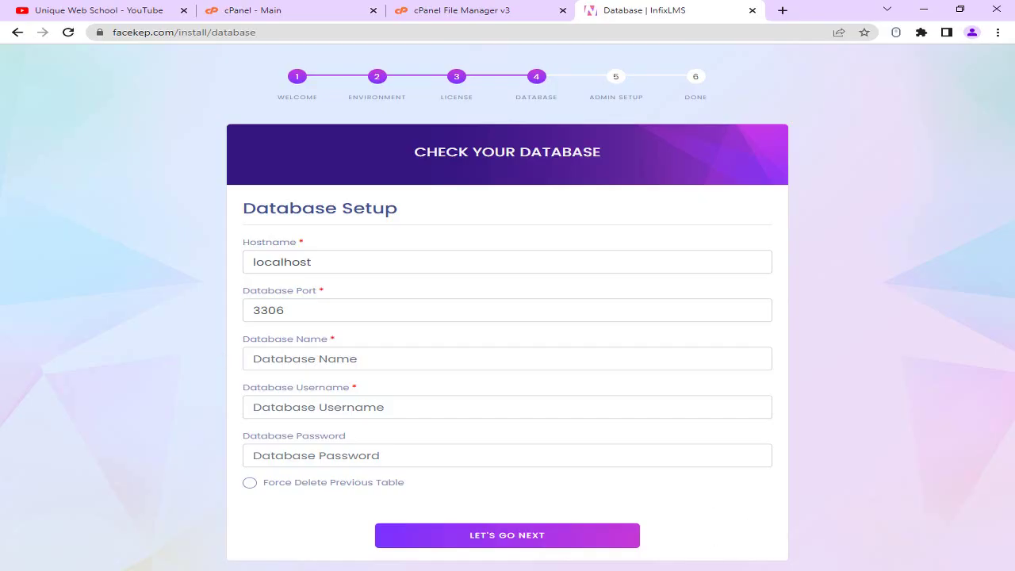
Copy infotech_CodeBarta from the notes into the Database Name field.
{"action": "key", "text": "alt+Tab"}
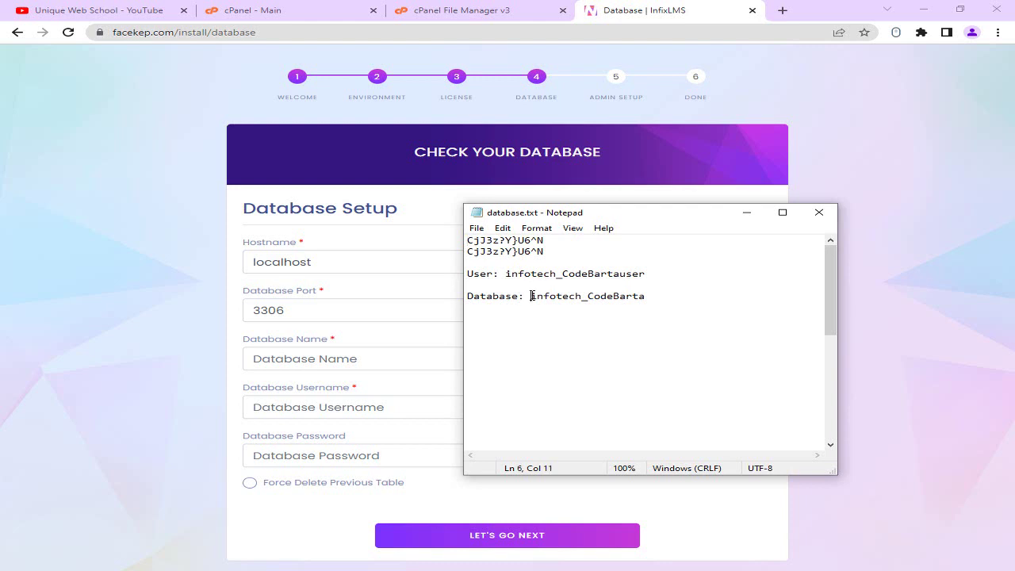
{"action": "left_click_drag", "start_coordinate": [531, 296], "coordinate": [650, 297]}
{"action": "right_click", "coordinate": [625, 297]}
{"action": "left_click", "coordinate": [634, 340]}
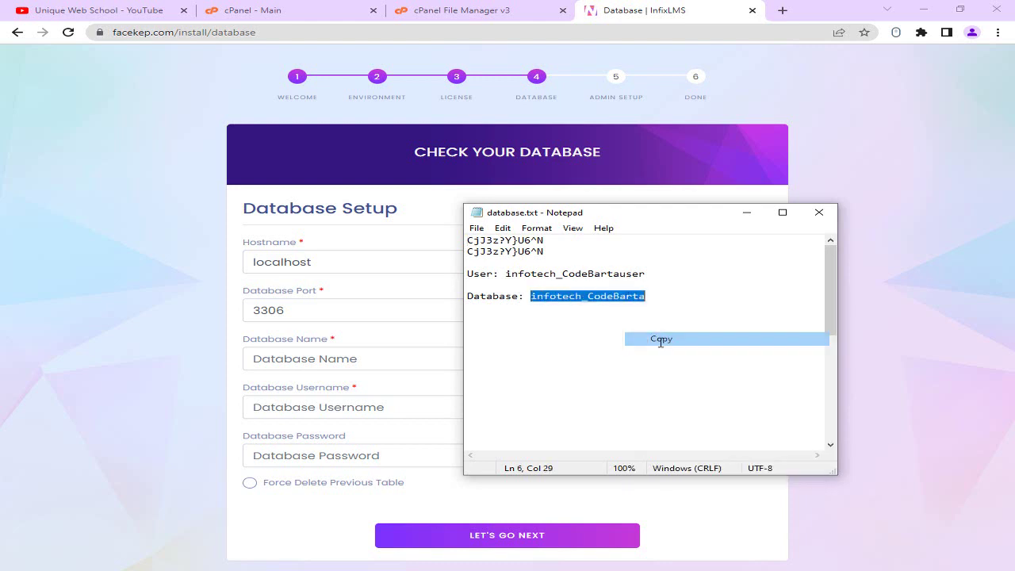
{"action": "left_click", "coordinate": [367, 354]}
{"action": "key", "text": "ctrl+v"}
Copy infotech_CodeBartauser from the notes into the Database Username field.
{"action": "key", "text": "alt+Tab"}
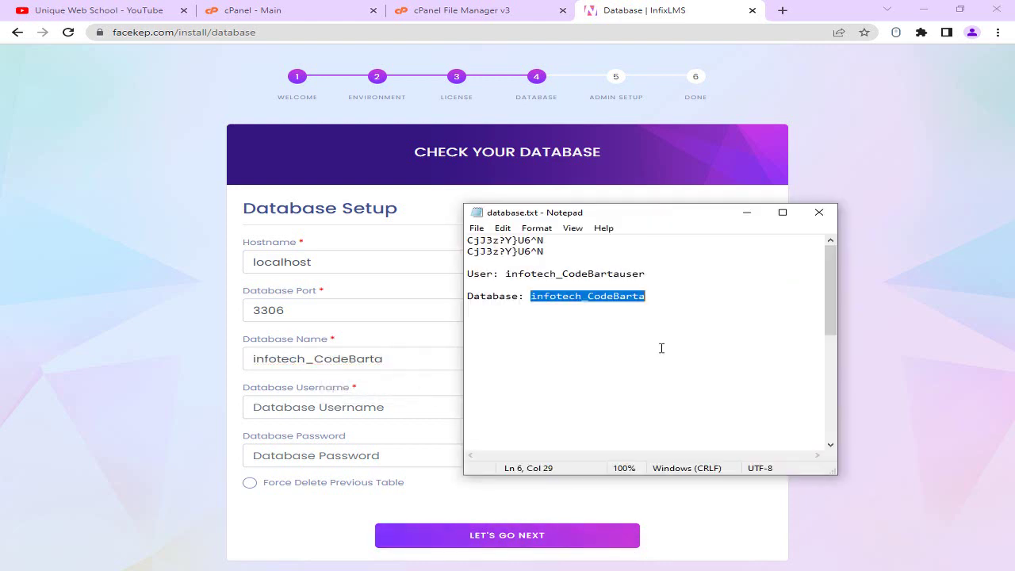
{"action": "left_click_drag", "start_coordinate": [506, 273], "coordinate": [658, 273]}
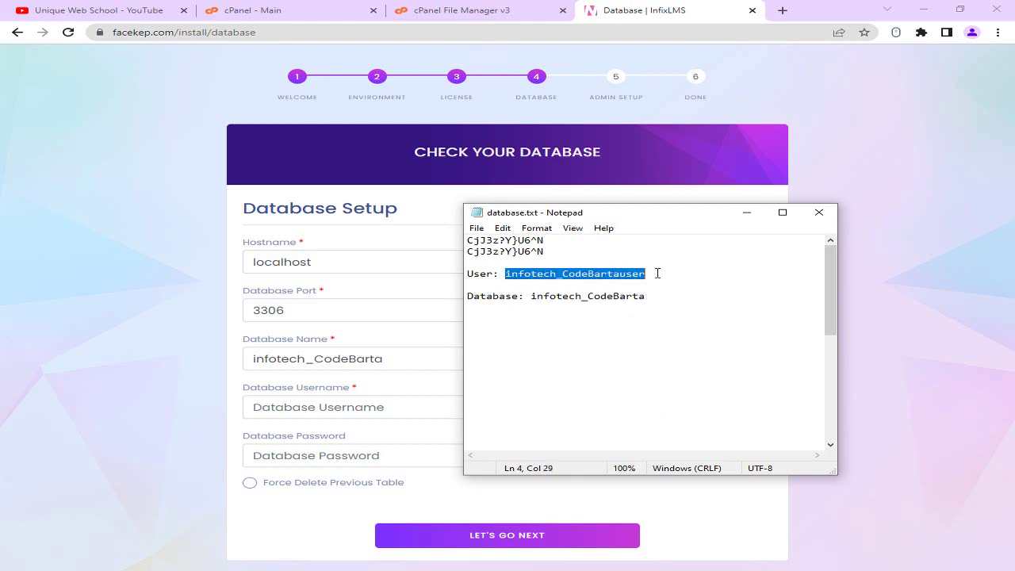
{"action": "right_click", "coordinate": [617, 273]}
{"action": "left_click", "coordinate": [634, 313]}
{"action": "left_click", "coordinate": [376, 397]}
{"action": "key", "text": "ctrl+v"}
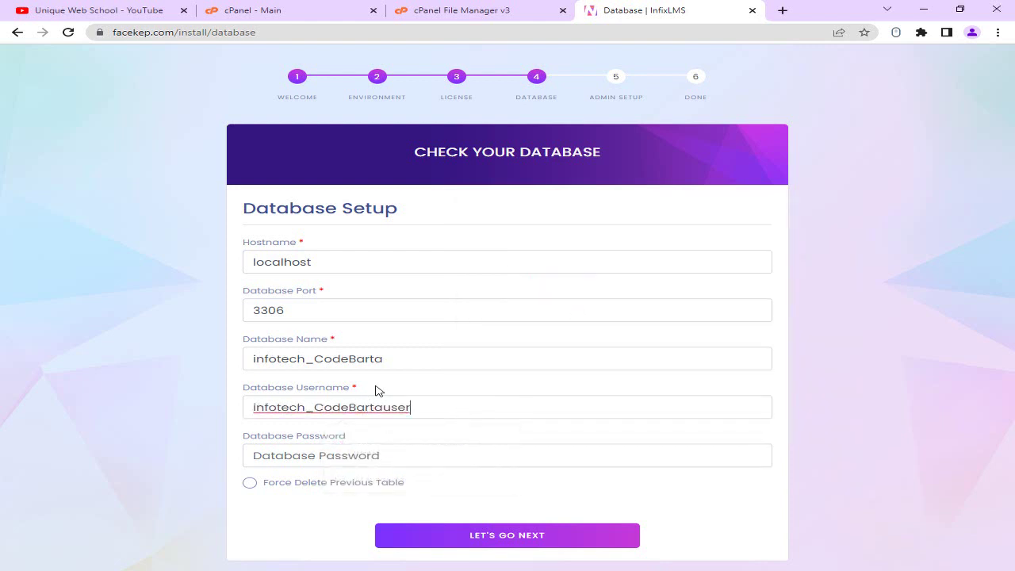
Paste the saved database password into Database Password and submit the database settings.
{"action": "key", "text": "alt+Tab"}
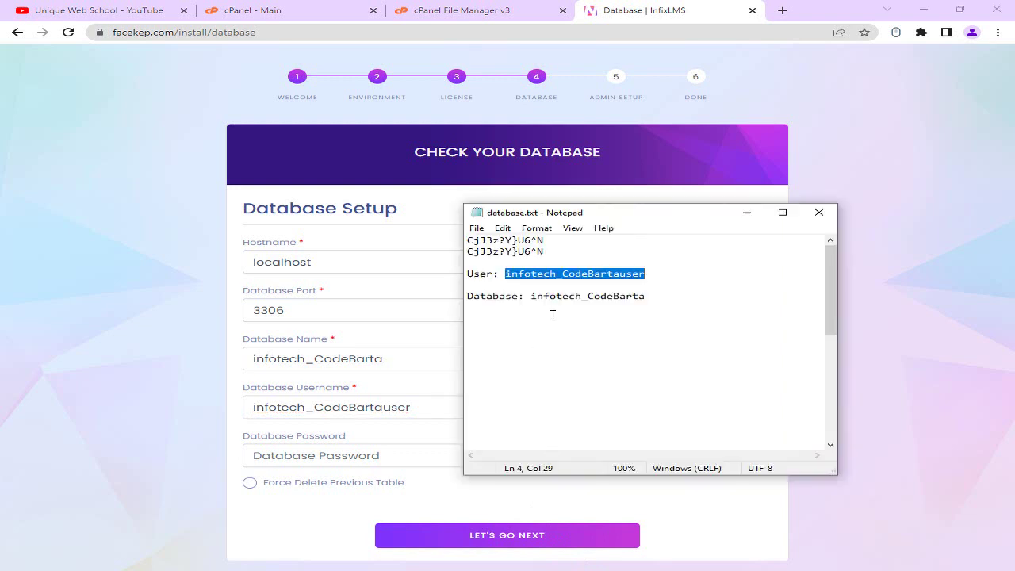
{"action": "left_click_drag", "start_coordinate": [556, 252], "coordinate": [466, 251]}
{"action": "right_click", "coordinate": [477, 247]}
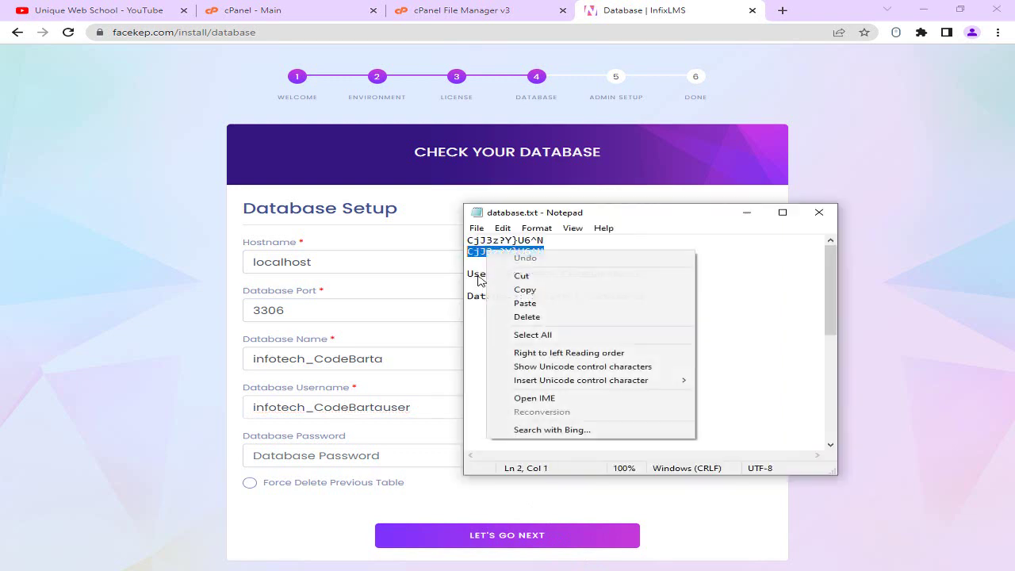
{"action": "left_click", "coordinate": [517, 288]}
{"action": "left_click", "coordinate": [382, 450]}
{"action": "key", "text": "ctrl+v"}
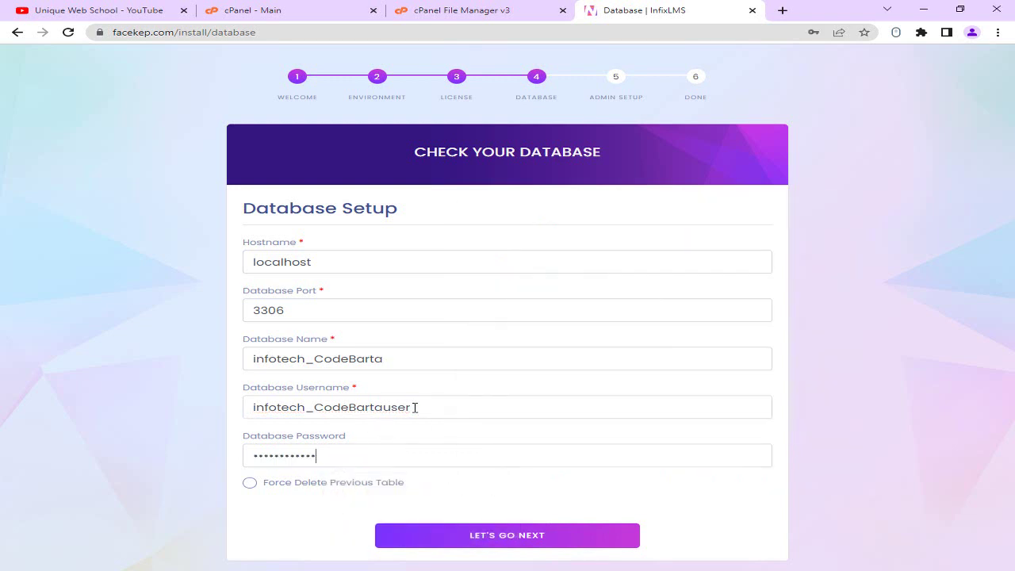
{"action": "left_click", "coordinate": [480, 542]}
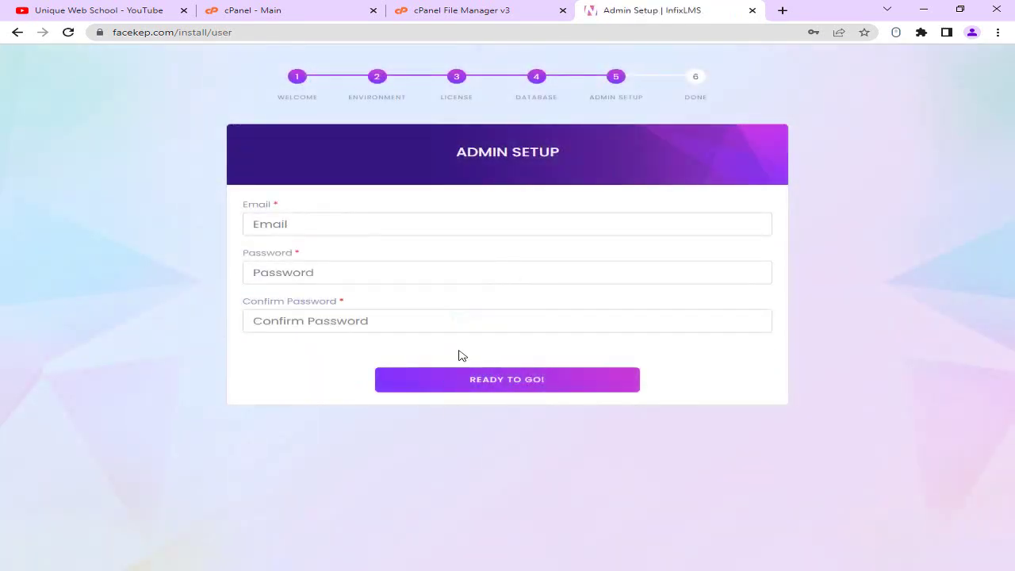
Enter the admin's e-mail address in the Email field.
{"action": "left_click", "coordinate": [271, 219]}
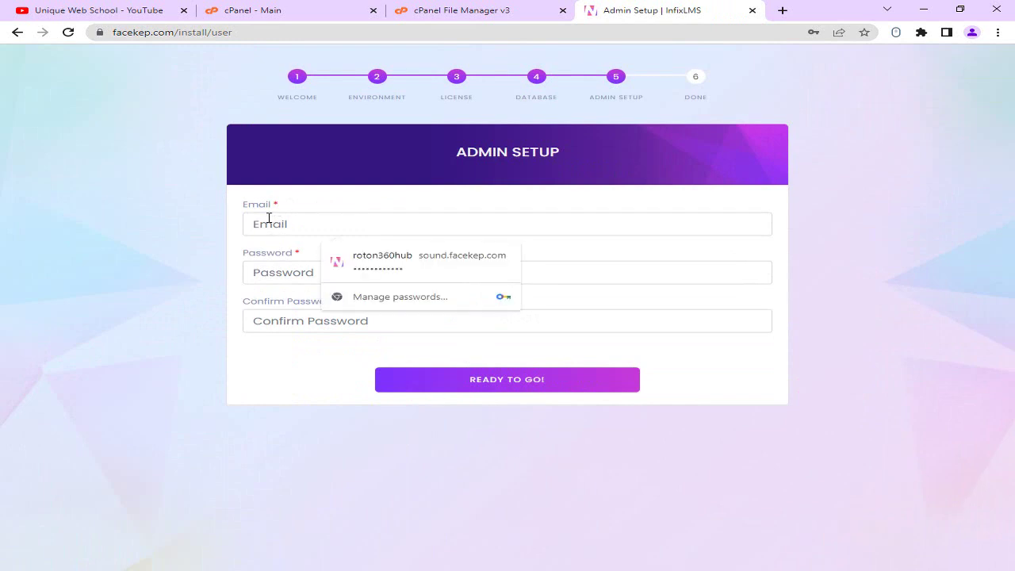
{"action": "left_click_drag", "start_coordinate": [468, 151], "coordinate": [560, 154]}
{"action": "left_click", "coordinate": [286, 222]}
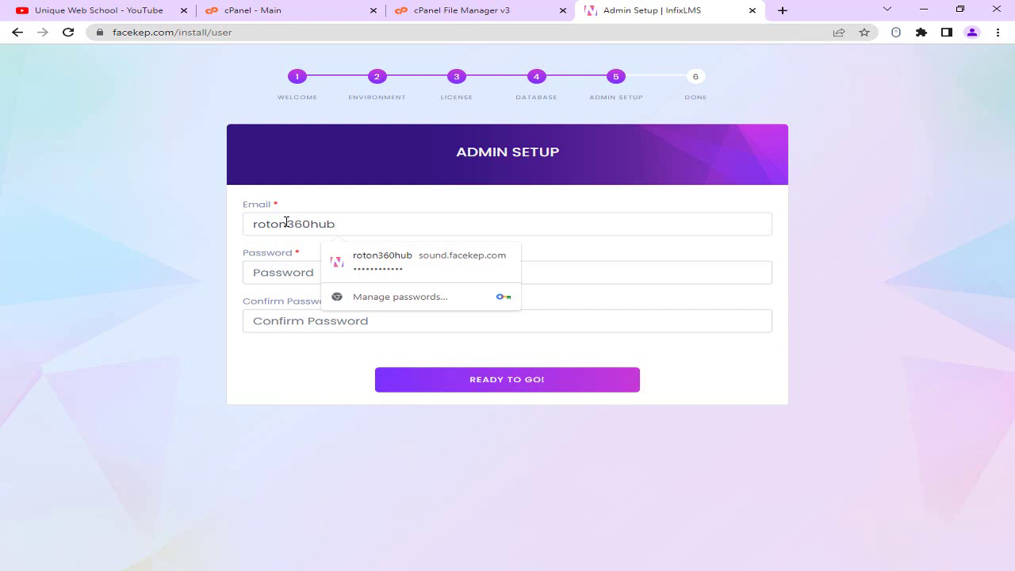
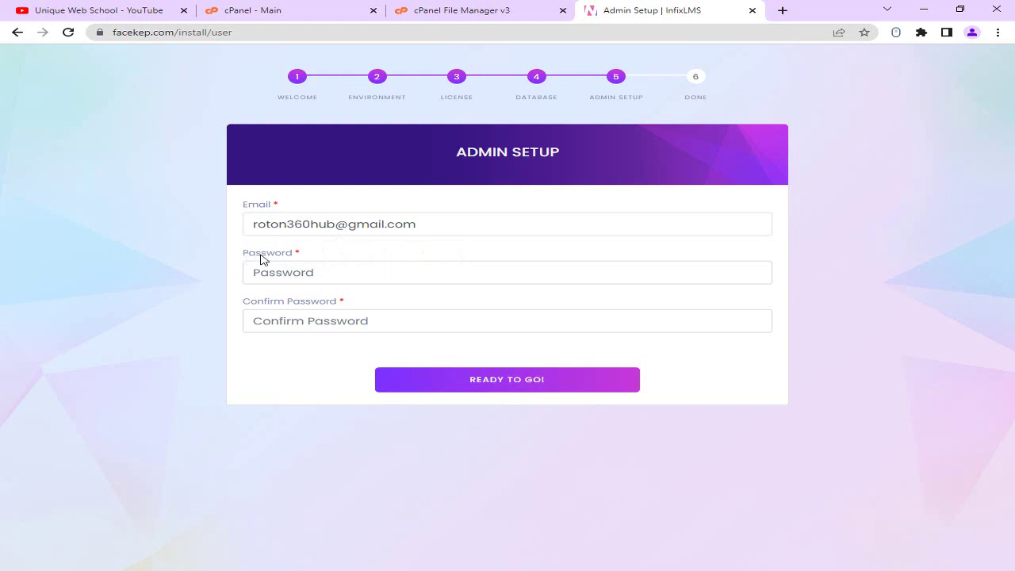
Paste the saved password into Password and Confirm Password, then start the installation.
{"action": "left_click", "coordinate": [317, 271]}
{"action": "key", "text": "alt+Tab"}
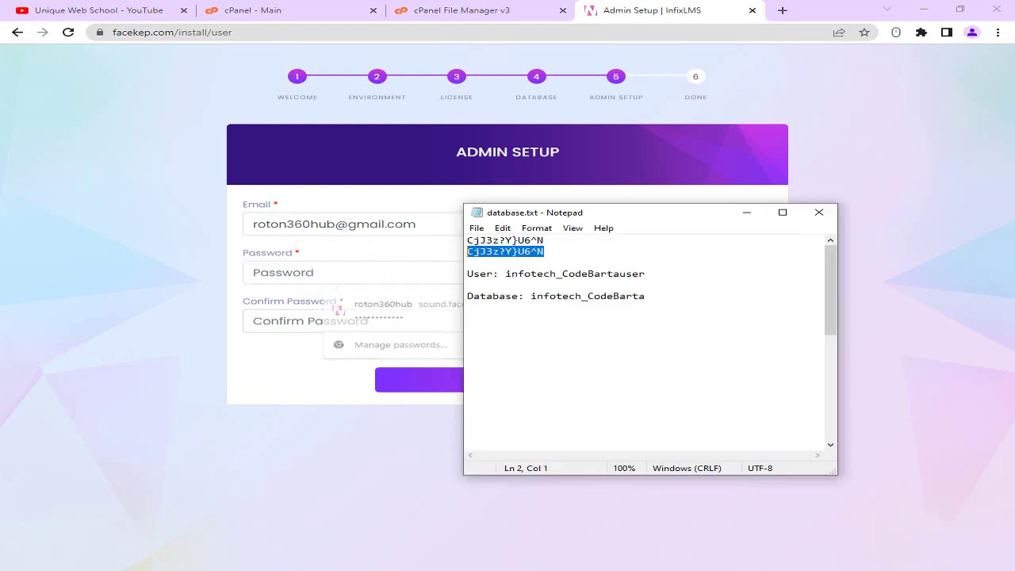
{"action": "right_click", "coordinate": [558, 253]}
{"action": "left_click", "coordinate": [588, 289]}
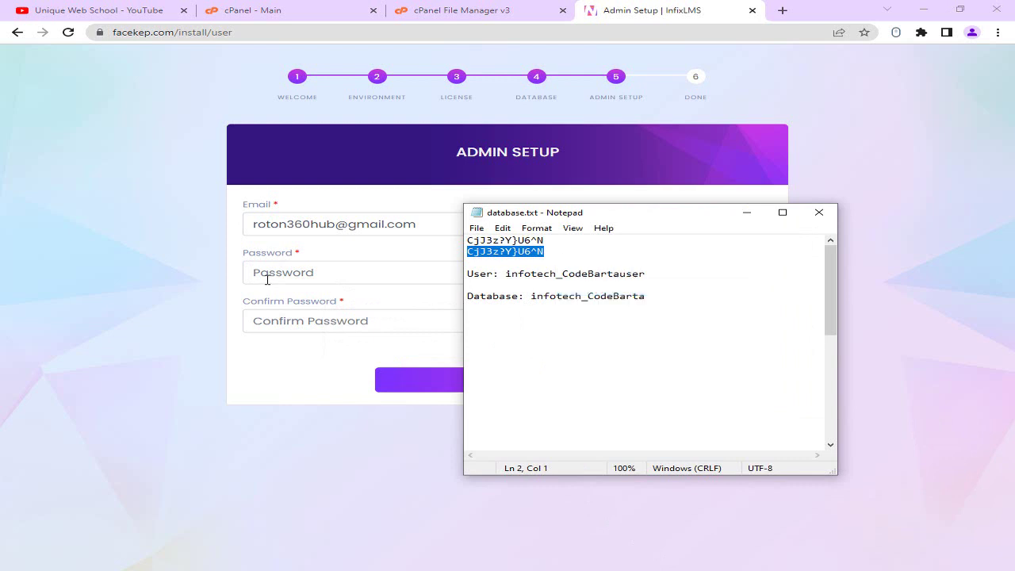
{"action": "left_click", "coordinate": [267, 273]}
{"action": "key", "text": "ctrl+v"}
{"action": "left_click", "coordinate": [272, 320]}
{"action": "key", "text": "ctrl+v"}
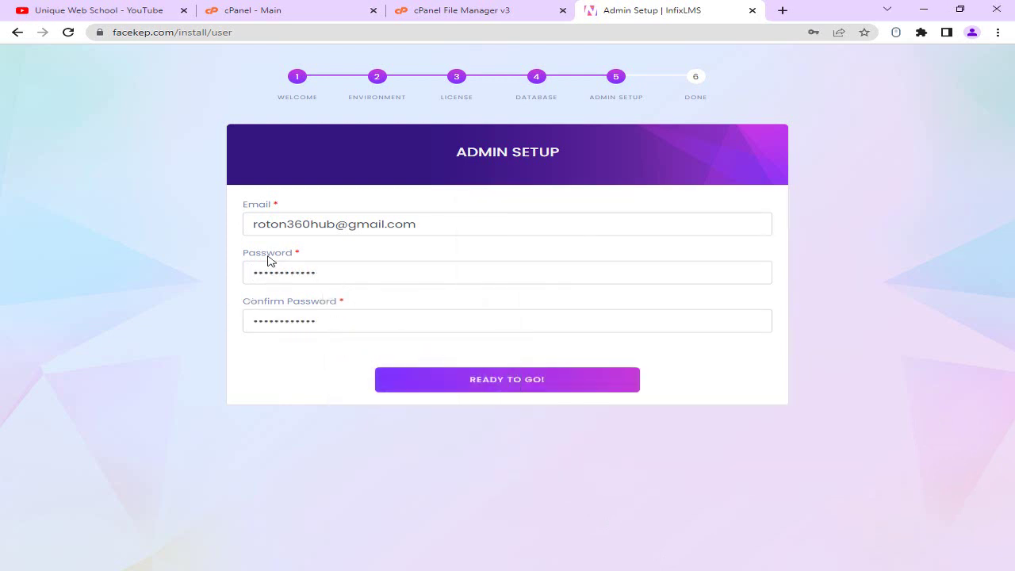
{"action": "left_click", "coordinate": [523, 391]}
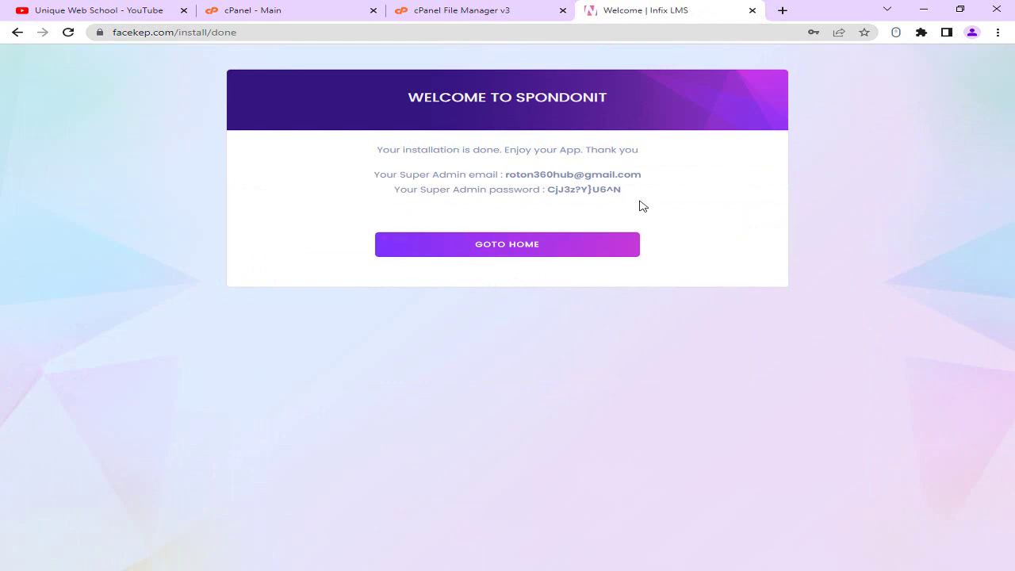
Copy the super admin e-mail shown on the completion page, then open the facekep.com homepage.
{"action": "left_click_drag", "start_coordinate": [506, 176], "coordinate": [615, 175]}
{"action": "left_click", "coordinate": [522, 177]}
{"action": "left_click_drag", "start_coordinate": [506, 176], "coordinate": [642, 175]}
{"action": "right_click", "coordinate": [622, 175]}
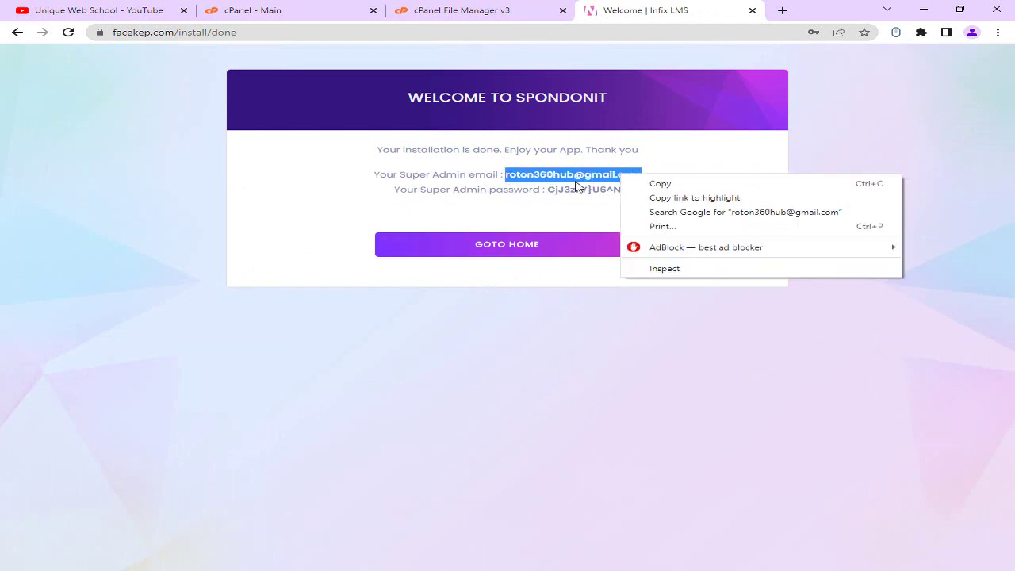
{"action": "left_click", "coordinate": [659, 182]}
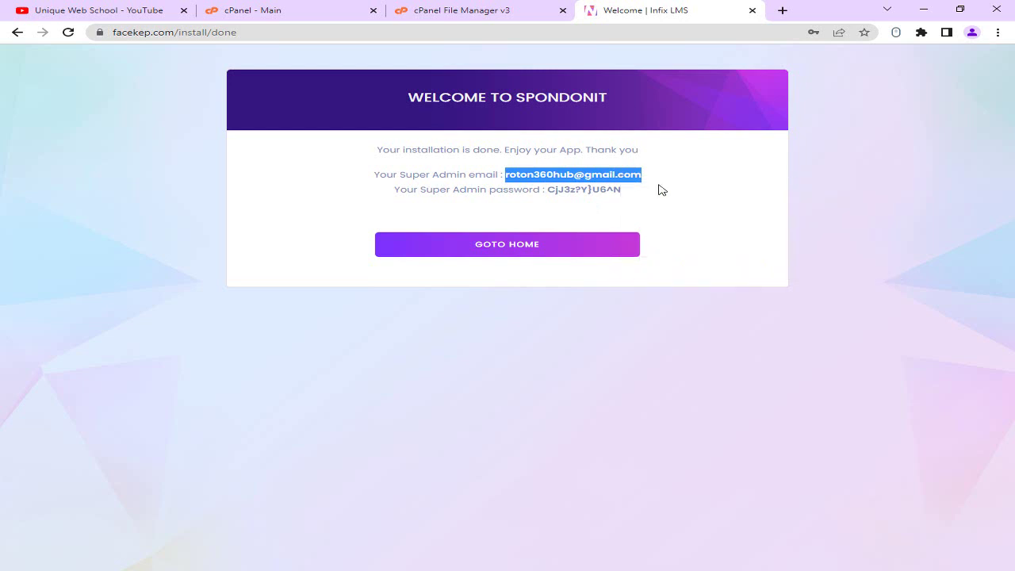
{"action": "left_click", "coordinate": [540, 251]}
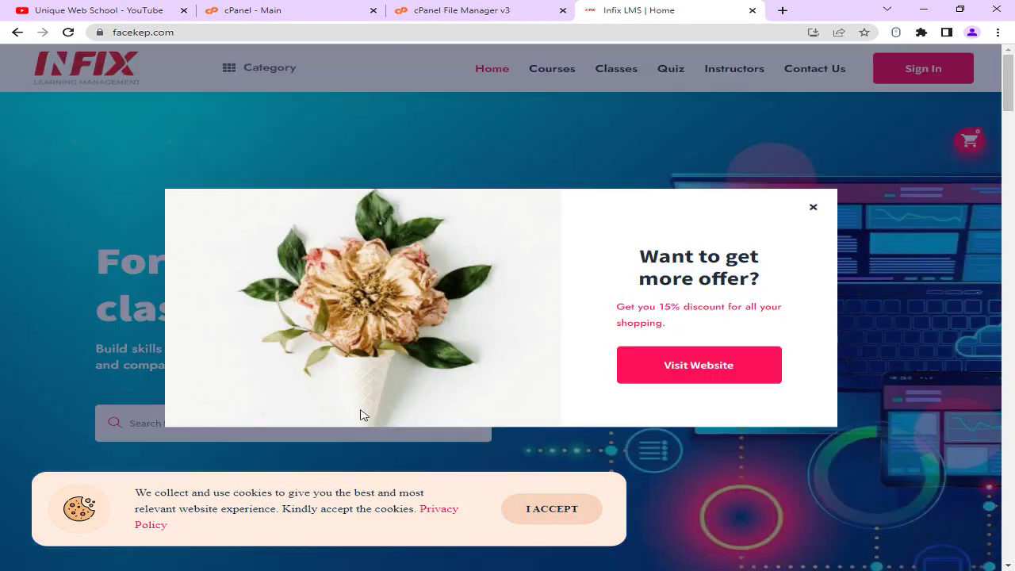
Close the discount popup, accept the cookie notice, scroll through the homepage and return to top.
{"action": "left_click", "coordinate": [811, 211]}
{"action": "left_click", "coordinate": [583, 520]}
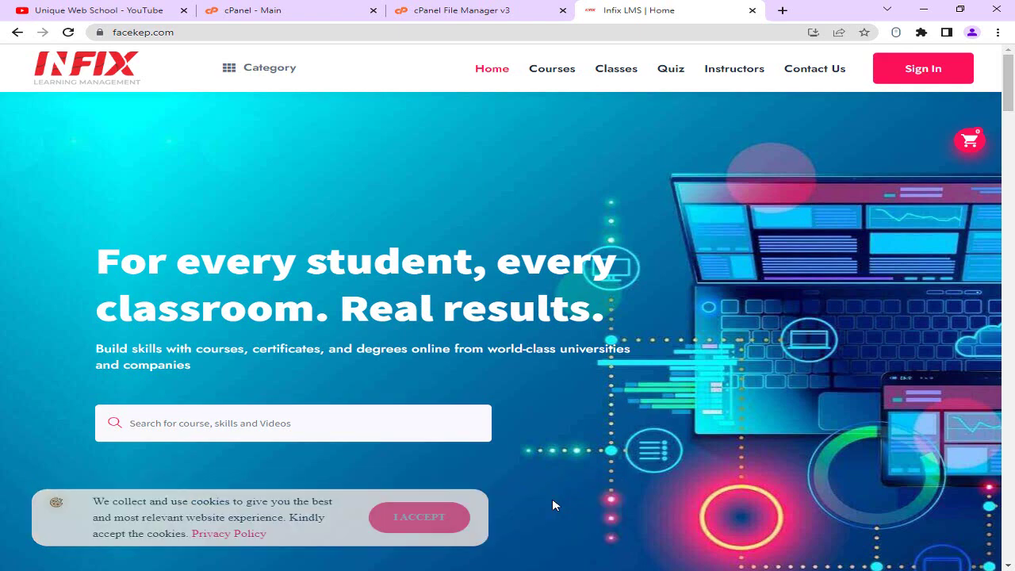
{"action": "scroll", "coordinate": [474, 307], "scroll_direction": "down", "scroll_amount": 10}
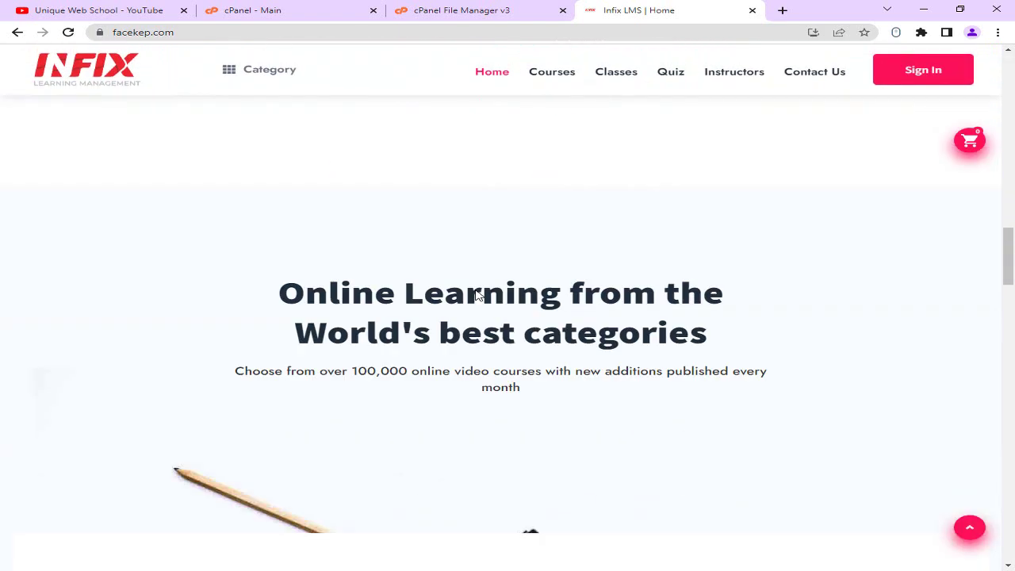
{"action": "scroll", "coordinate": [476, 301], "scroll_direction": "down", "scroll_amount": 15}
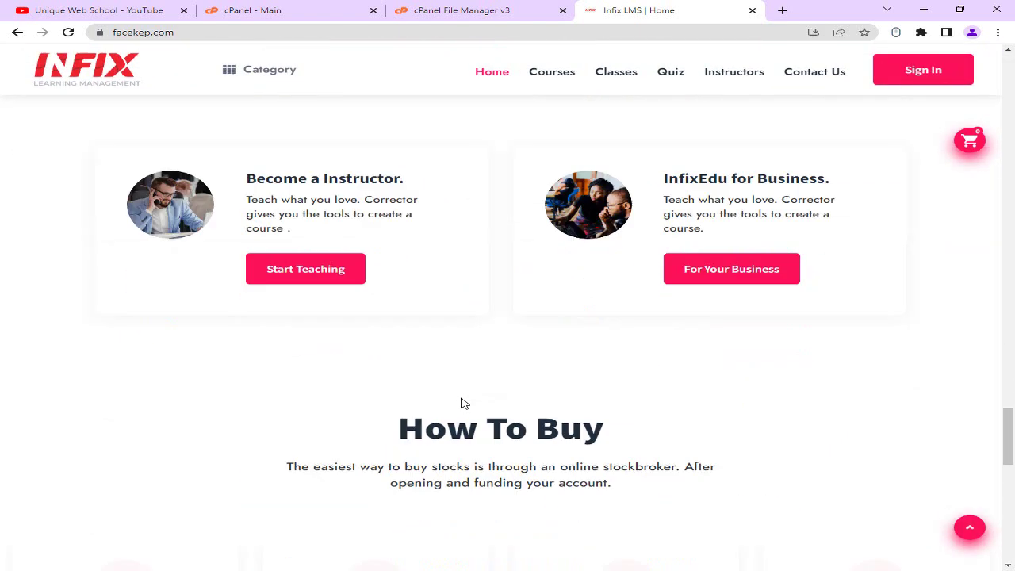
{"action": "scroll", "coordinate": [464, 404], "scroll_direction": "down", "scroll_amount": 12}
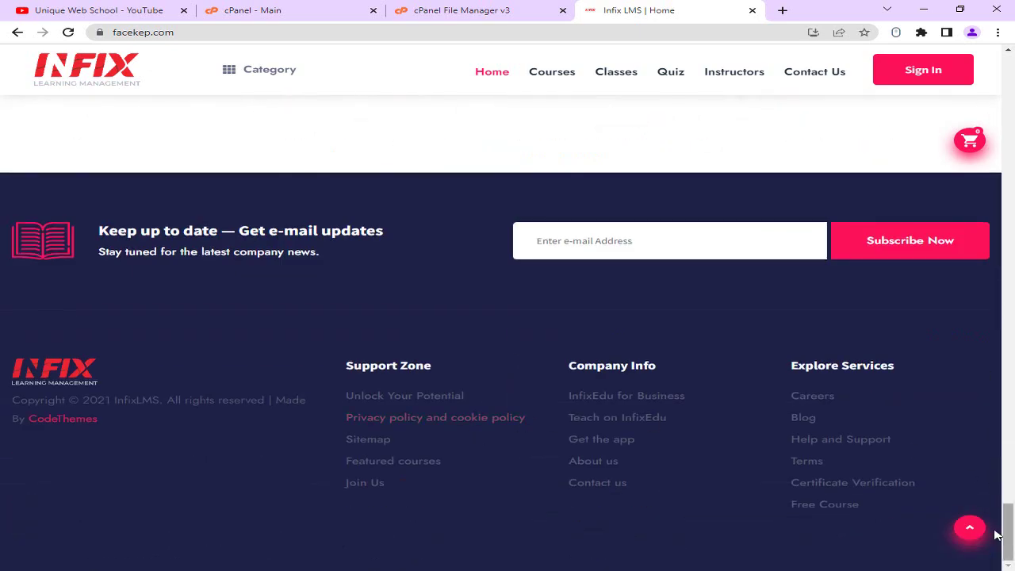
{"action": "left_click", "coordinate": [970, 530]}
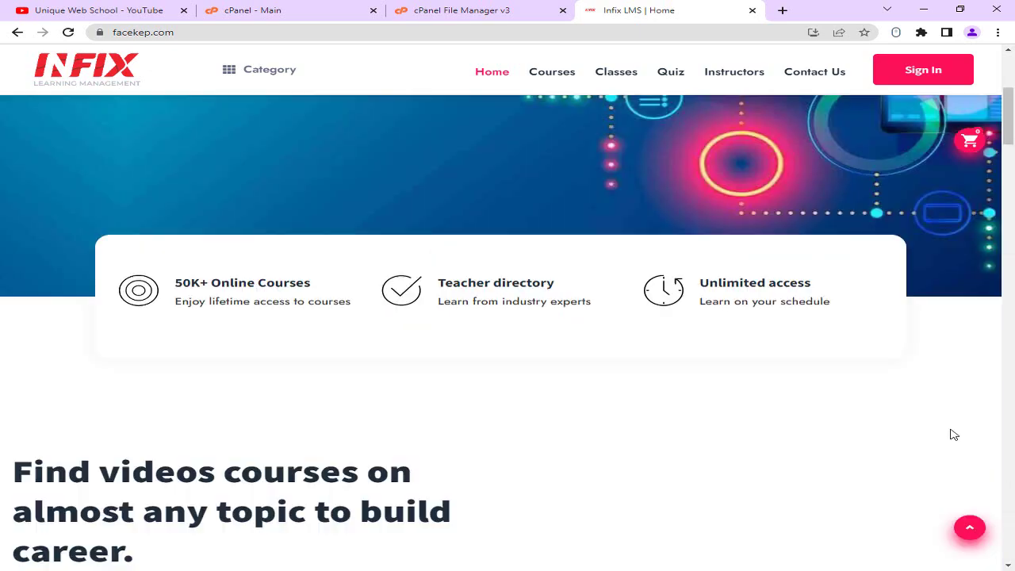